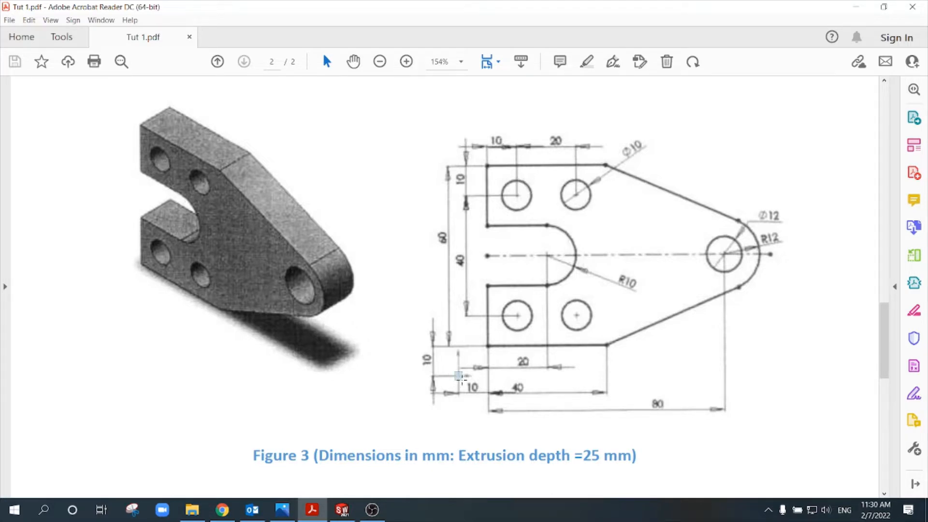
Examine the dimensioned Figure 3 drawing, including the origin offset, outer profile, slot, hole positions and tapered end.
left_click_drag(463, 380, 464, 382)
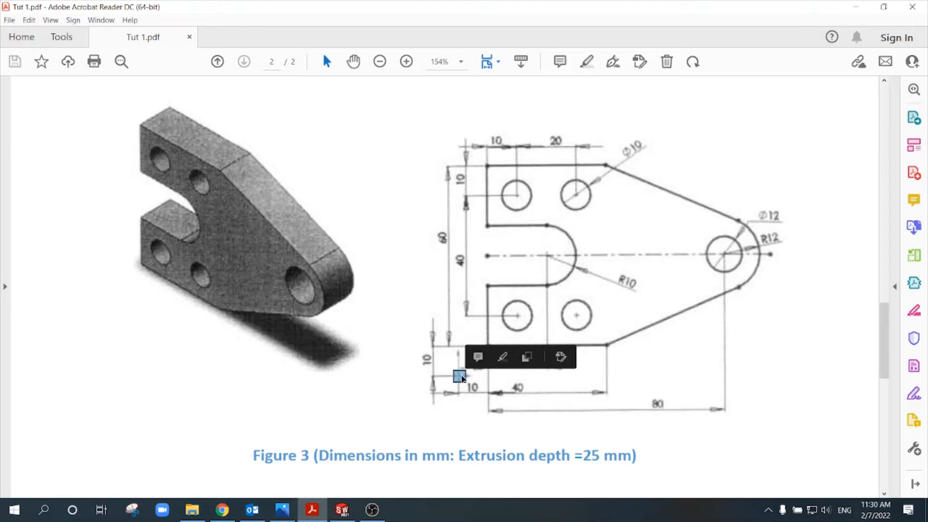
left_click(460, 379)
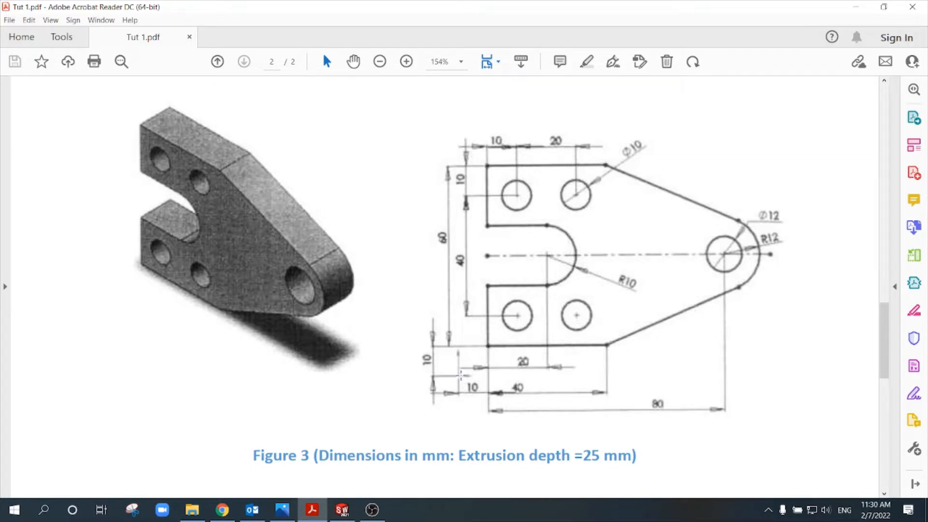
left_click(487, 347)
left_click(488, 346)
left_click(488, 165)
left_click(714, 254)
left_click(478, 249)
left_click(548, 256)
left_click(547, 255)
left_click_drag(552, 252, 542, 261)
left_click(541, 266)
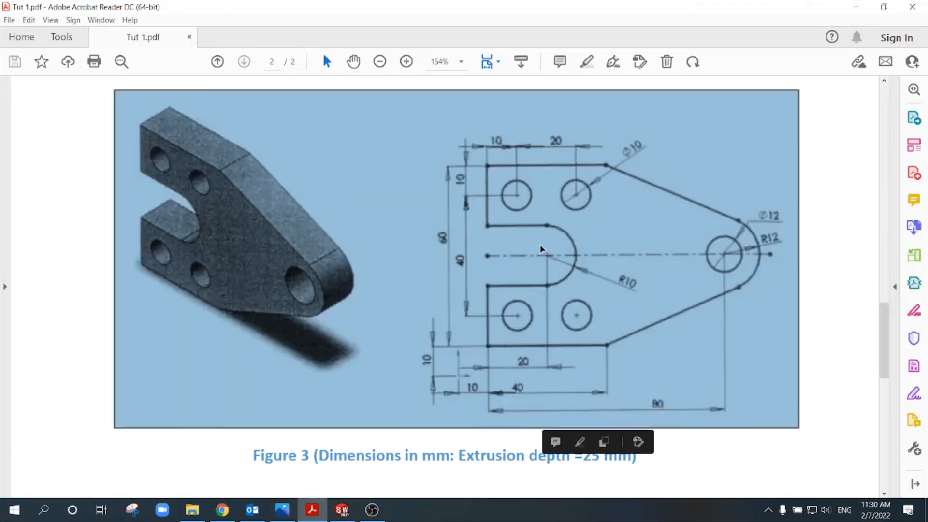
left_click(542, 252)
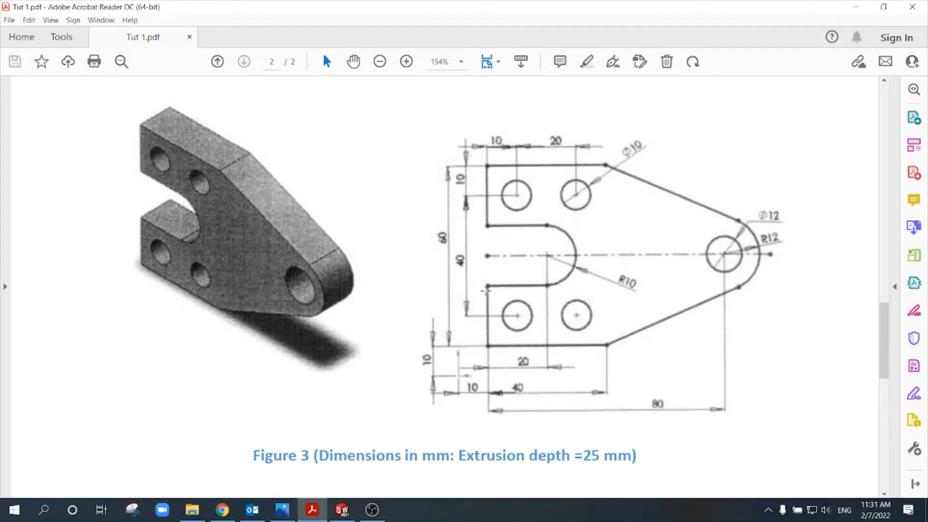
left_click(580, 317)
left_click(529, 319)
mouse_move(607, 131)
left_mouse_down()
mouse_move(725, 321)
mouse_move(827, 387)
left_mouse_up()
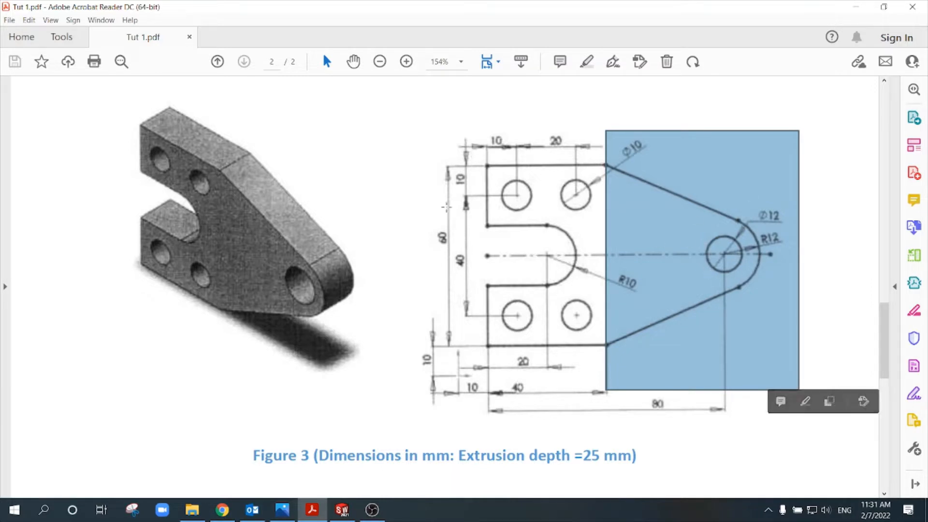
left_click(468, 189)
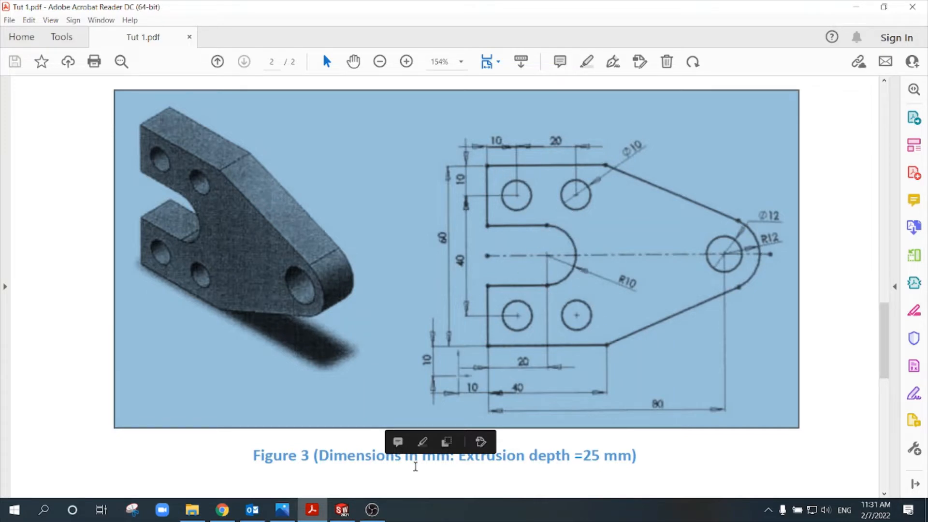
Switch to SOLIDWORKS and, on the Front Plane, sketch a circle about 5.6 cm in diameter centred on the origin.
left_click(344, 509)
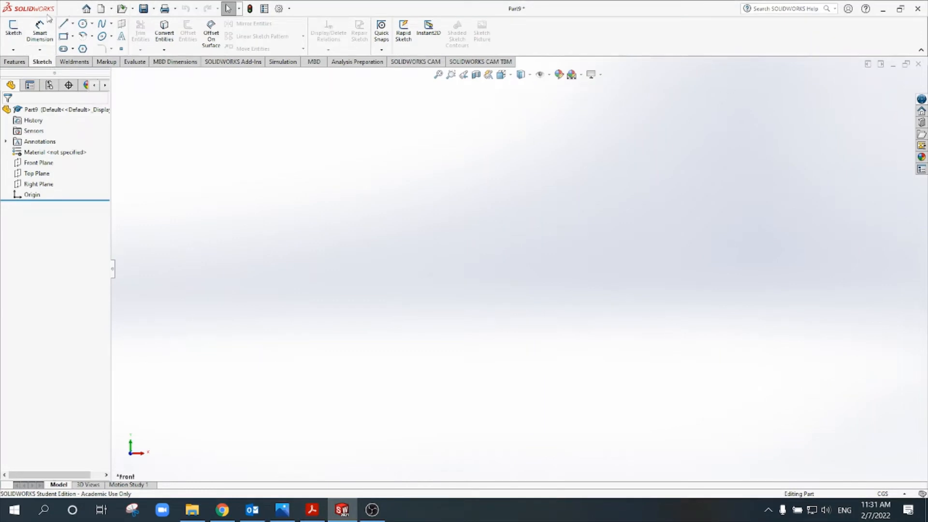
left_click(12, 34)
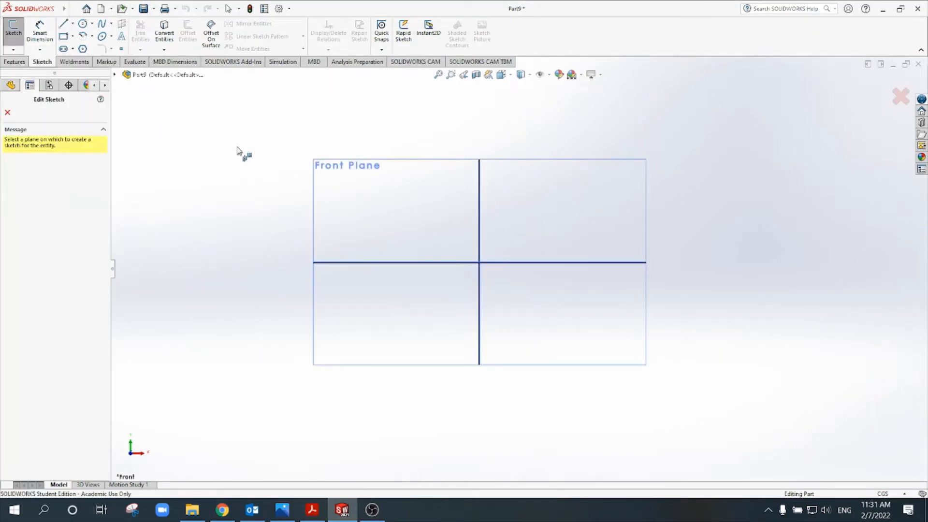
left_click(360, 167)
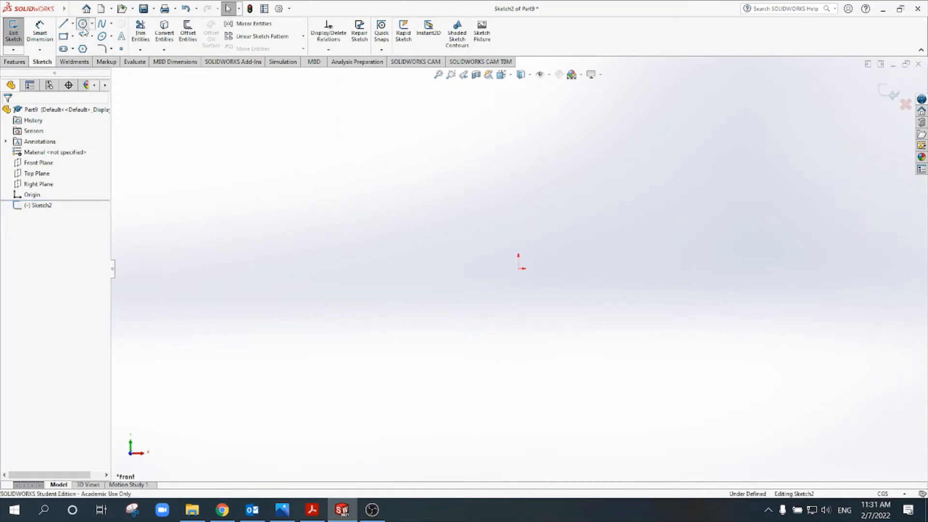
left_click(83, 24)
left_click(518, 269)
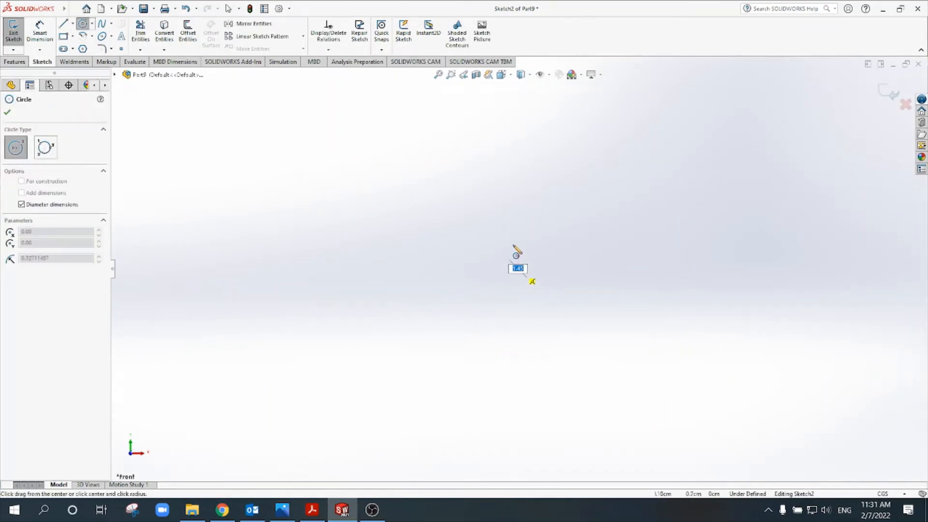
left_click(518, 217)
Check the slot radius in the PDF drawing and dimension the circle's diameter as 20 cm in the sketch.
left_click(312, 510)
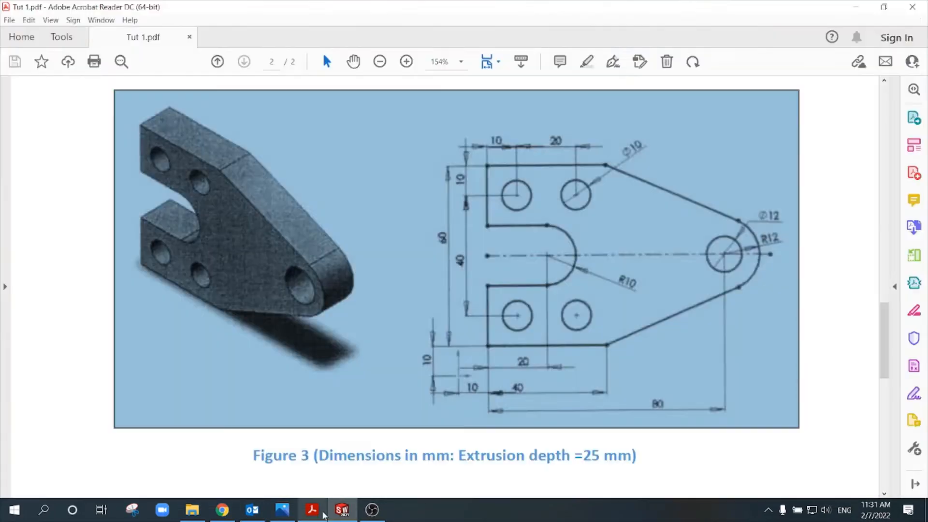
left_click(752, 337)
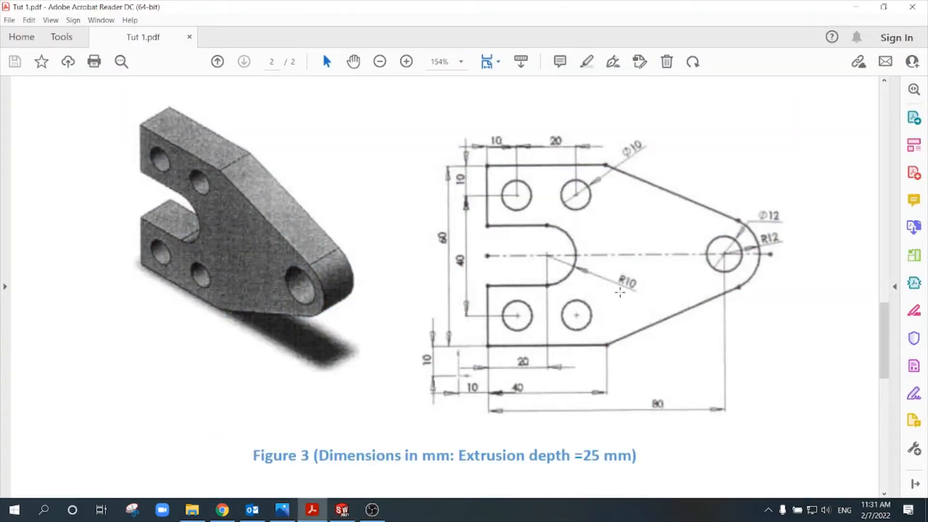
left_click(342, 509)
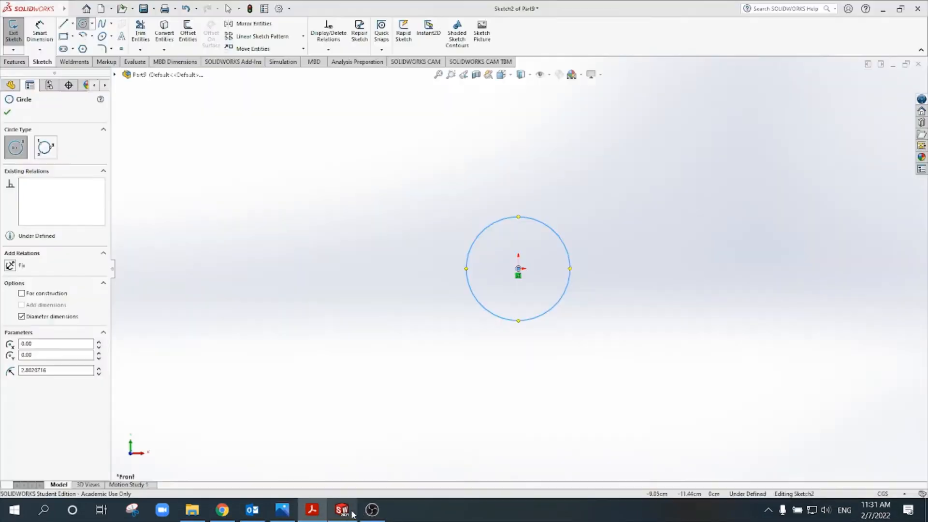
left_click(41, 30)
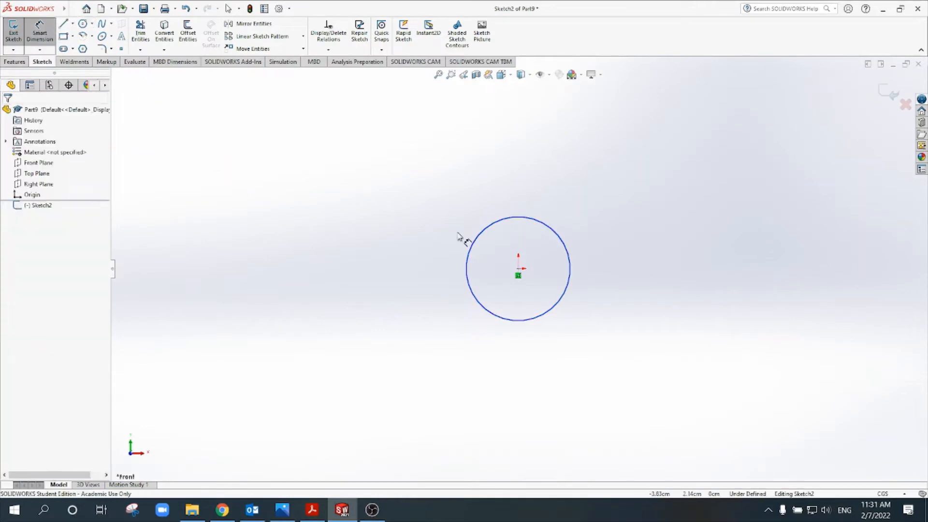
left_click(570, 243)
left_click(620, 232)
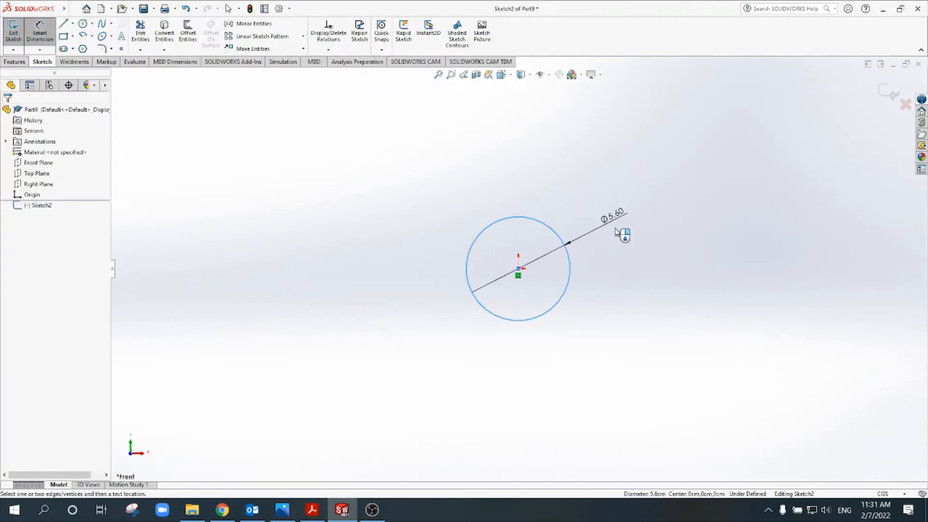
left_click(615, 228)
type("20")
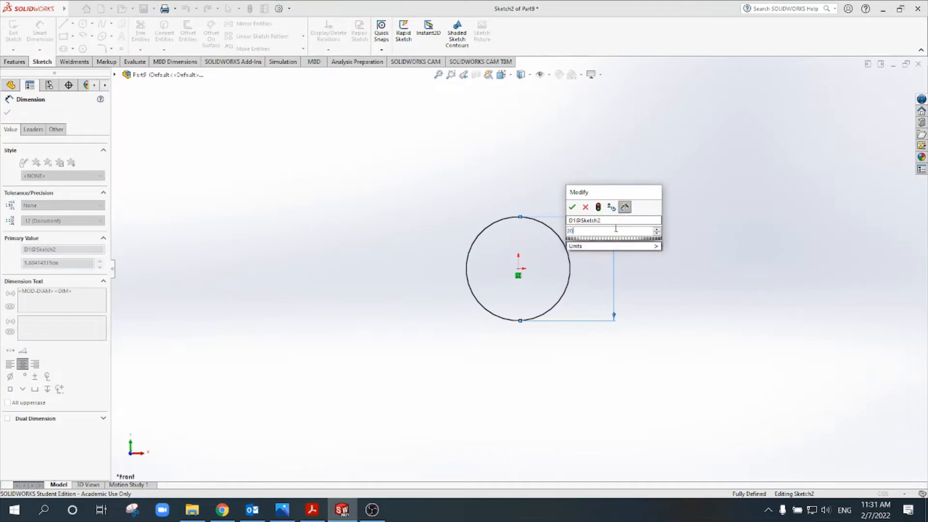
key("Return")
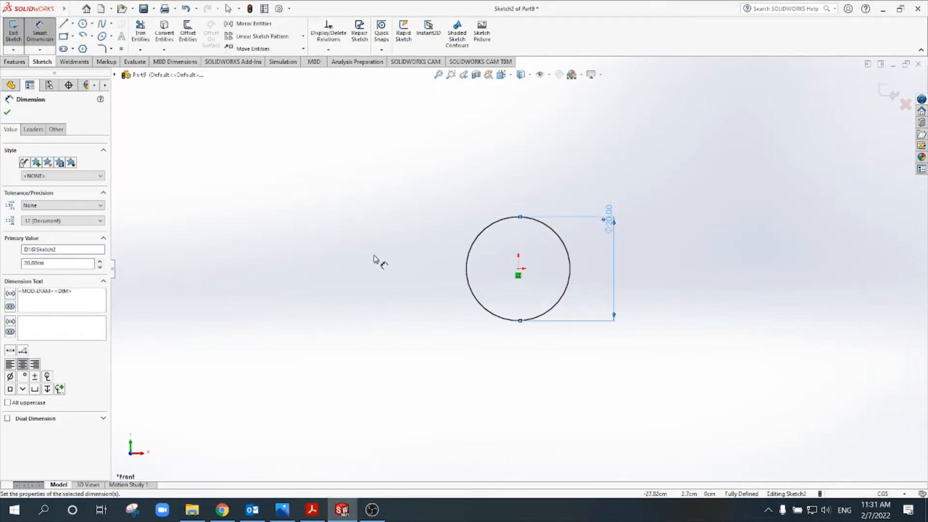
Following the PDF drawing, sketch connected lines from the circle's top point: about 27 cm left, vertically up, and about 55 cm right.
left_click(312, 510)
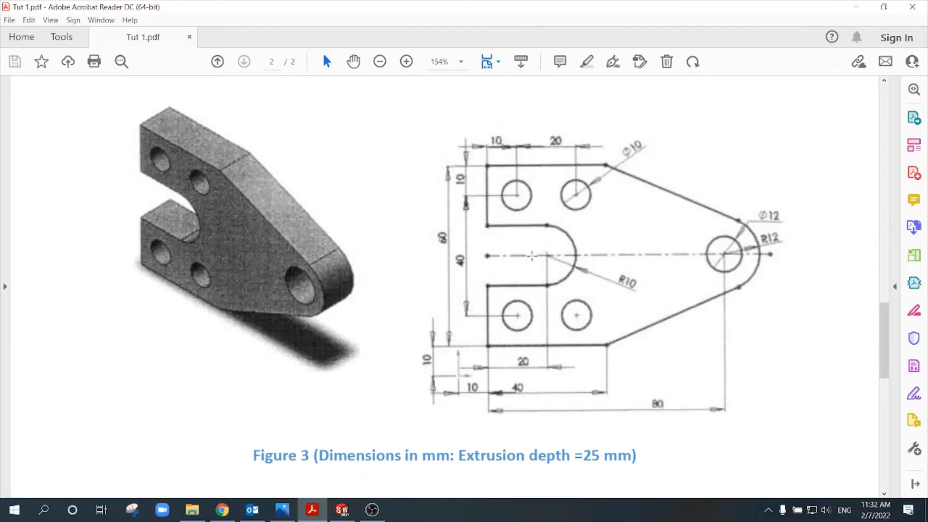
left_click(342, 509)
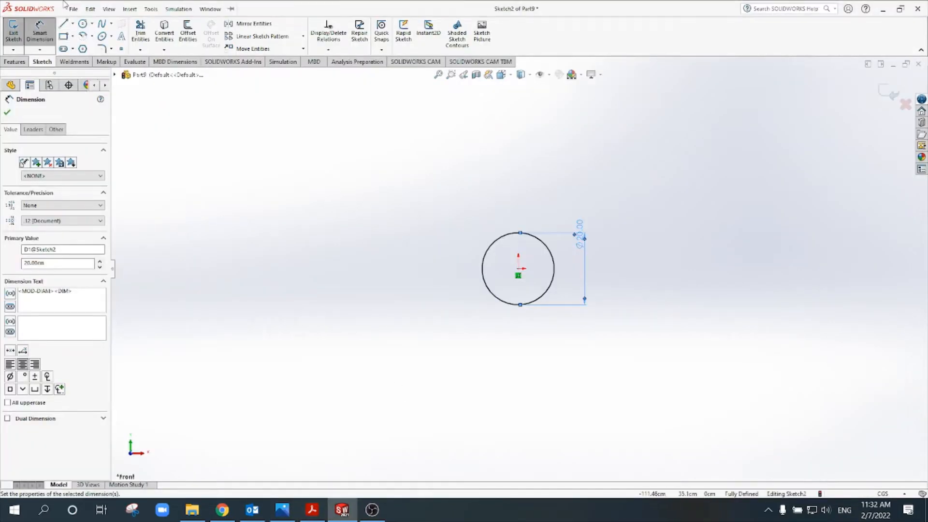
left_click(63, 23)
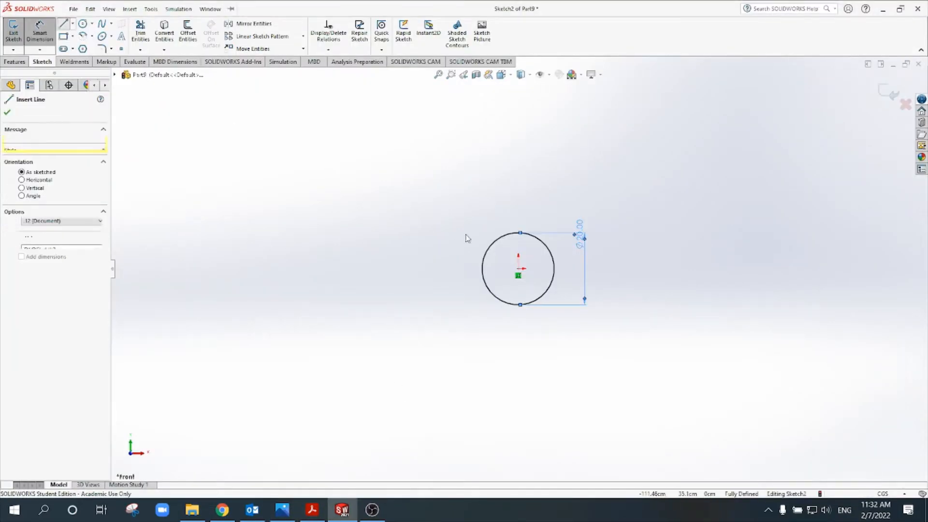
left_click(520, 234)
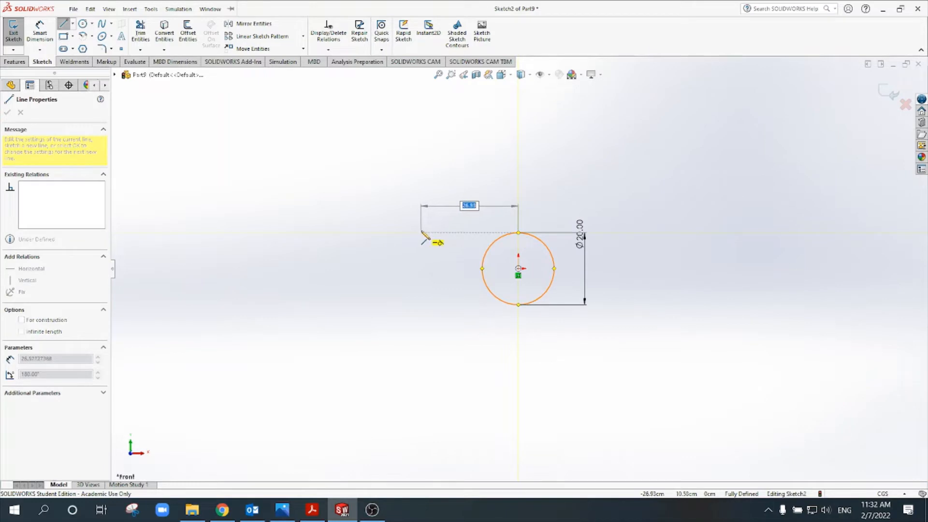
left_click(422, 233)
left_click(421, 148)
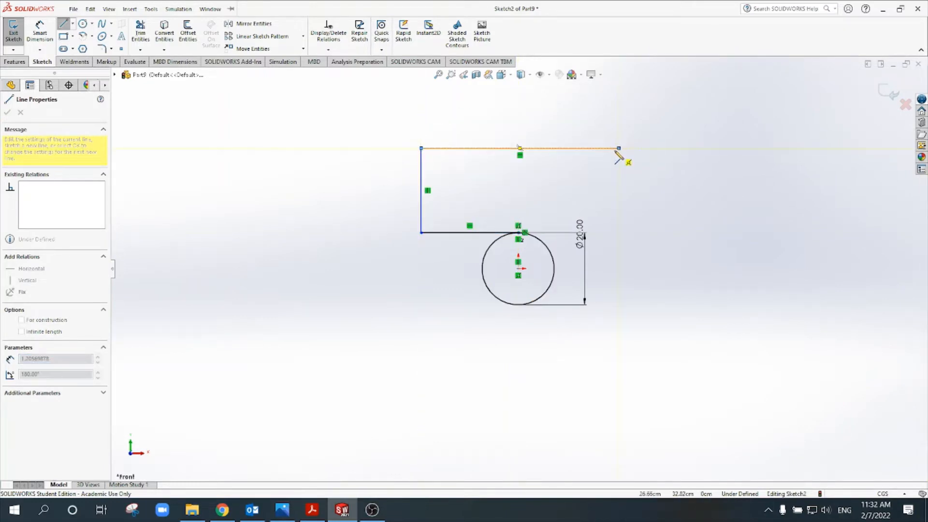
double_click(618, 148)
key("Escape")
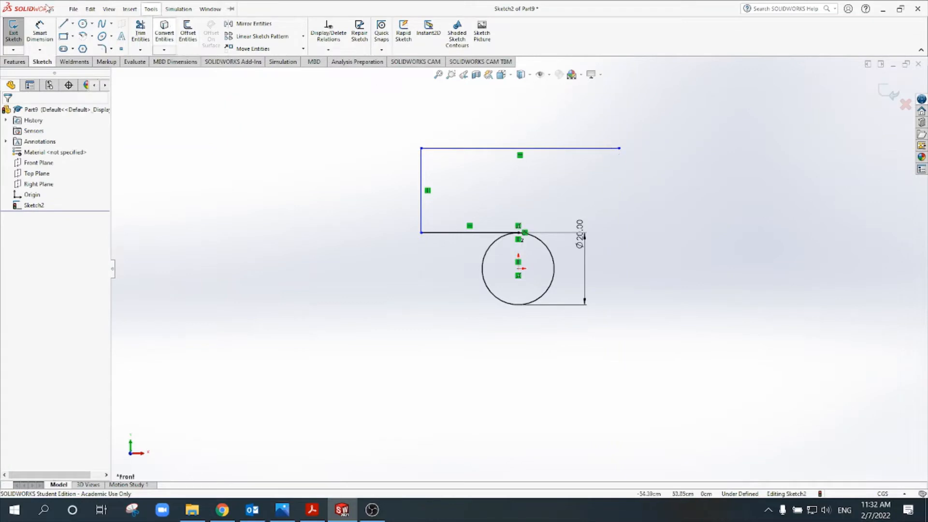
Sketch the lower line chain from the circle's bottom point: left to align with the upper corner, vertically down, and about 58 cm right.
left_click(63, 23)
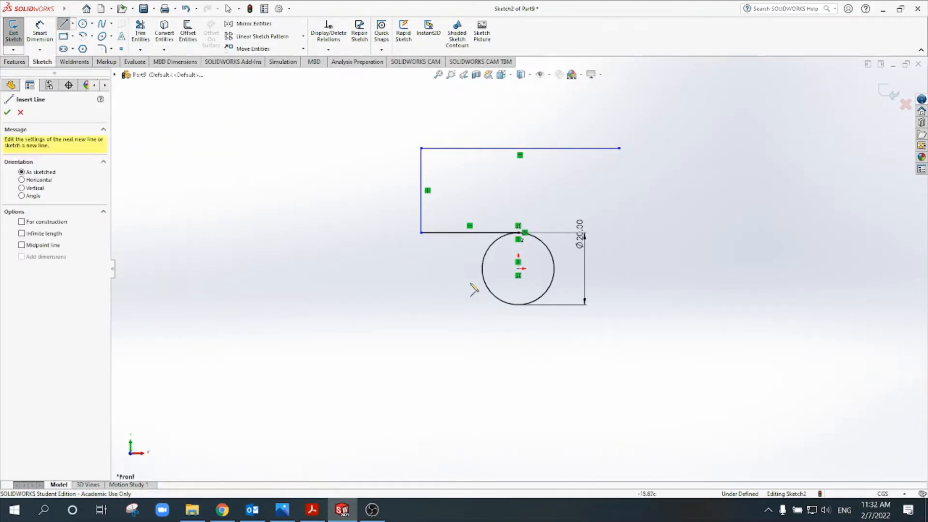
left_click(518, 305)
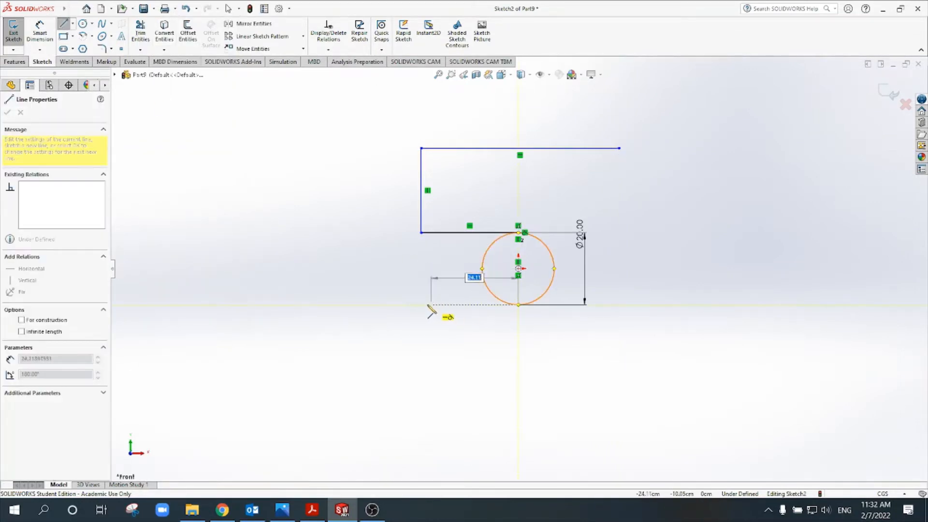
left_click(421, 304)
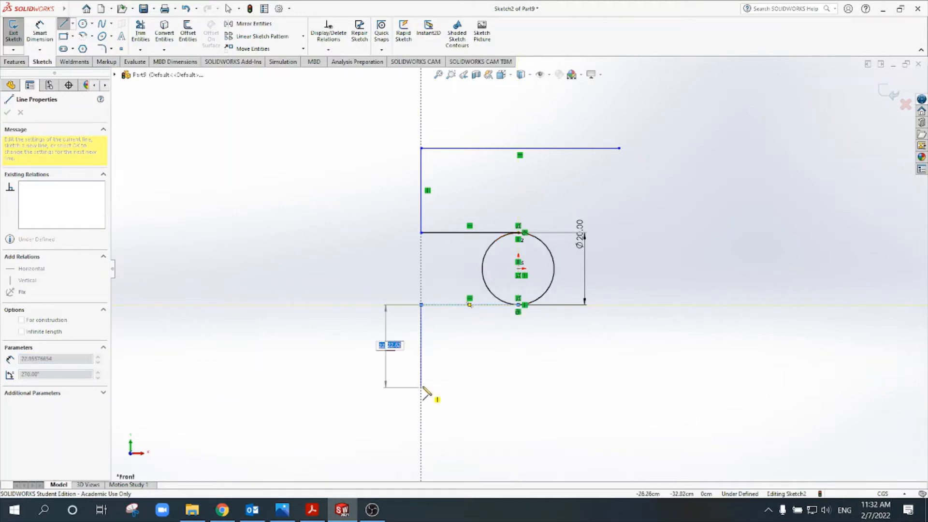
left_click(421, 381)
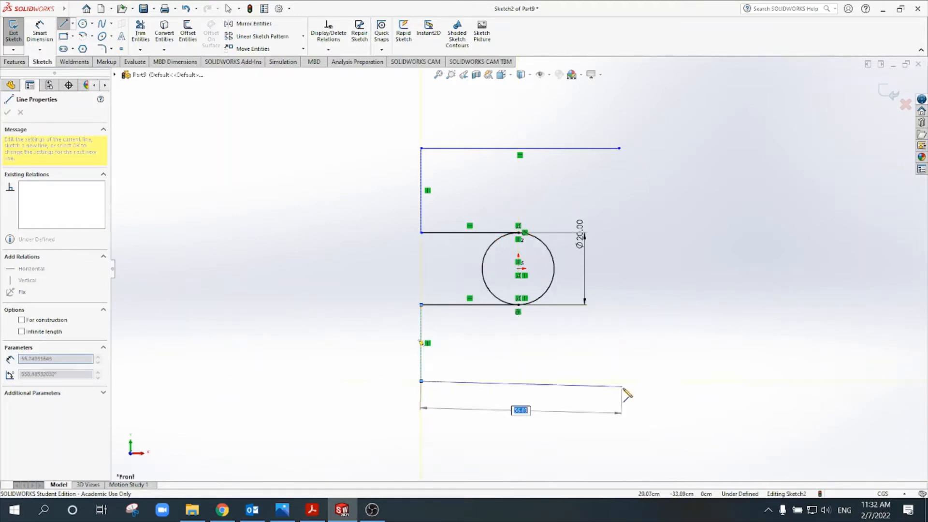
left_click(629, 382)
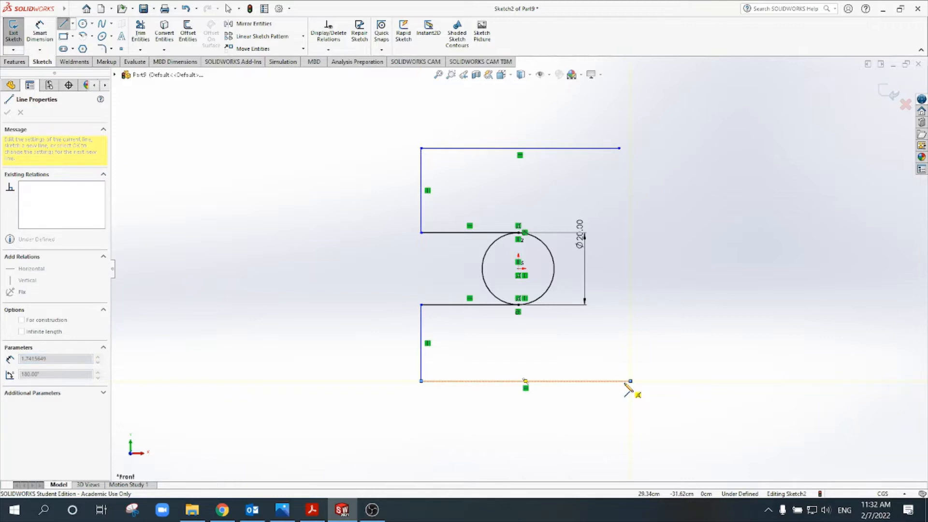
key("Escape")
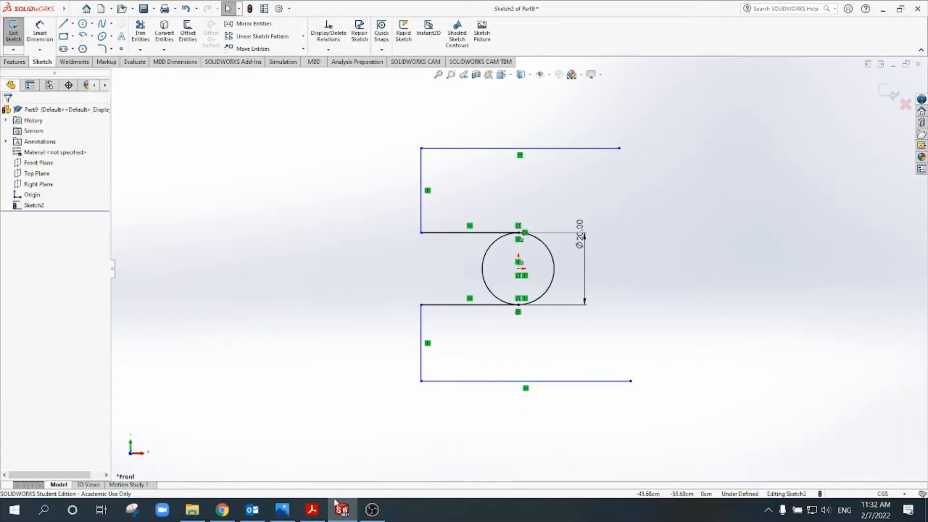
Check the edge length in the PDF drawing and dimension the lowest horizontal line as 40 cm in the sketch.
left_click(311, 509)
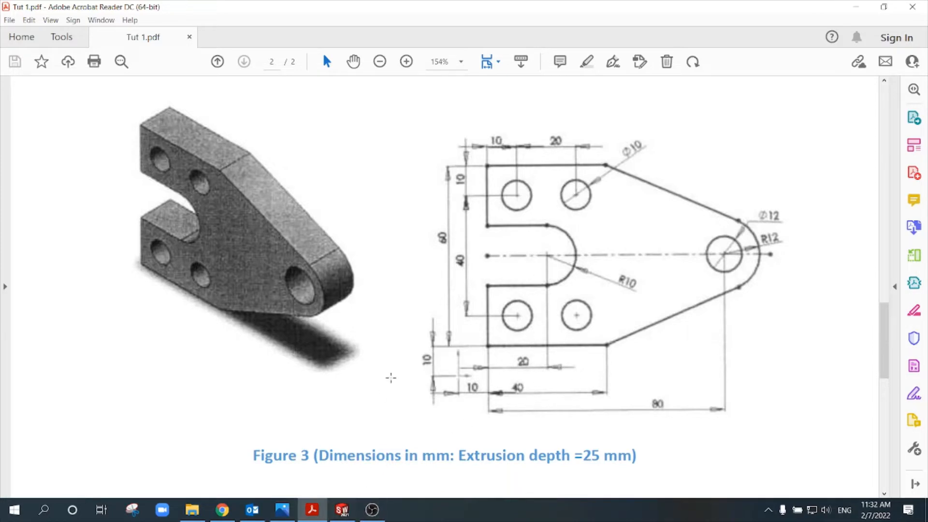
left_click(341, 509)
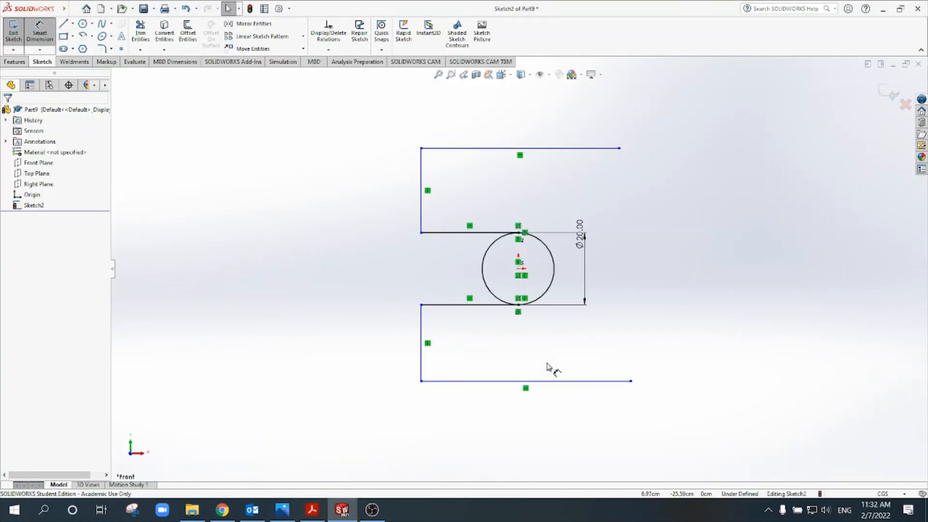
left_click(571, 391)
left_click(540, 425)
type("40")
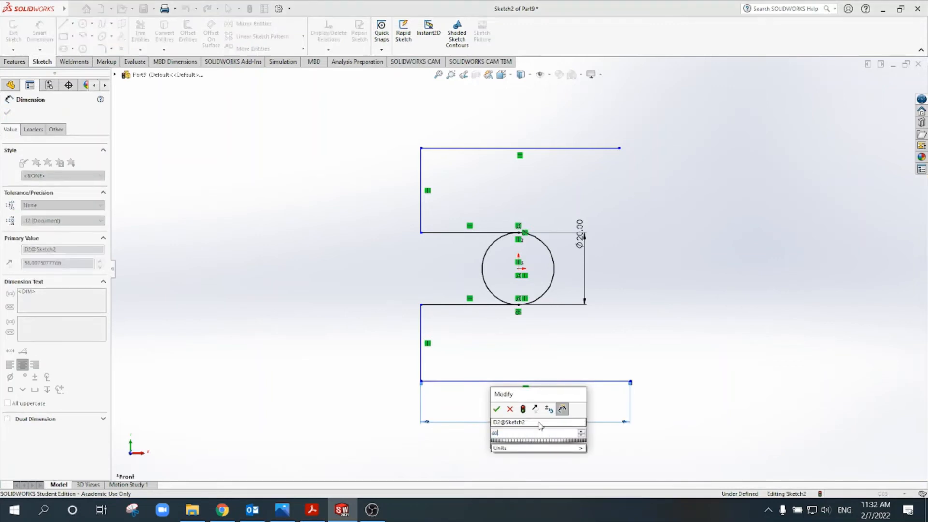
key("Return")
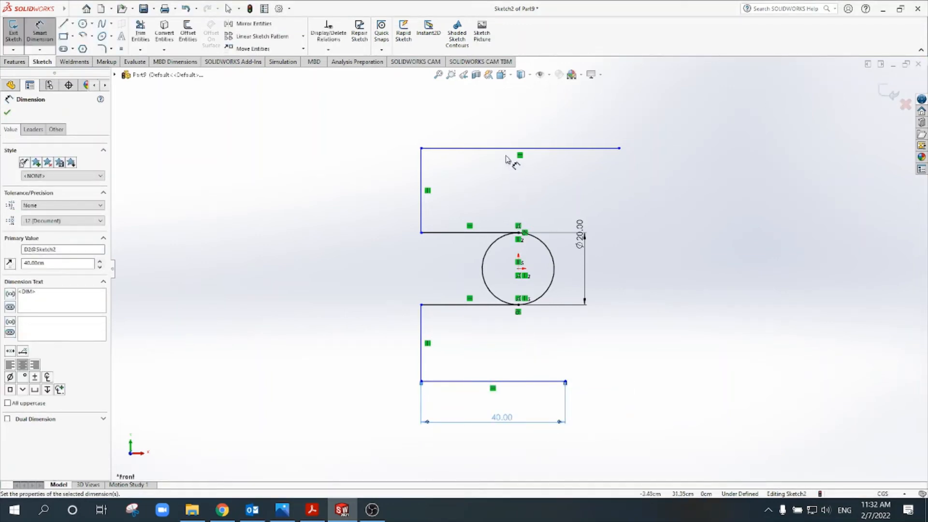
Dimension the uppermost horizontal line of the profile as 40 cm.
left_click(506, 148)
left_click(498, 124)
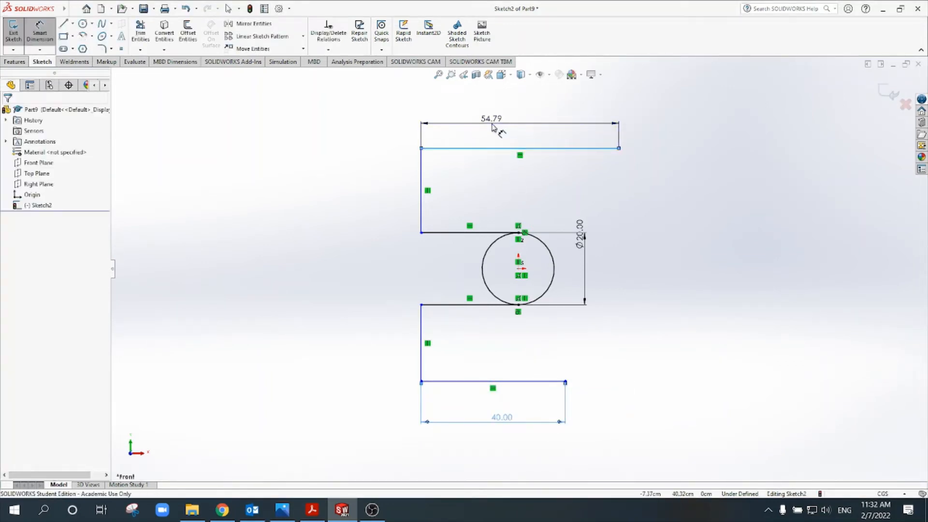
type("40")
key("Return")
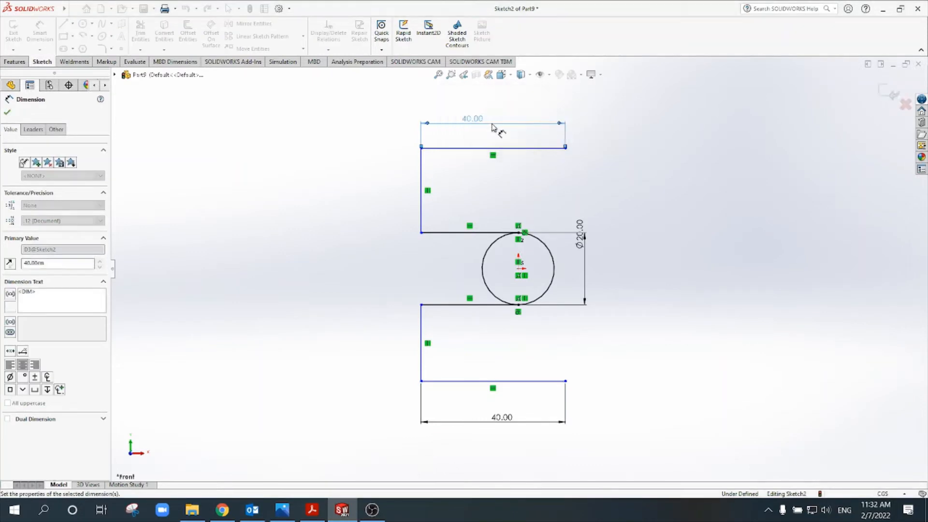
Dimension the two inner horizontal lines that meet the circle's top and bottom points as 20 cm each.
left_click(469, 306)
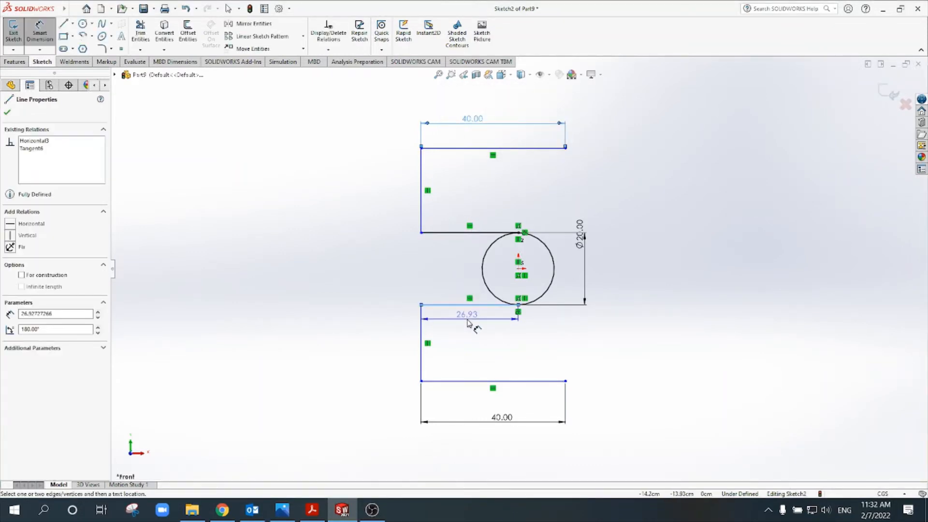
left_click(469, 324)
type("20")
key("Return")
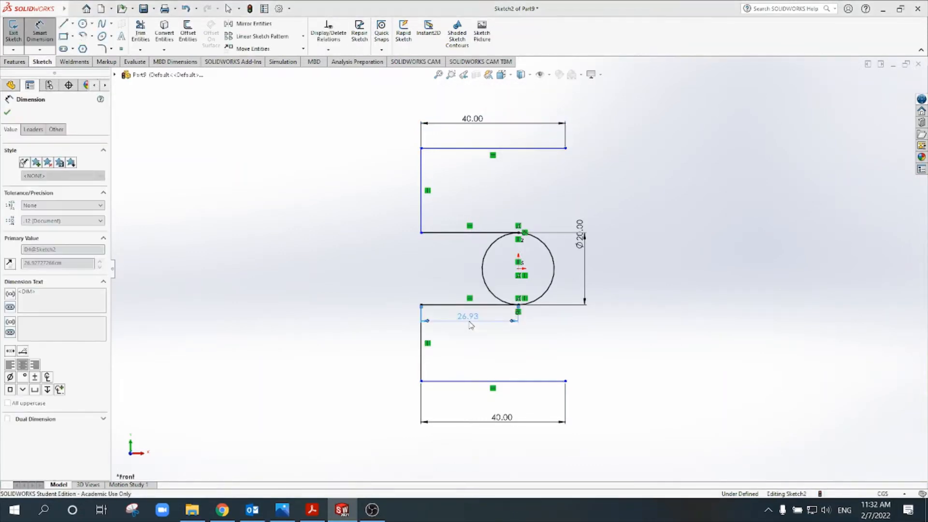
left_click(462, 233)
left_click(470, 211)
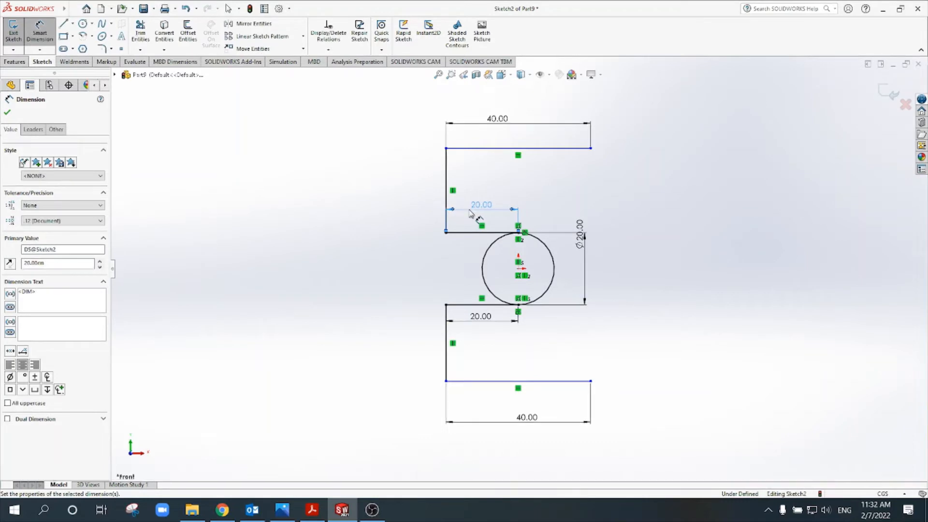
key("Escape")
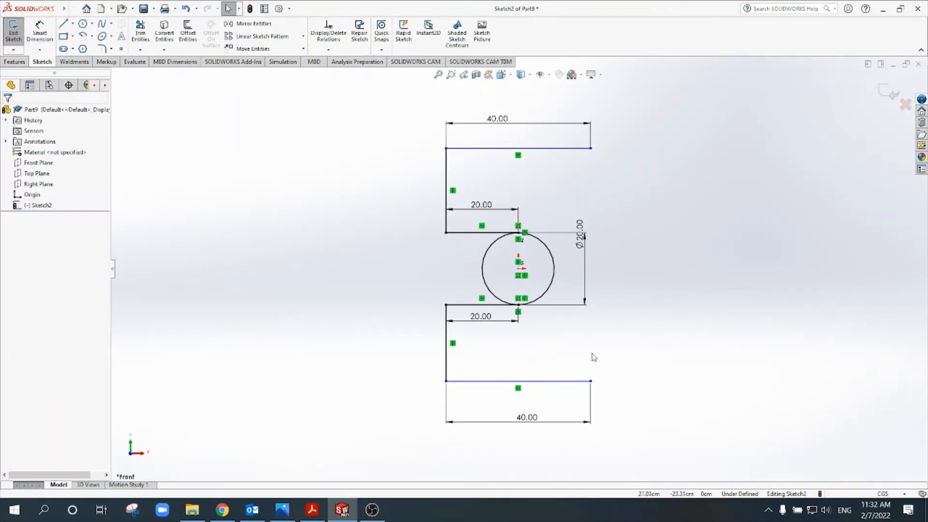
Check the vertical edge lengths in the Figure 3 PDF drawing and dimension the profile's upper vertical line as 20 cm.
mouse_move(474, 382)
left_mouse_down()
mouse_move(472, 427)
mouse_move(471, 380)
left_mouse_up()
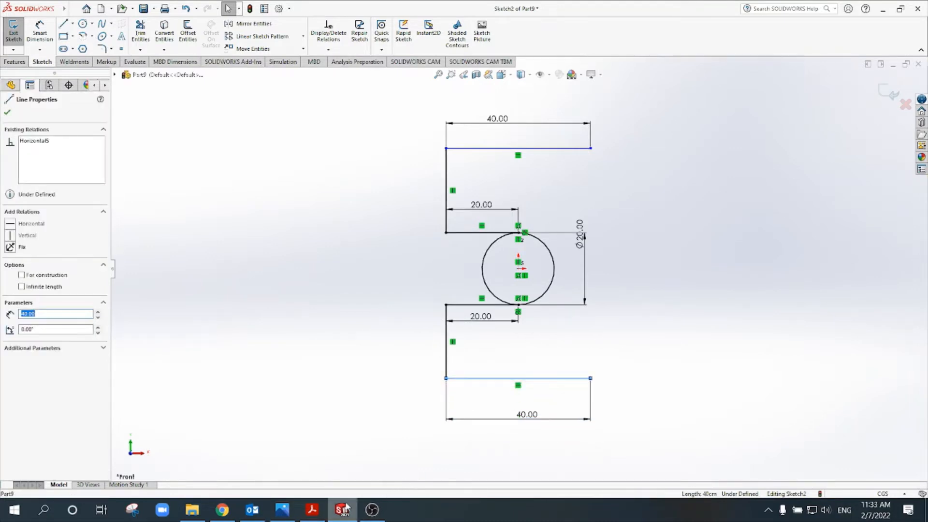
left_click(312, 510)
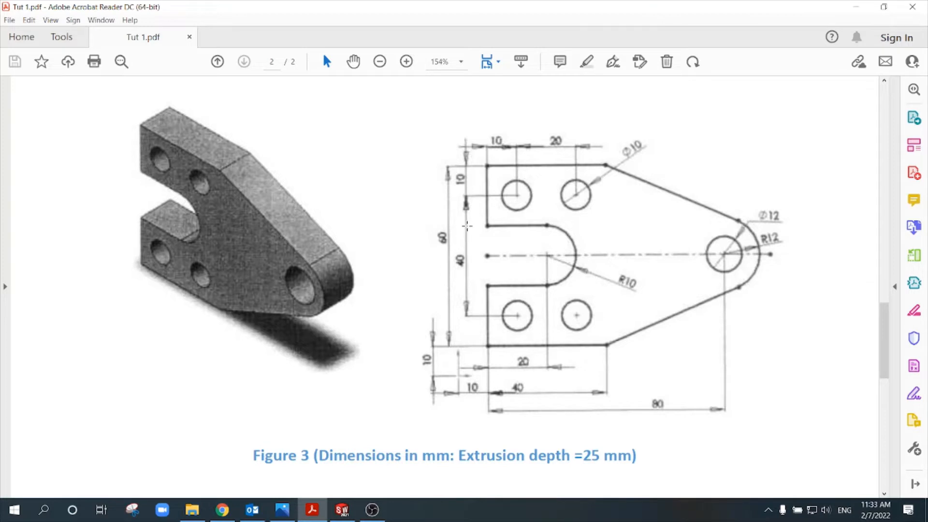
left_click(464, 181)
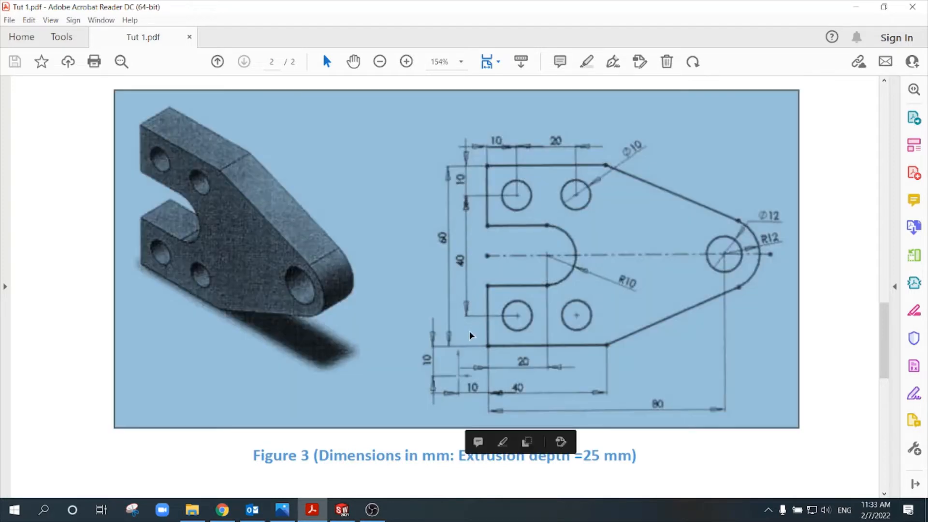
key("Escape")
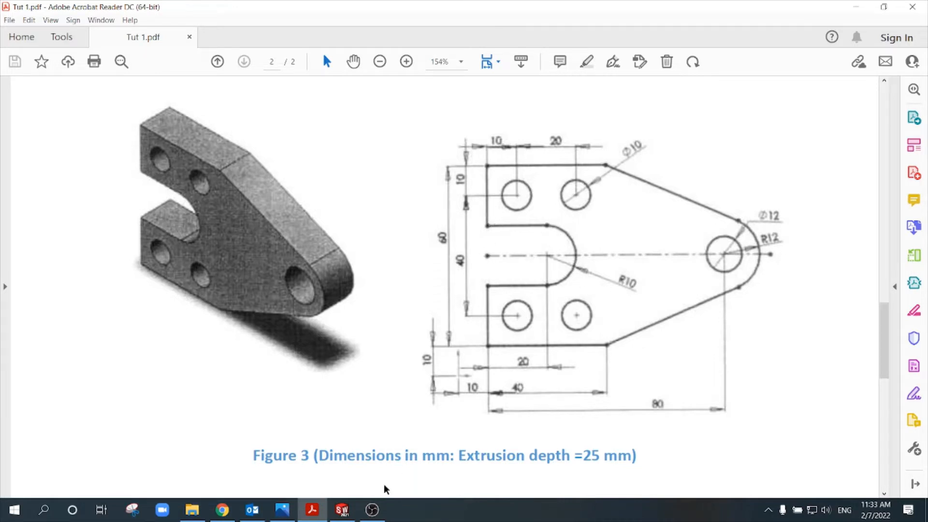
left_click(341, 509)
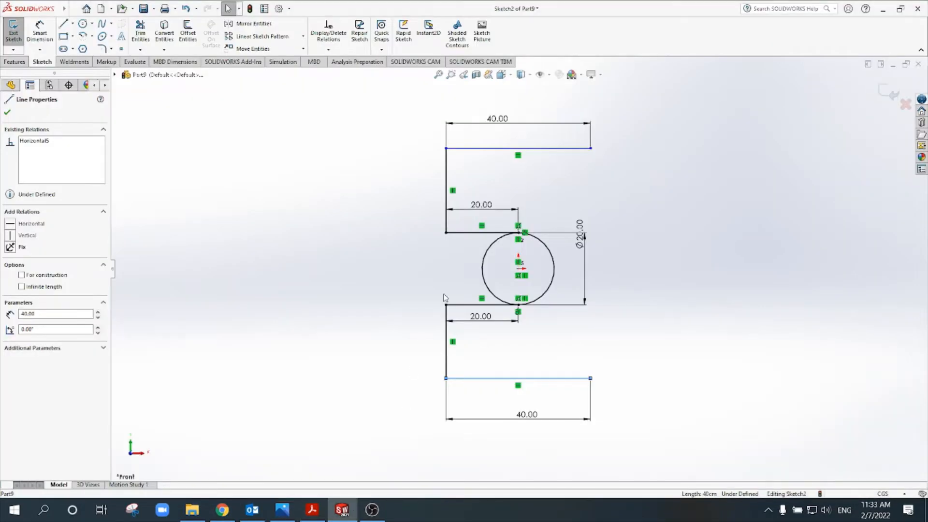
left_click(53, 35)
left_click(445, 193)
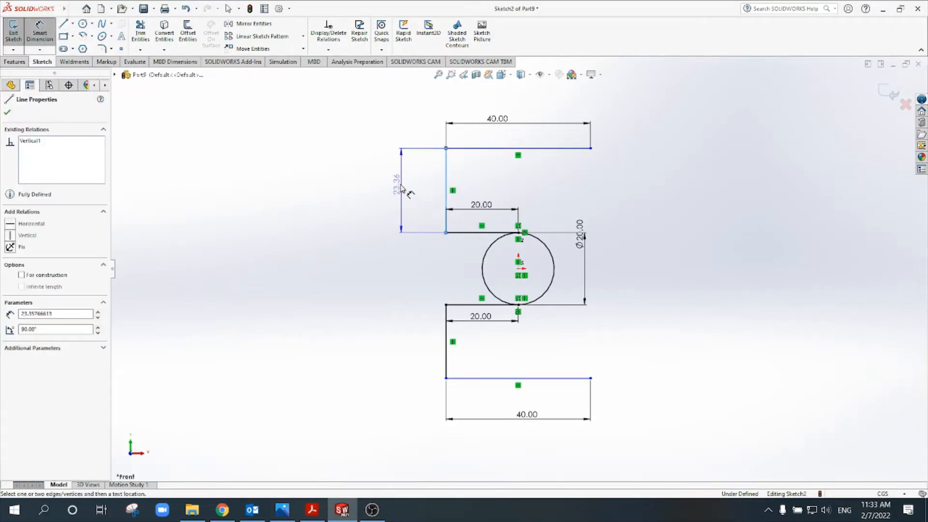
left_click(400, 189)
key("Return")
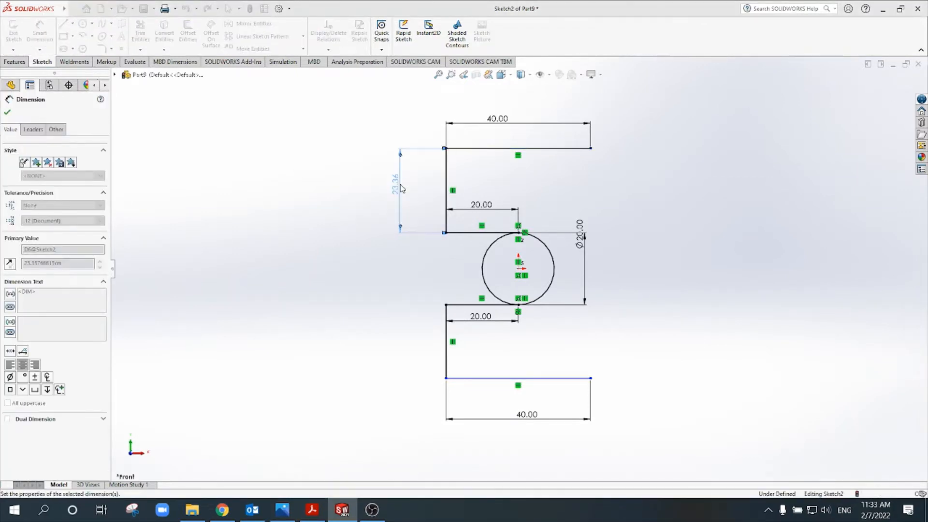
Dimension the profile's lower vertical line as 20 cm.
left_click(445, 338)
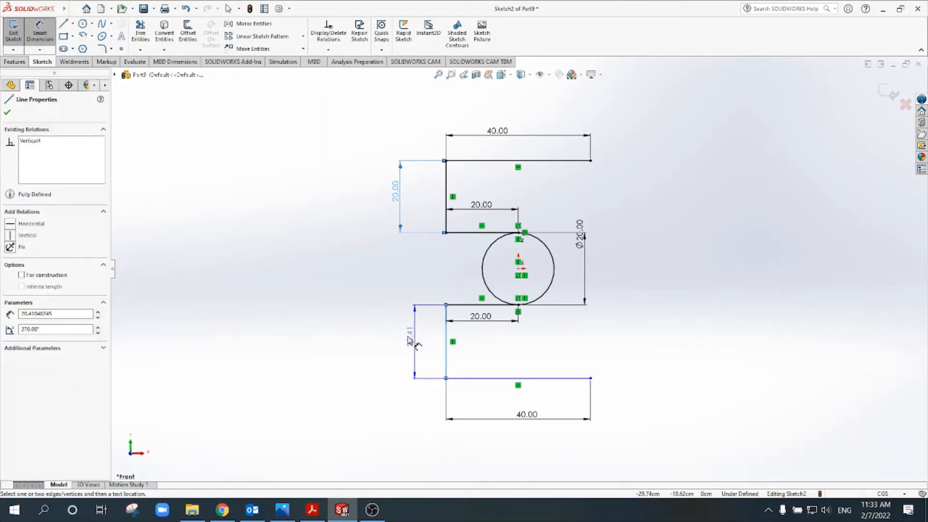
left_click(403, 340)
type("20.41040245cm")
key("Return")
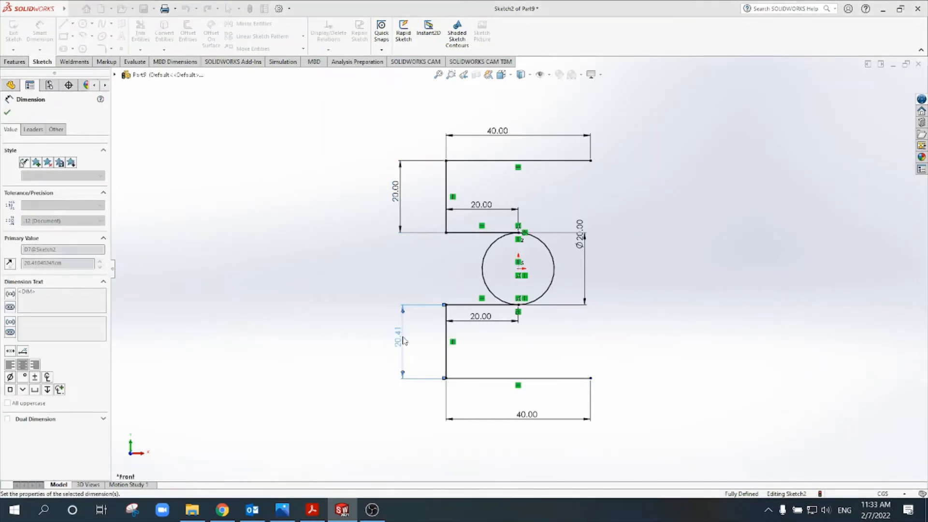
key("Escape")
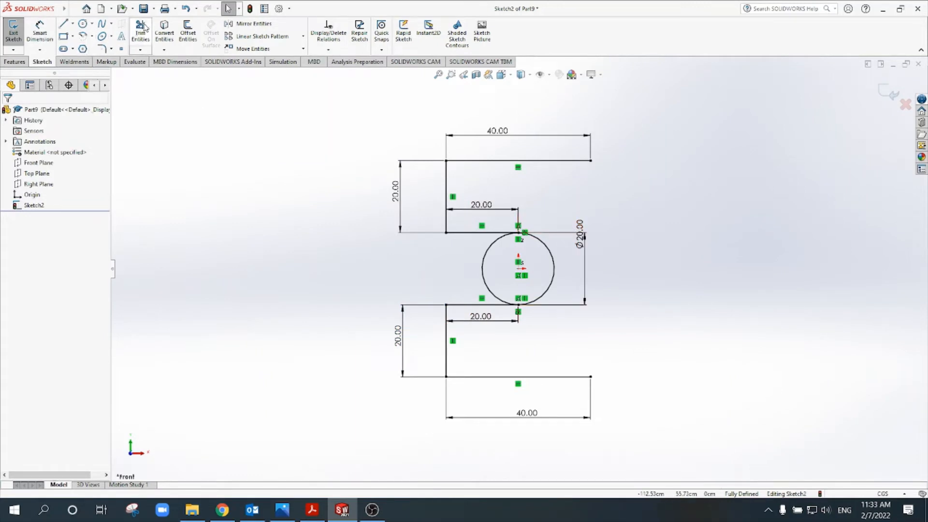
Trim away the circle's left half with Power Trim, leaving the slot's rounded end between the two inner lines.
left_click(140, 29)
left_click_drag(471, 265, 497, 263)
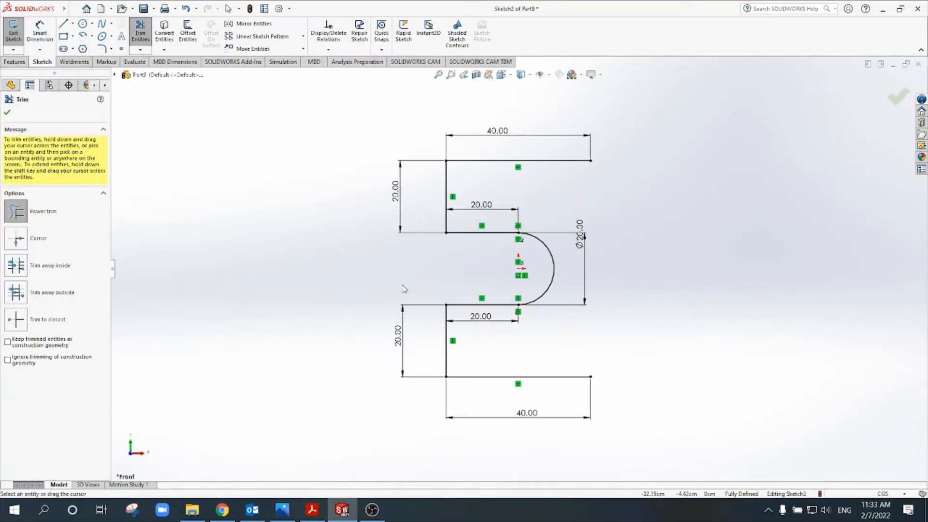
key("Escape")
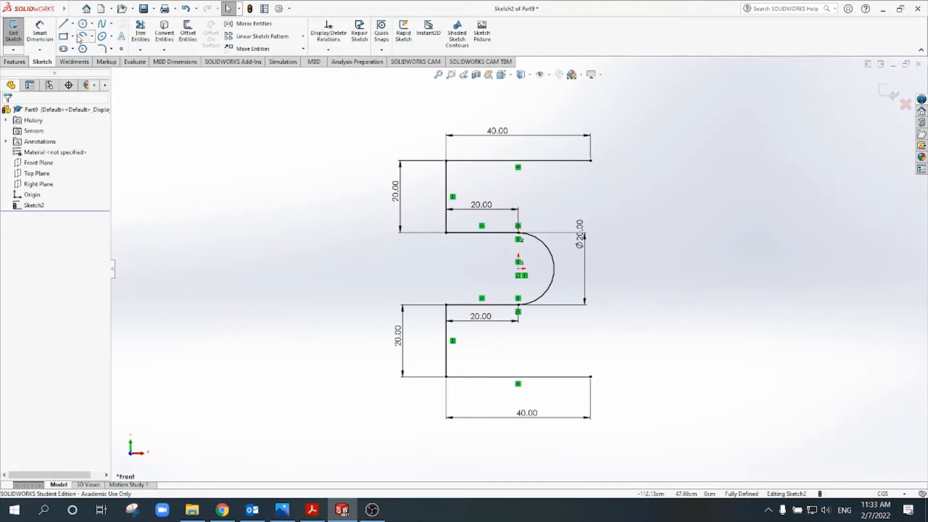
left_click(81, 25)
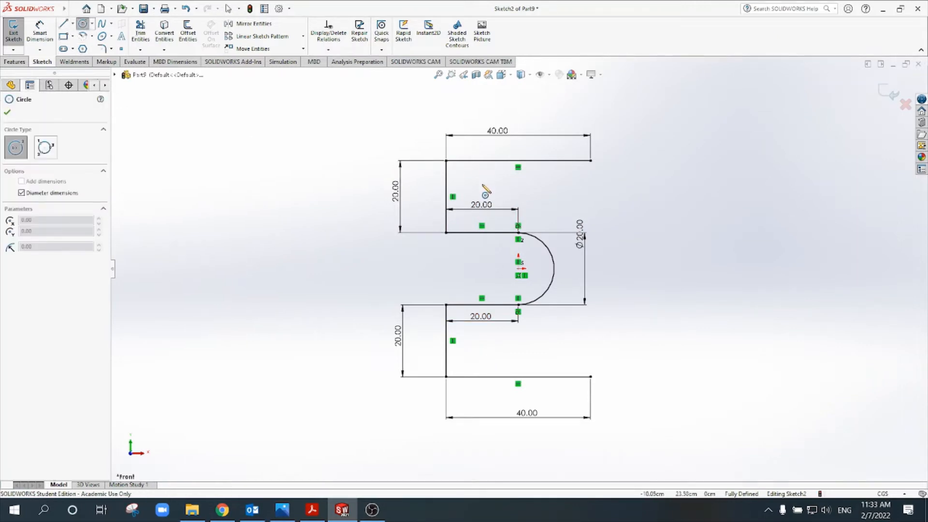
left_click_drag(482, 184, 496, 184)
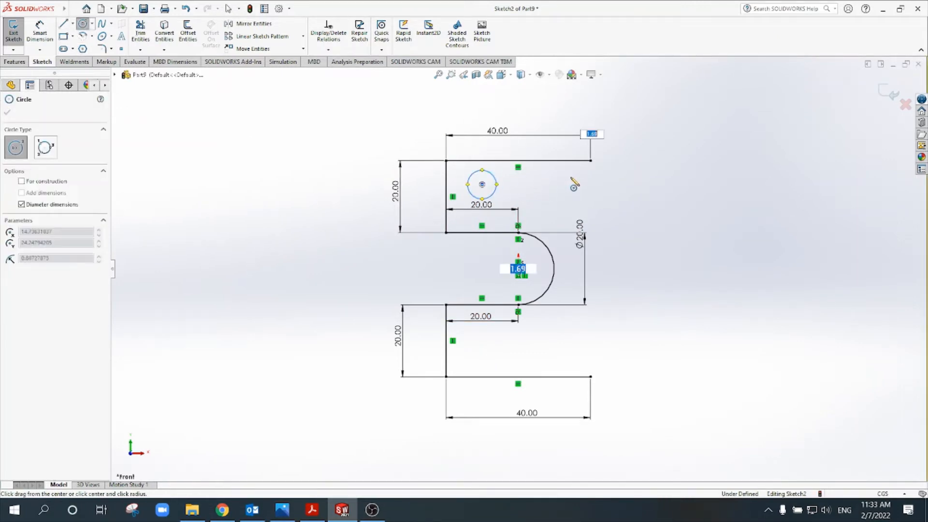
left_click_drag(572, 181, 588, 180)
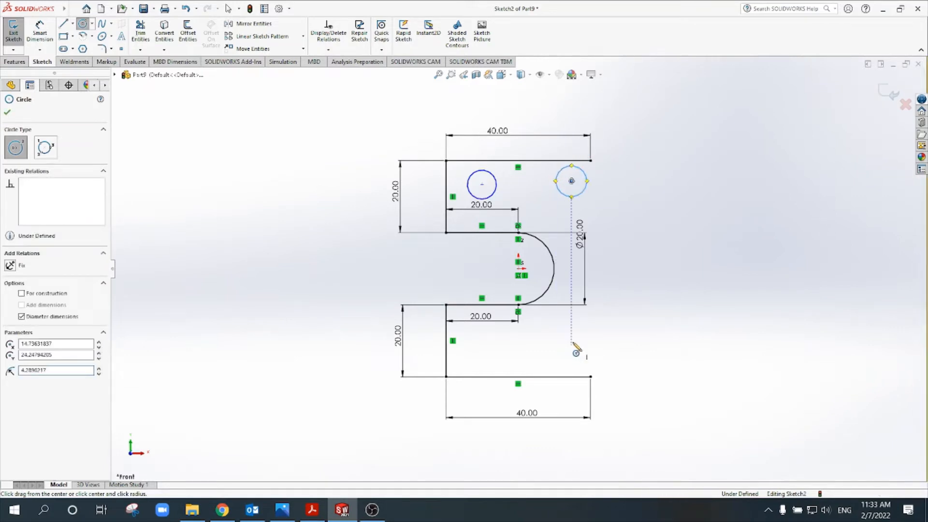
left_click_drag(572, 344, 586, 331)
mouse_move(493, 354)
left_mouse_down()
mouse_move(493, 336)
mouse_move(516, 355)
left_mouse_up()
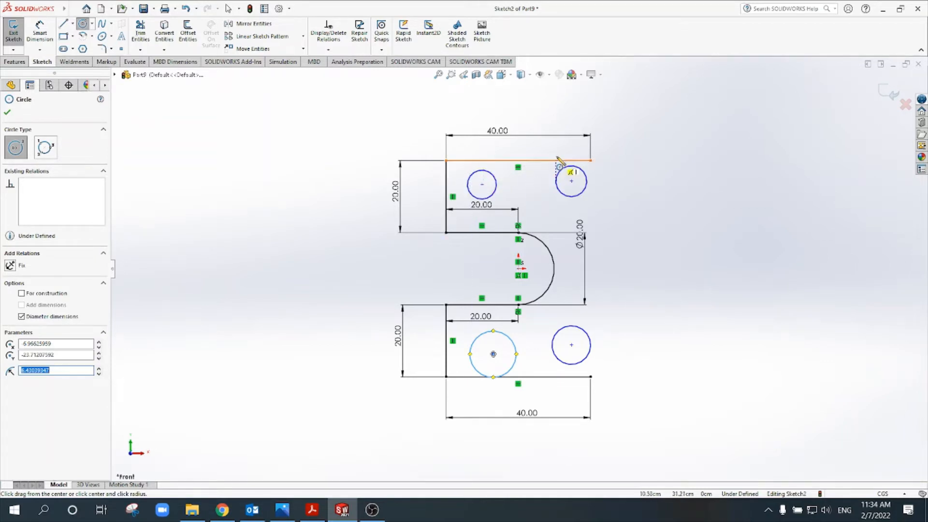
key("ctrl+z")
key("ctrl+z")
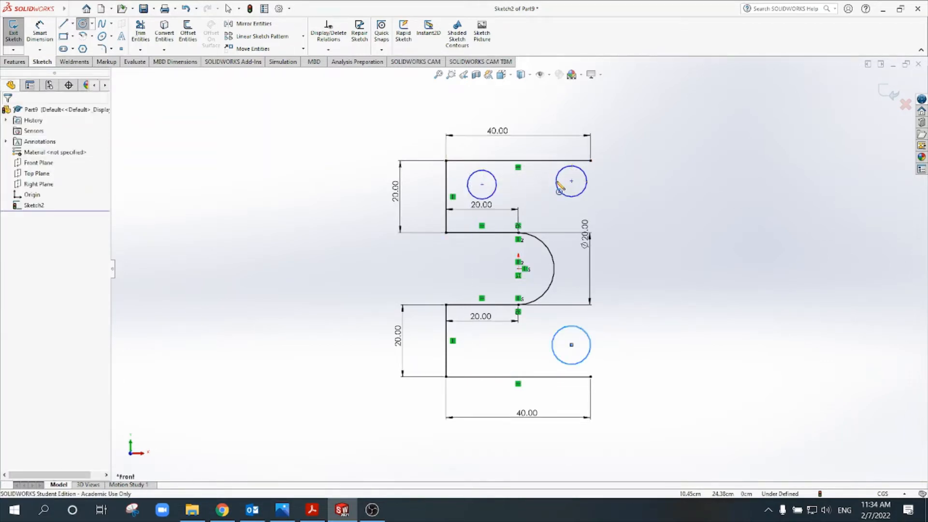
key("ctrl+z")
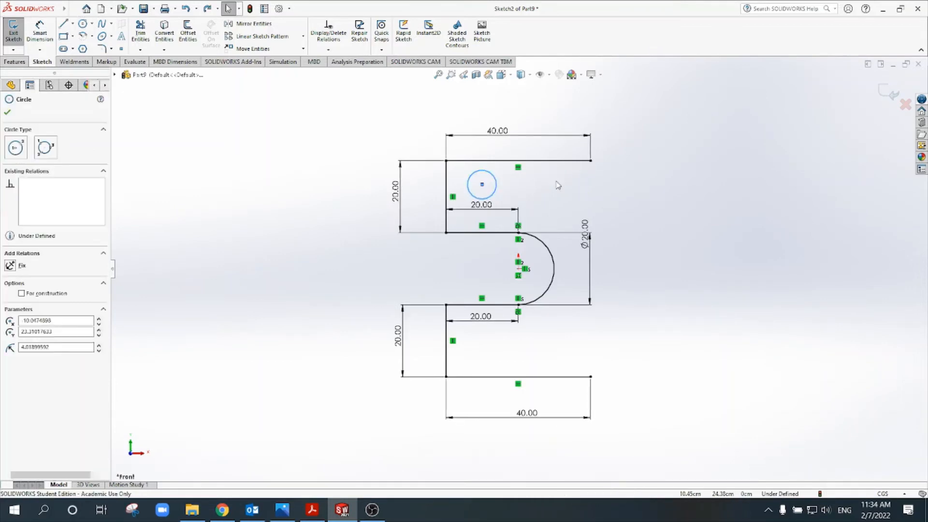
key("ctrl+z")
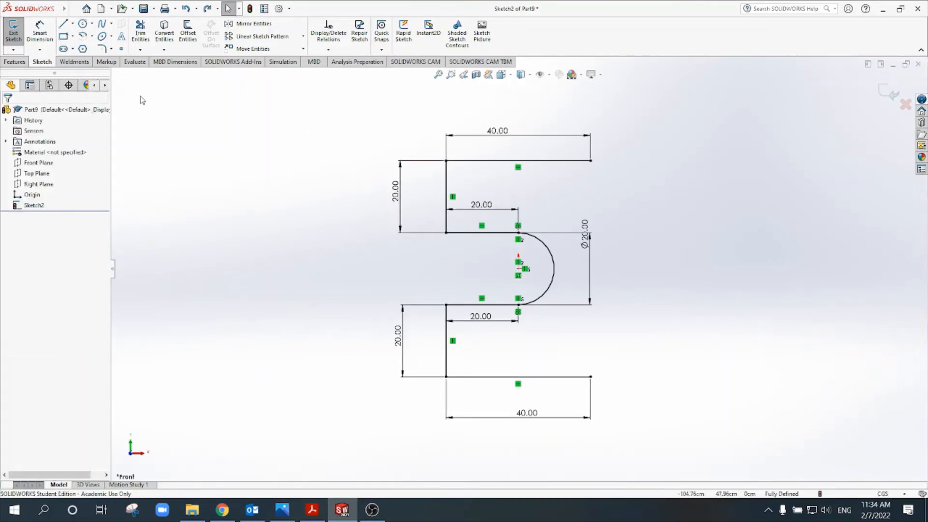
Sketch a corner rectangle about 30 cm wide and 48 cm high inside the profile, spanning across the slot.
left_click(64, 37)
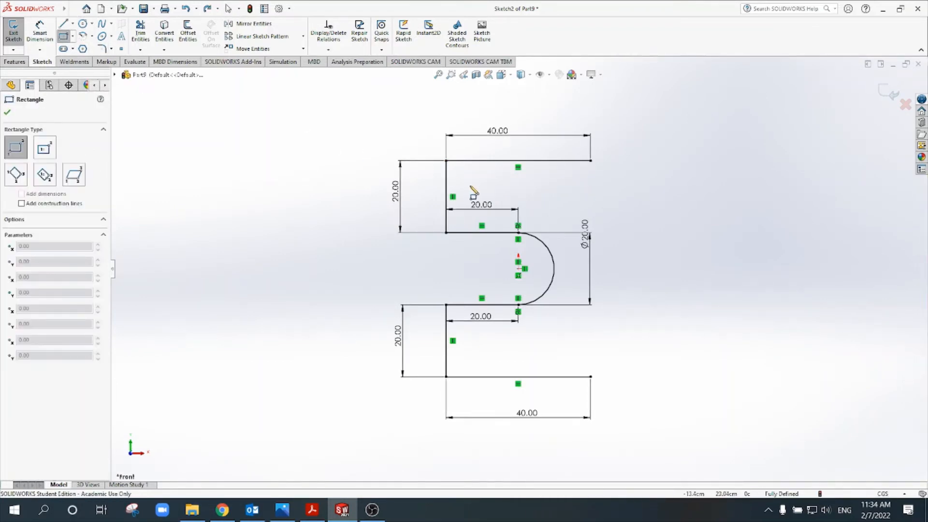
left_click(467, 182)
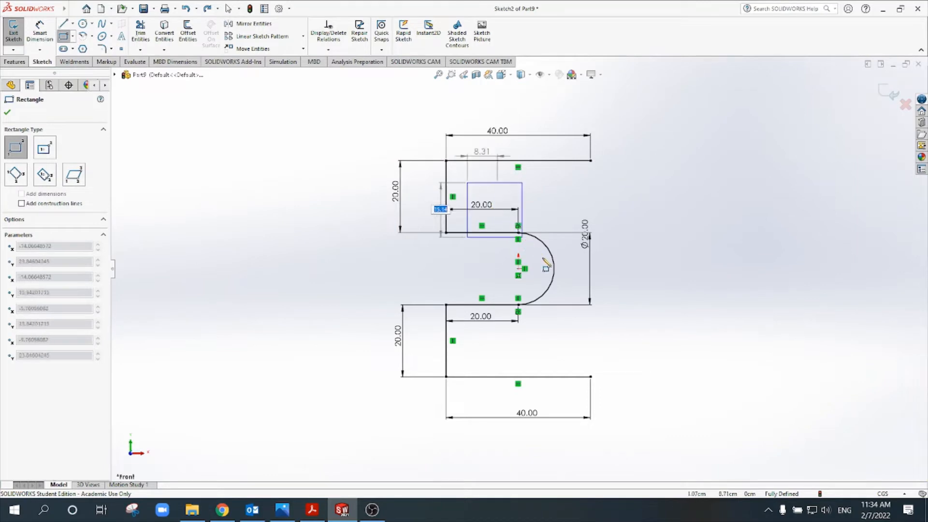
left_click(577, 355)
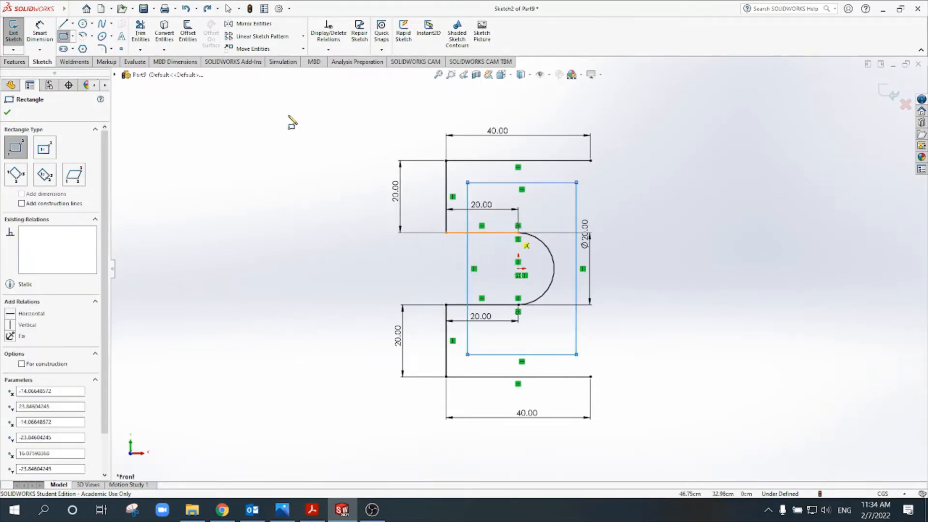
Dimension the distance between the rectangle's upper edge and the profile's uppermost line as 10 cm.
left_click(39, 34)
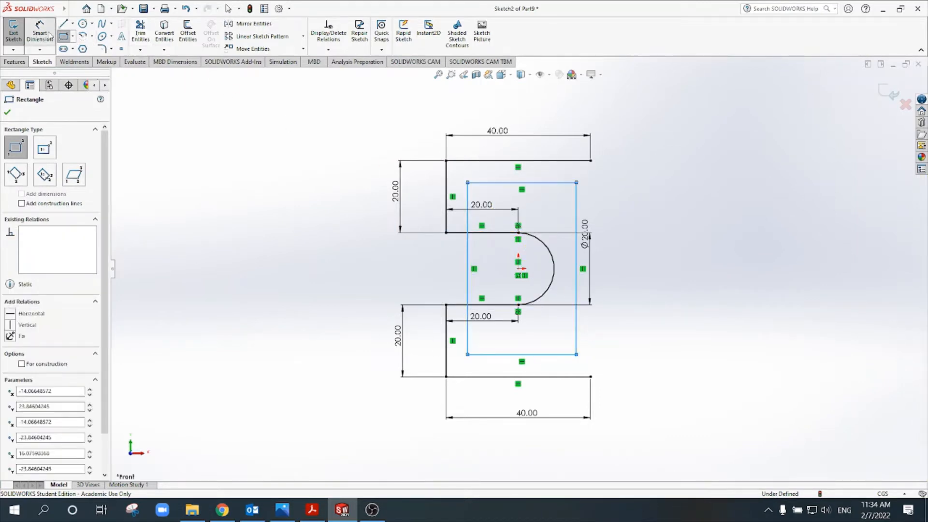
left_click(540, 184)
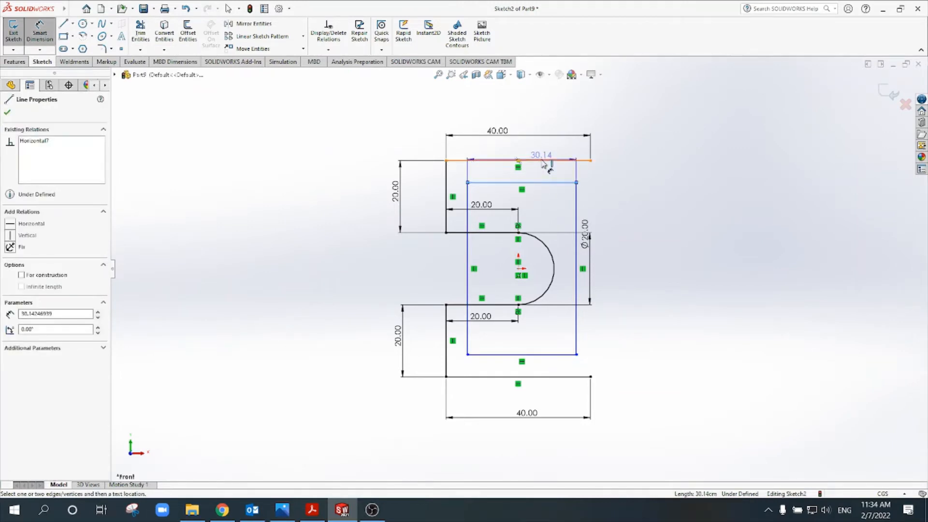
left_click(562, 161)
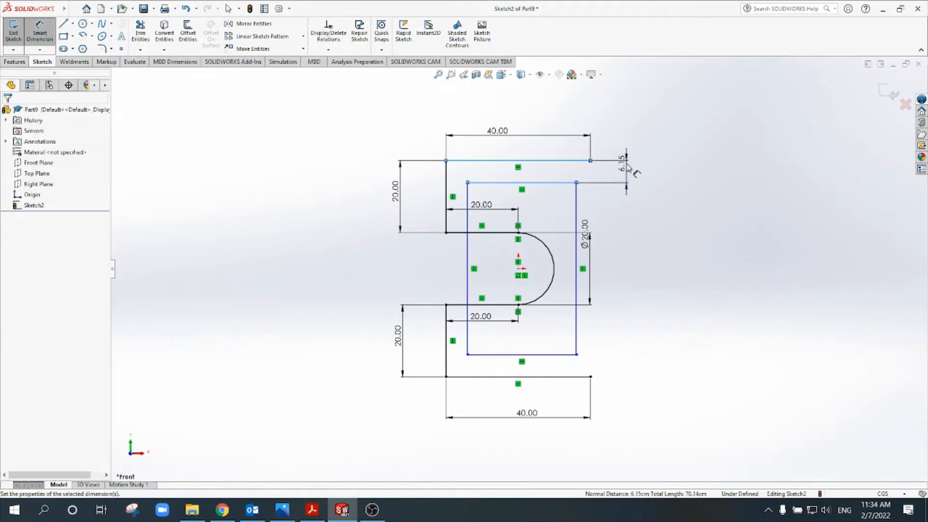
left_click(627, 167)
type("10")
key("Return")
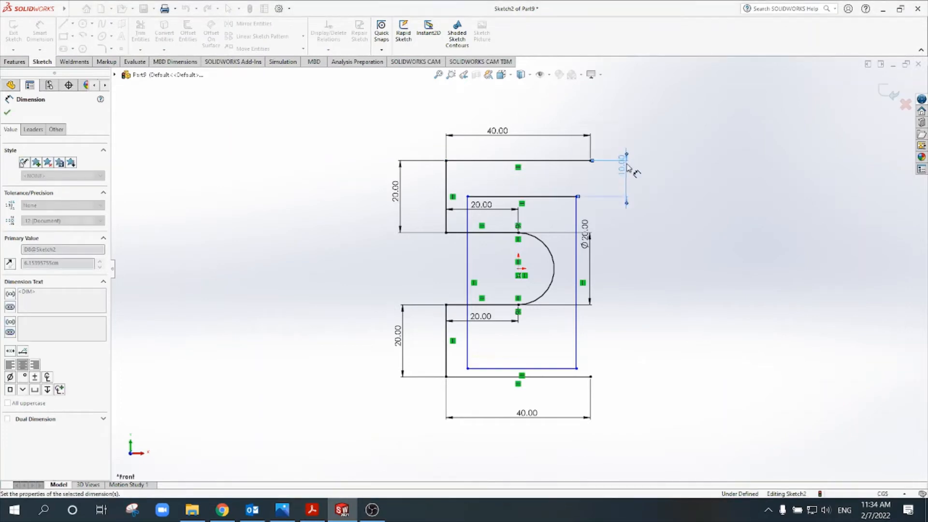
Dimension the distance between the rectangle's lower edge and the profile's lowest line as 10 cm.
left_click(567, 371)
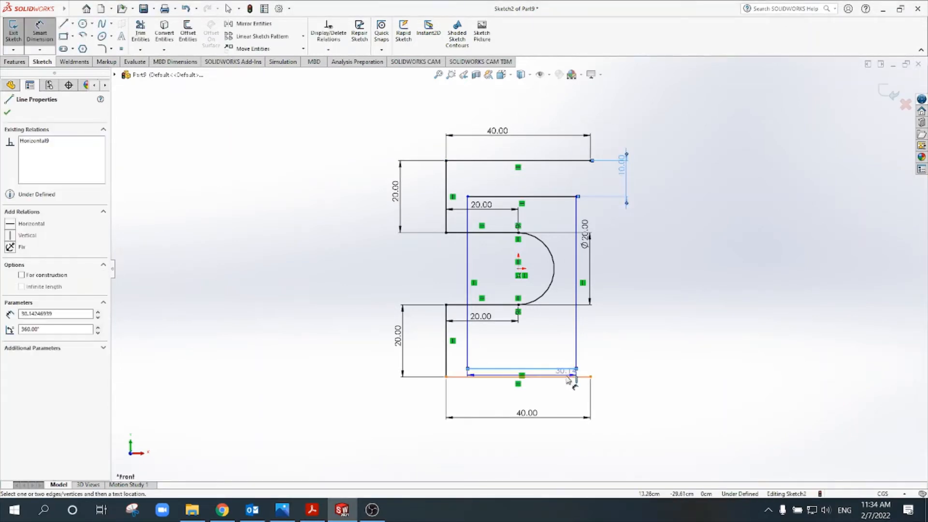
left_click(568, 377)
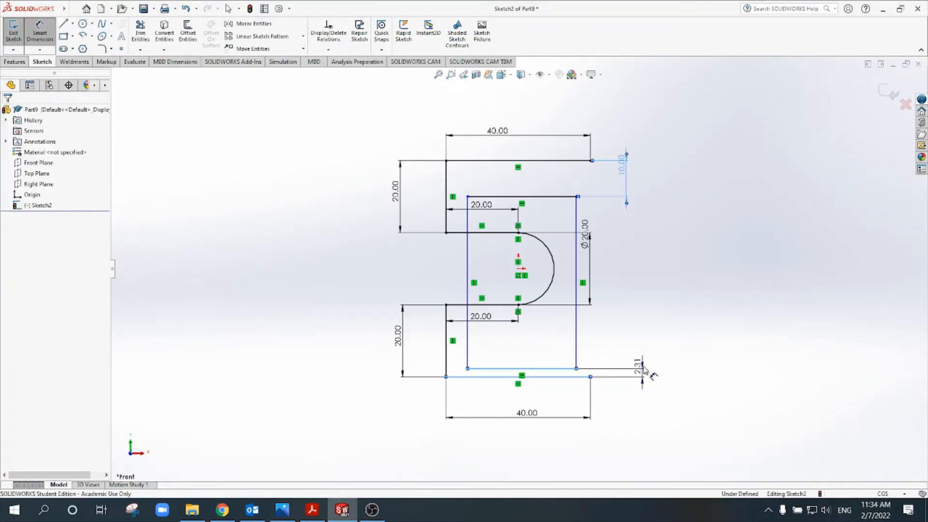
left_click(643, 370)
type("20")
key("Return")
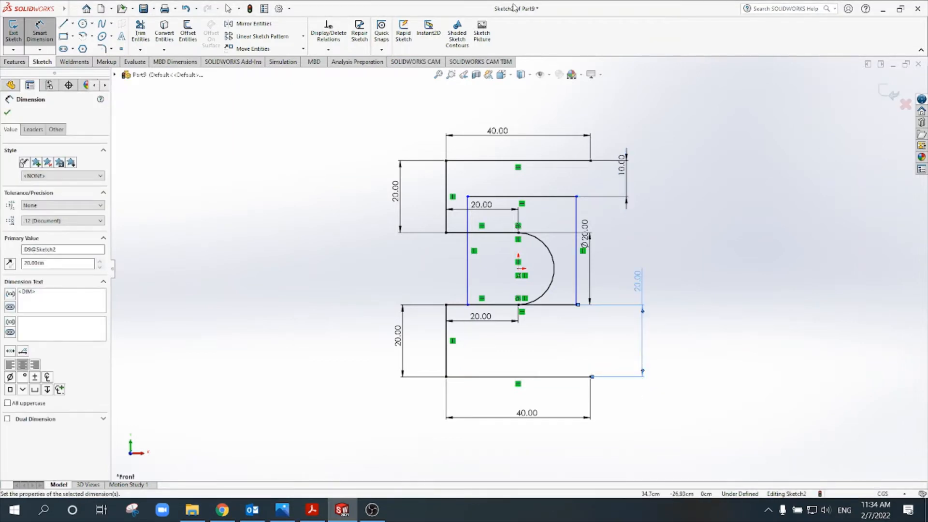
left_click(640, 287)
type("10")
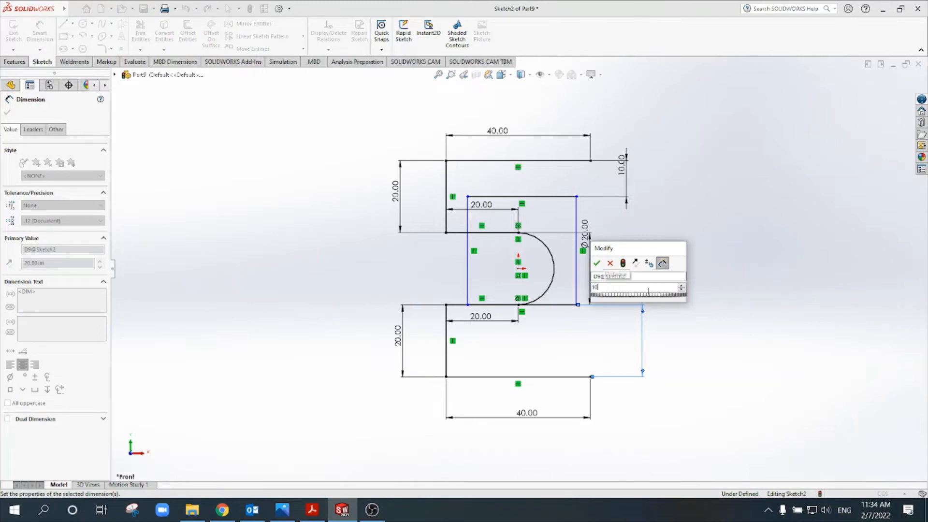
key("Return")
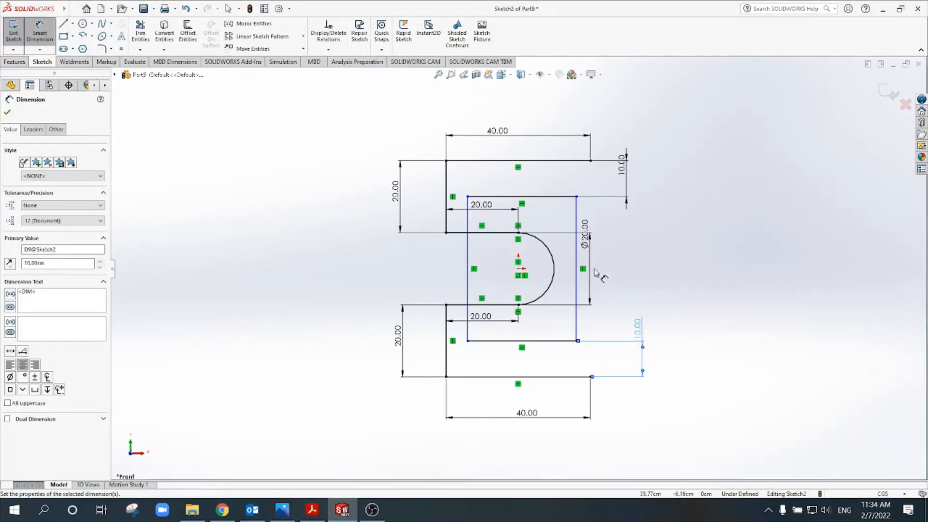
left_click(467, 250)
left_click(318, 261)
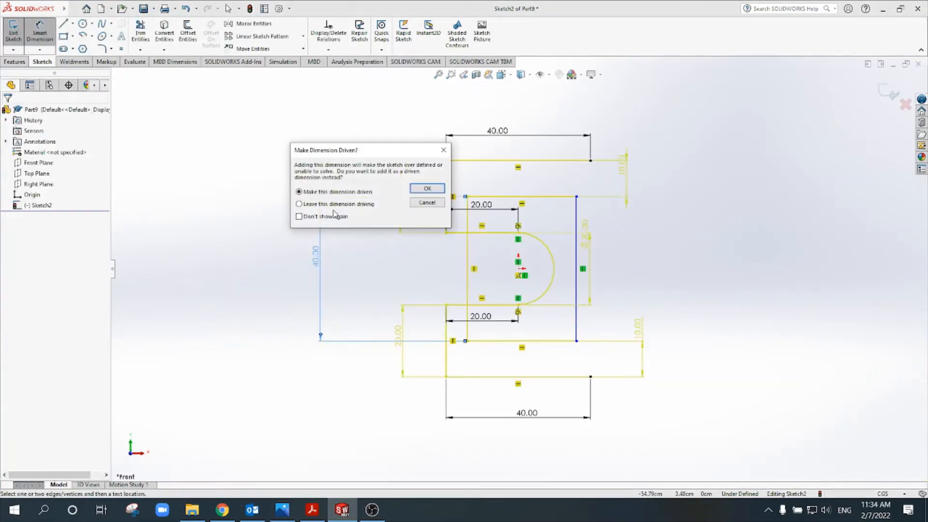
left_click(425, 202)
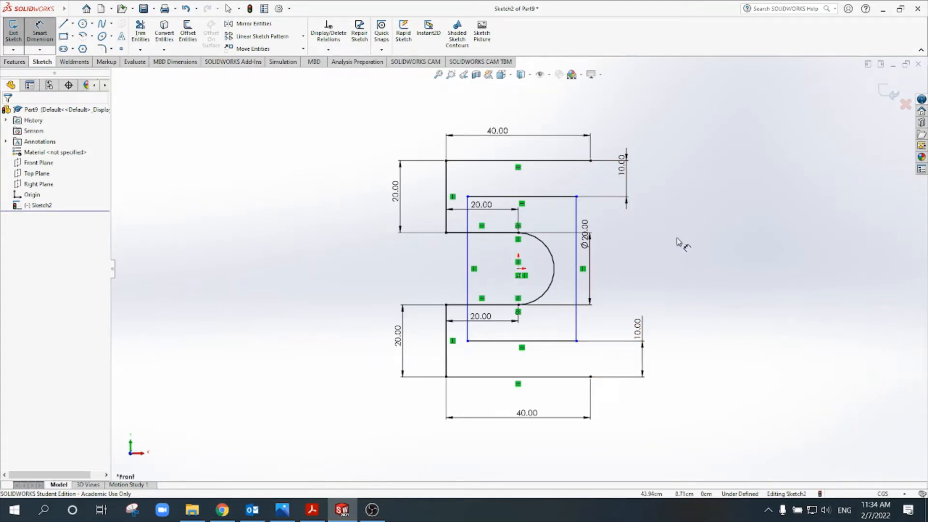
key("Escape")
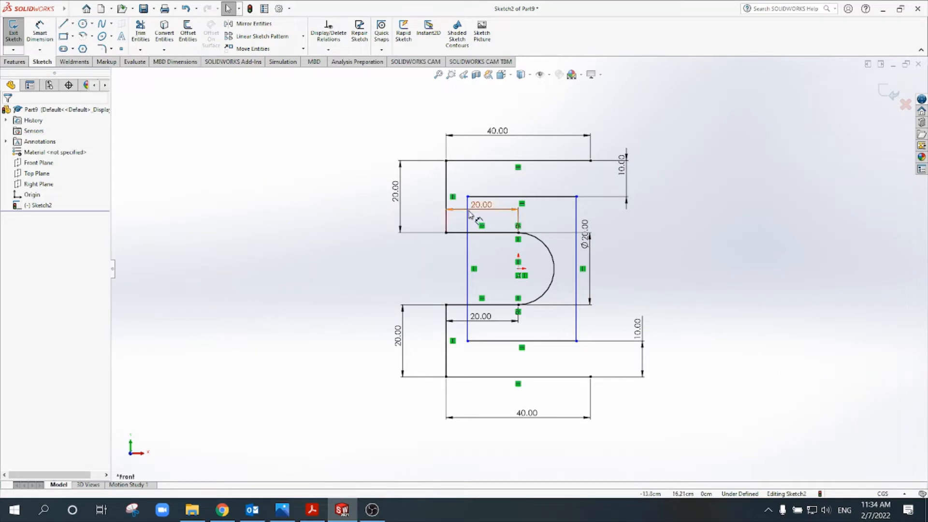
Dimension the distance between the rectangle's left edge and the profile's upper-left vertical line as 10 cm.
left_click(40, 30)
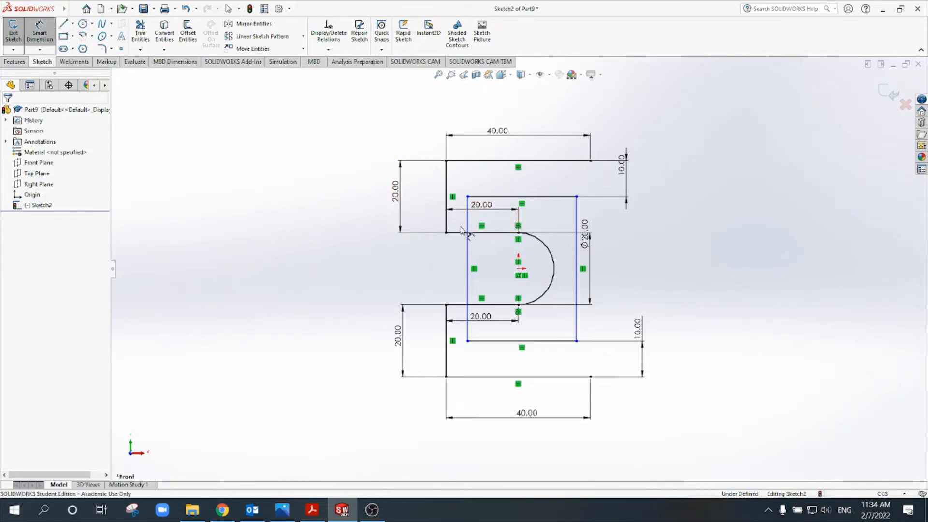
left_click(468, 222)
left_click(446, 218)
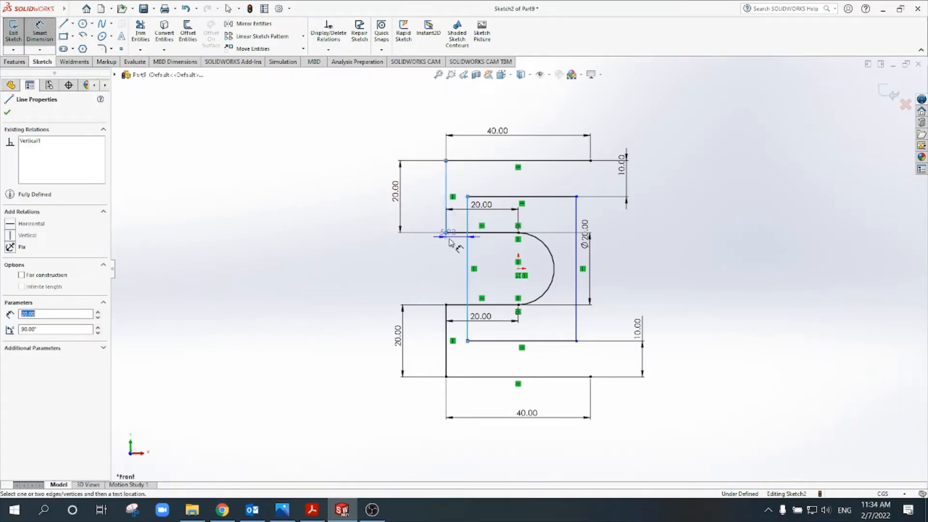
left_click(456, 107)
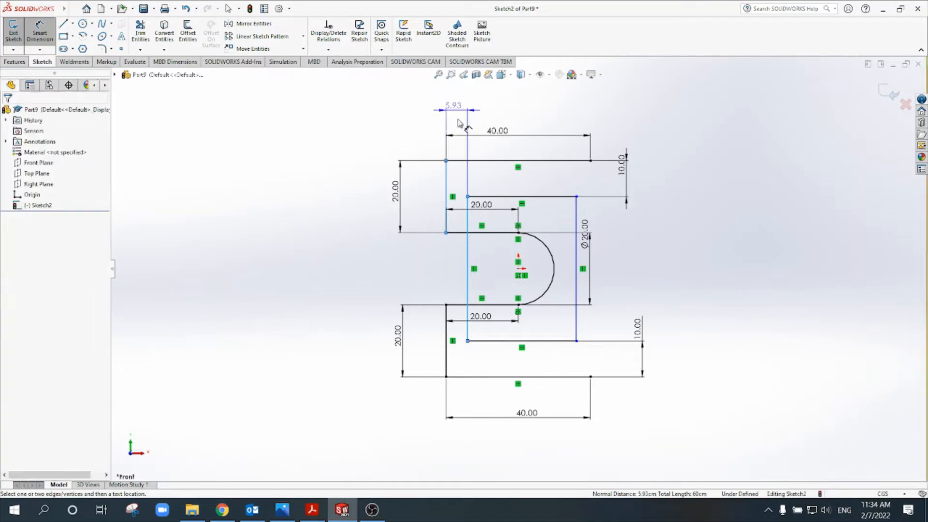
type("10")
key("Return")
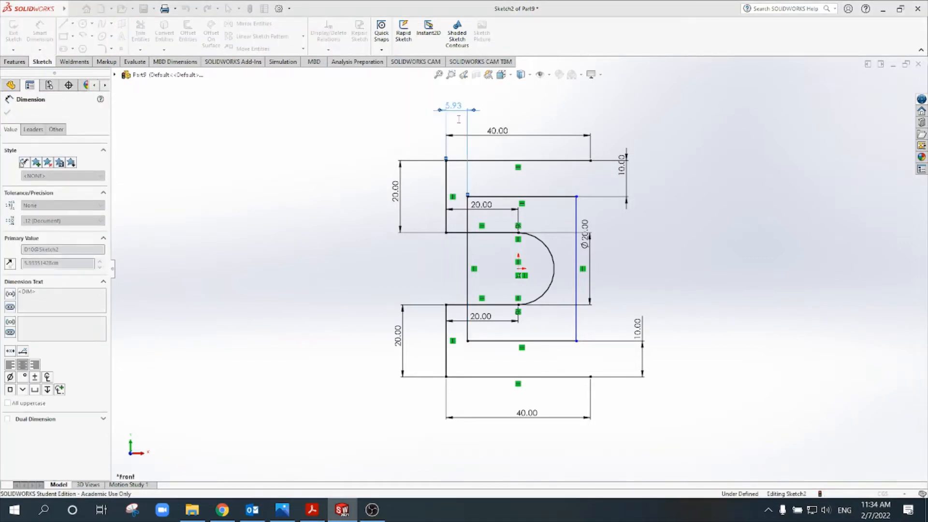
Check the hole spacing on the Figure 3 drawing in the PDF, and dimension the rectangle's width as 20 cm back in SOLIDWORKS.
left_click(312, 509)
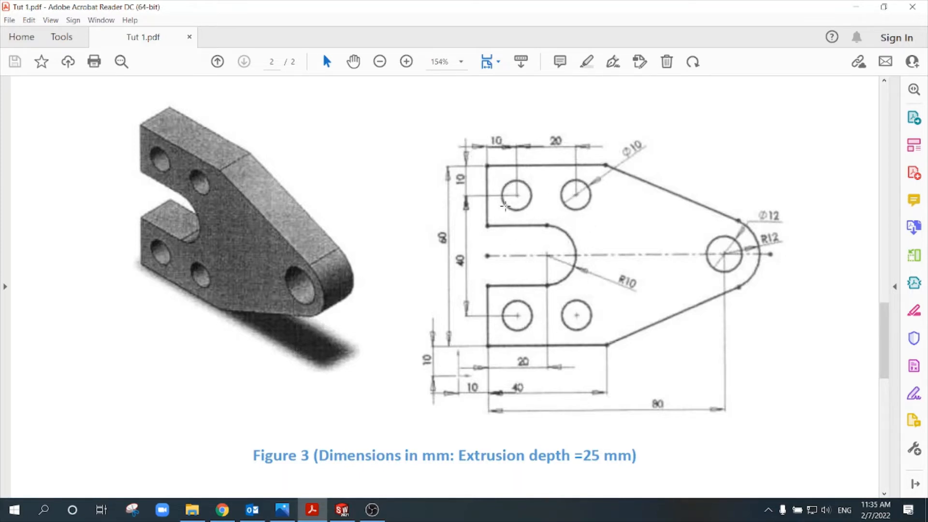
left_click(341, 510)
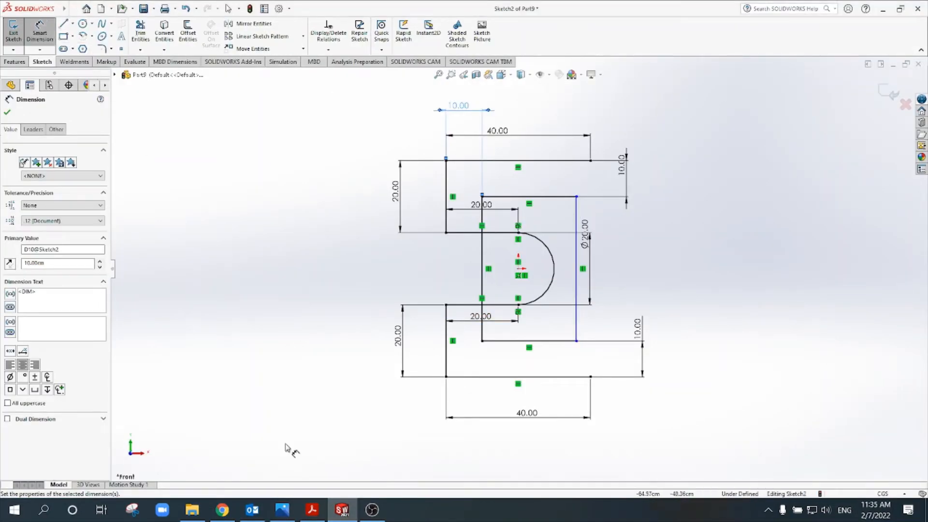
left_click(311, 510)
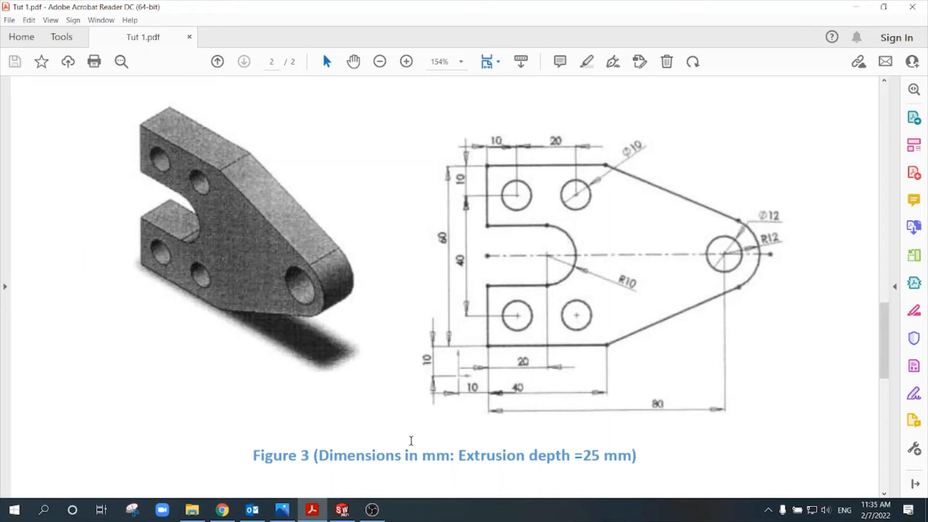
left_click(342, 509)
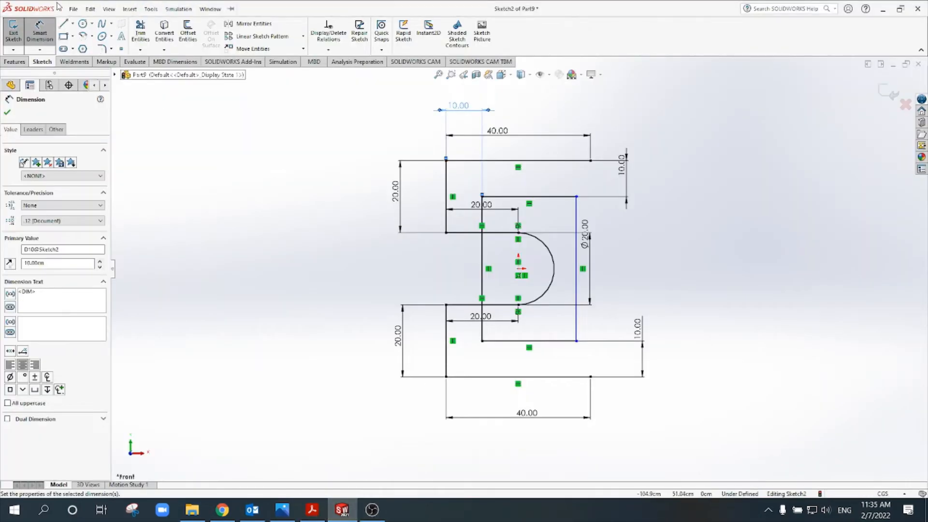
left_click(547, 196)
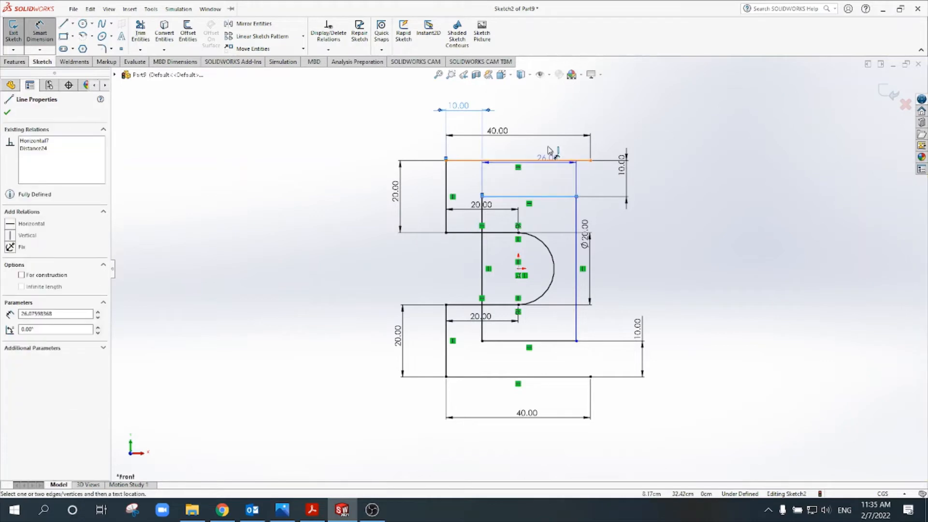
left_click(551, 123)
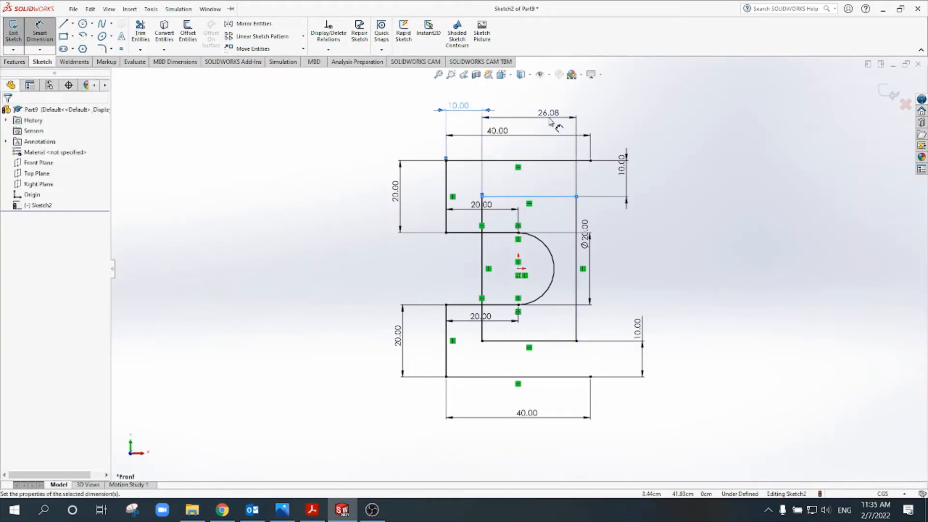
type("20")
key("Return")
key("Escape")
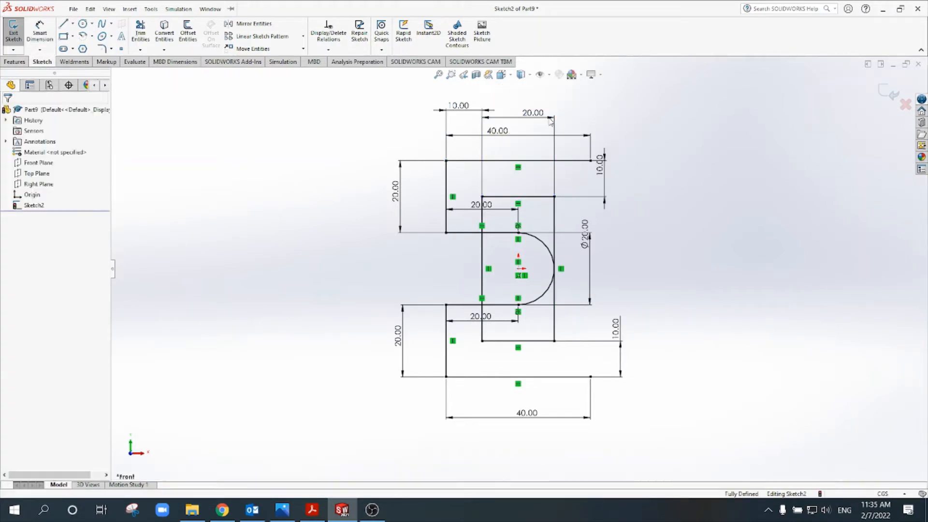
Sketch a circle about 9.5 cm in diameter on the rectangle's upper-right corner and one about 10.7 cm on its upper-left corner.
scroll(565, 220, "down", 1)
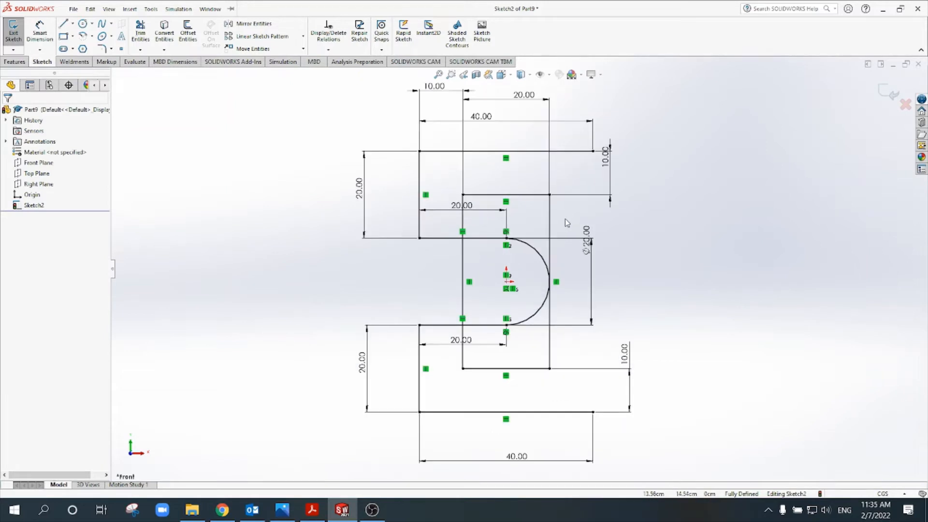
left_click(82, 23)
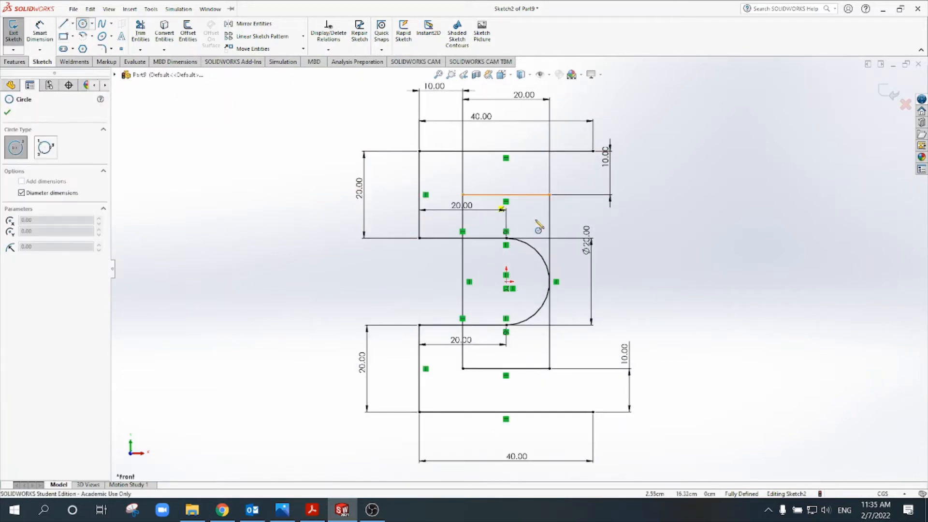
left_click(550, 195)
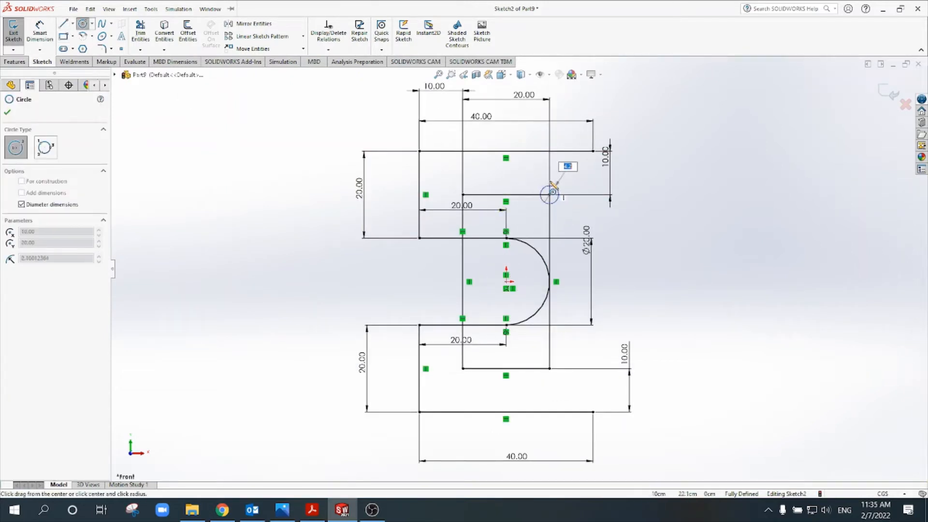
left_click(564, 210)
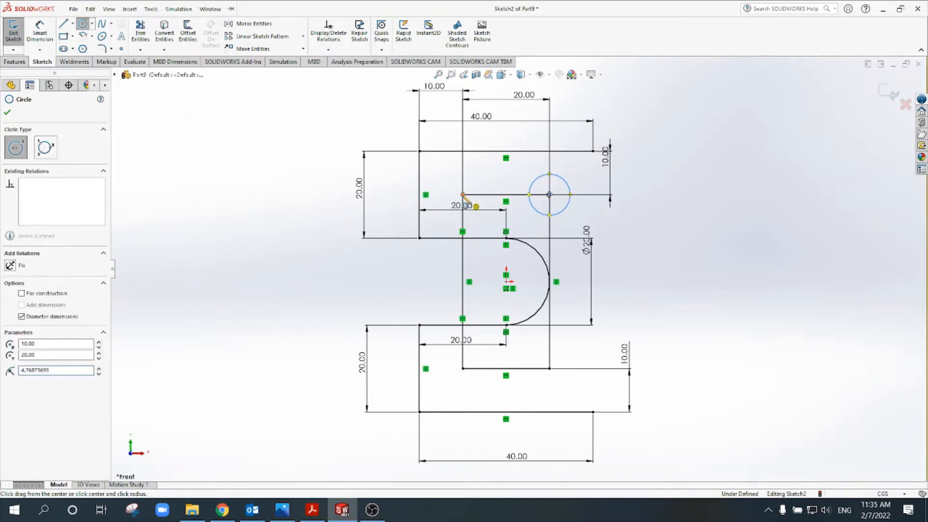
left_click(463, 195)
left_click(462, 171)
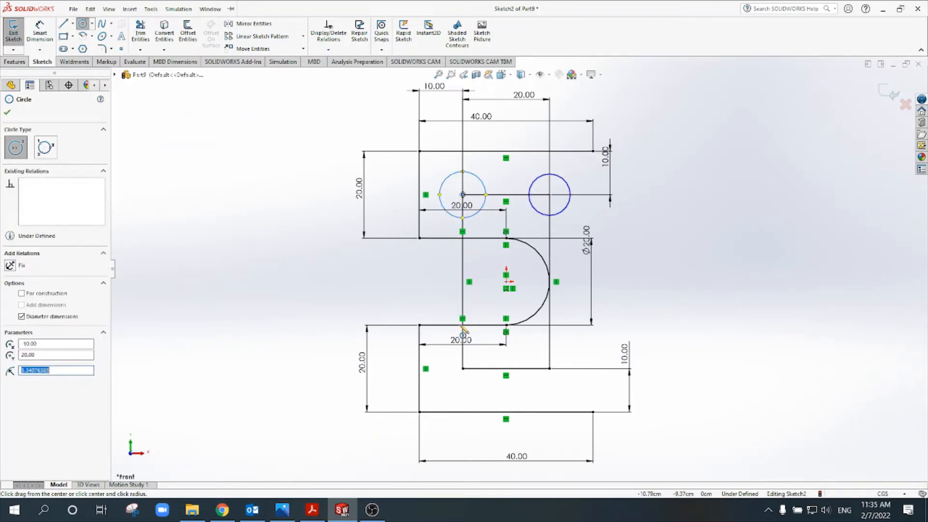
Sketch a circle centred on the rectangle's lower-left corner and one about 9.5 cm in diameter on its lower-right corner.
left_click(463, 369)
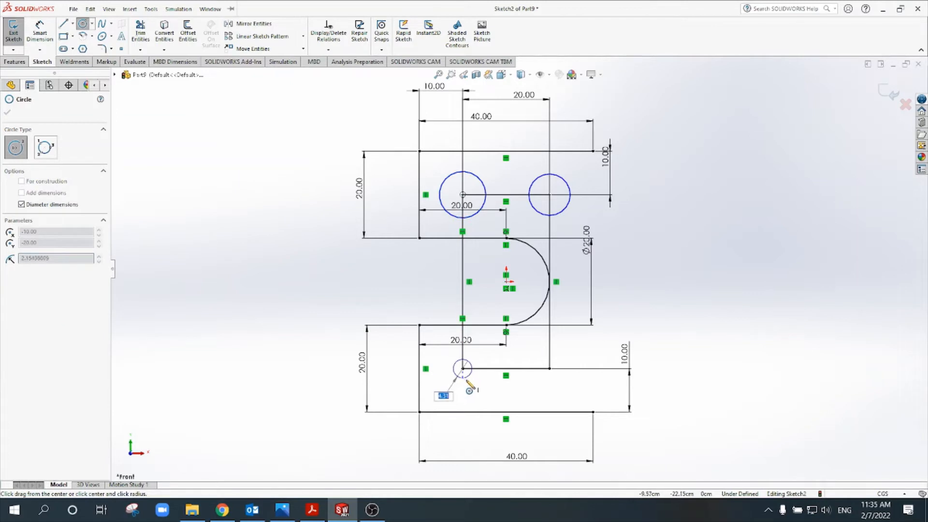
left_click(468, 387)
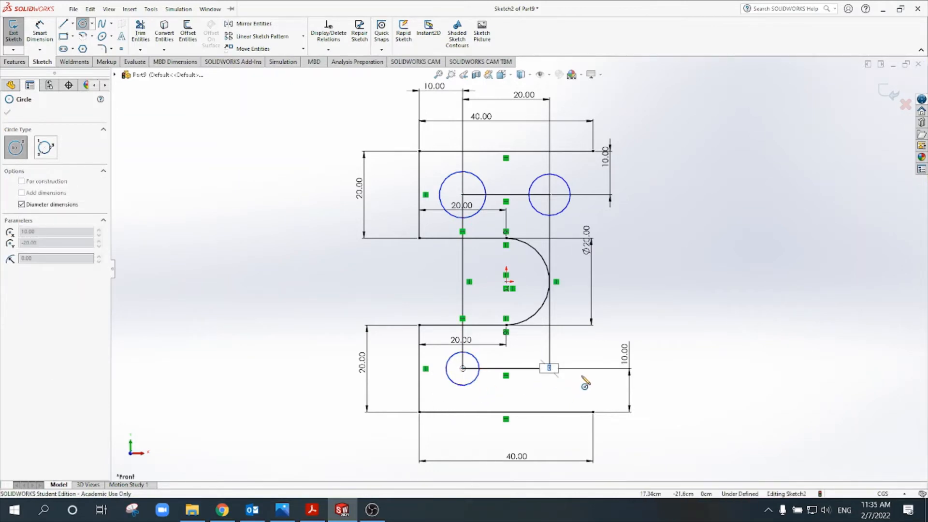
key("Escape")
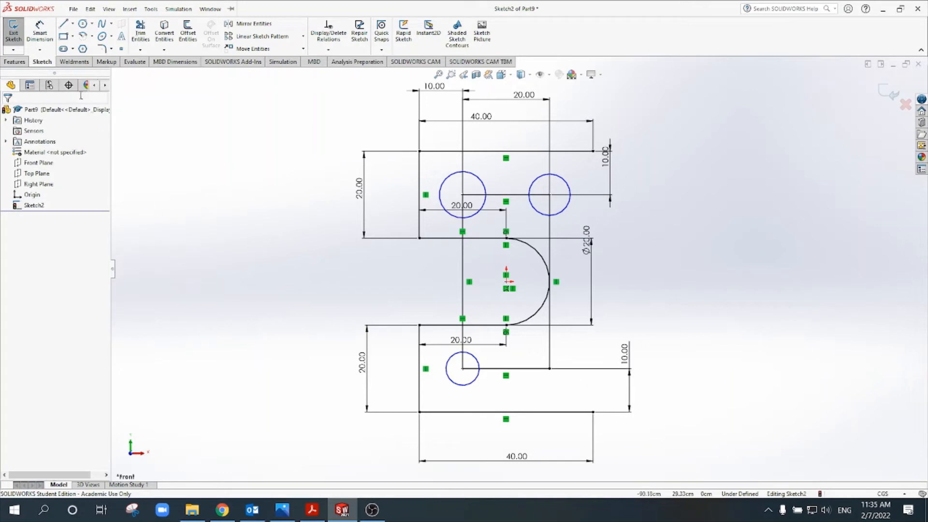
left_click(83, 24)
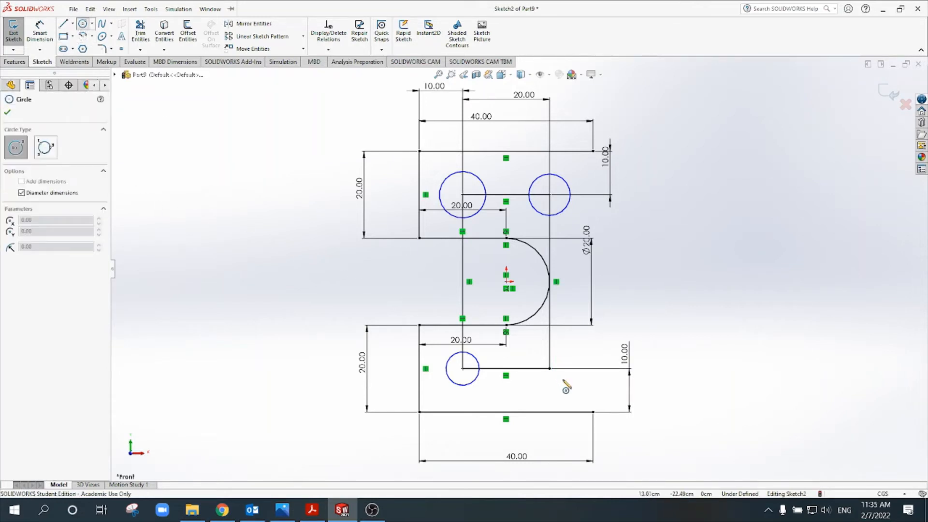
left_click(550, 369)
left_click(550, 348)
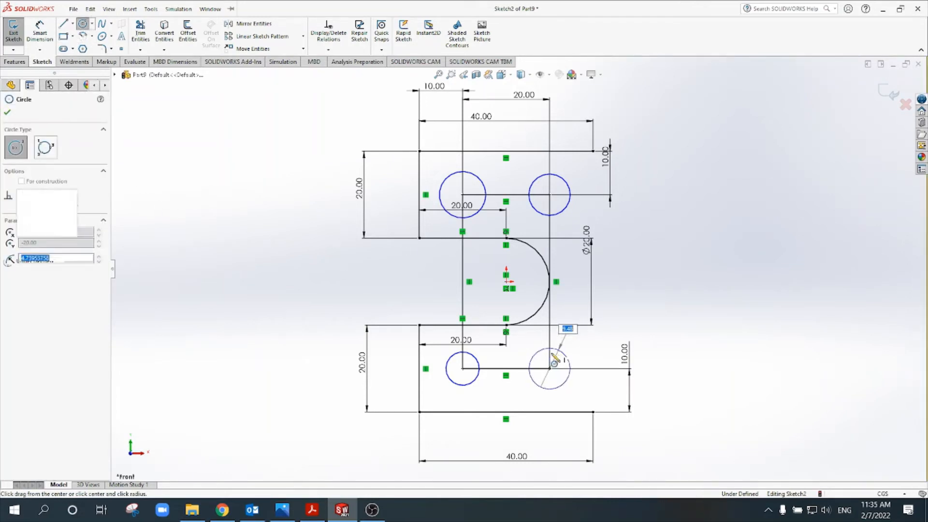
Dimension the upper-left circle's diameter as 10 cm.
left_click(46, 39)
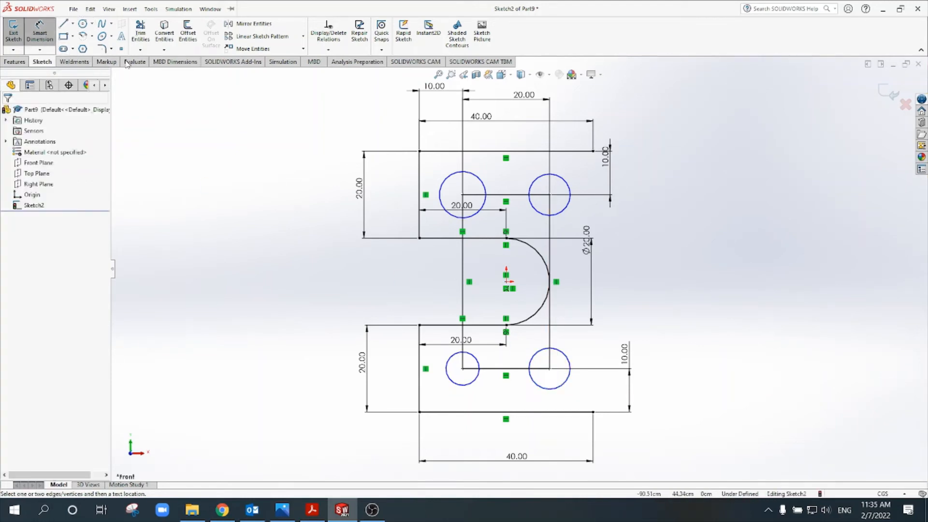
left_click(451, 181)
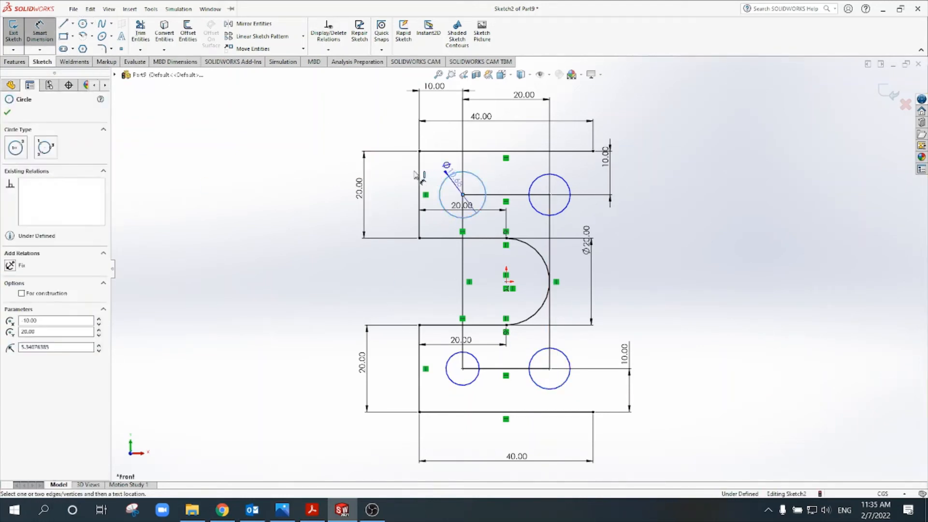
left_click(396, 193)
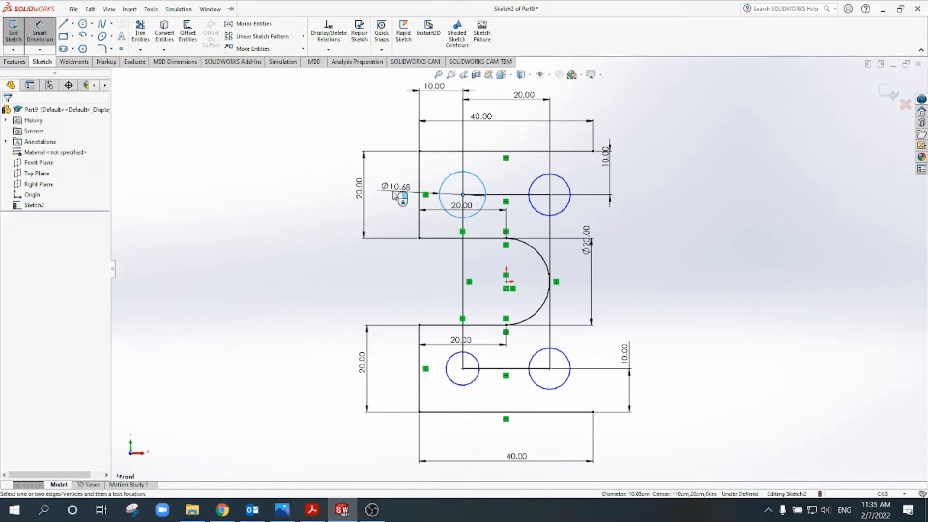
key("Return")
key("Escape")
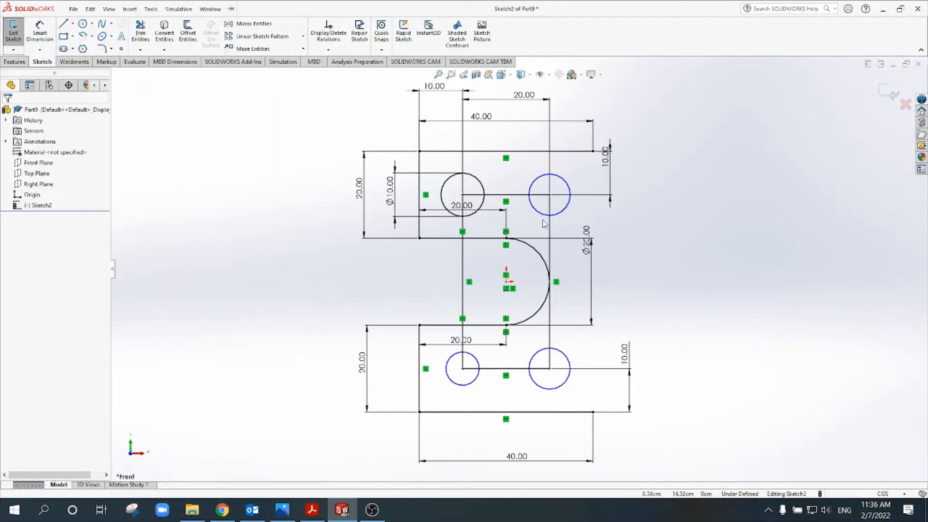
Apply an Equal relation between the upper-left and upper-right circles.
left_click(463, 190)
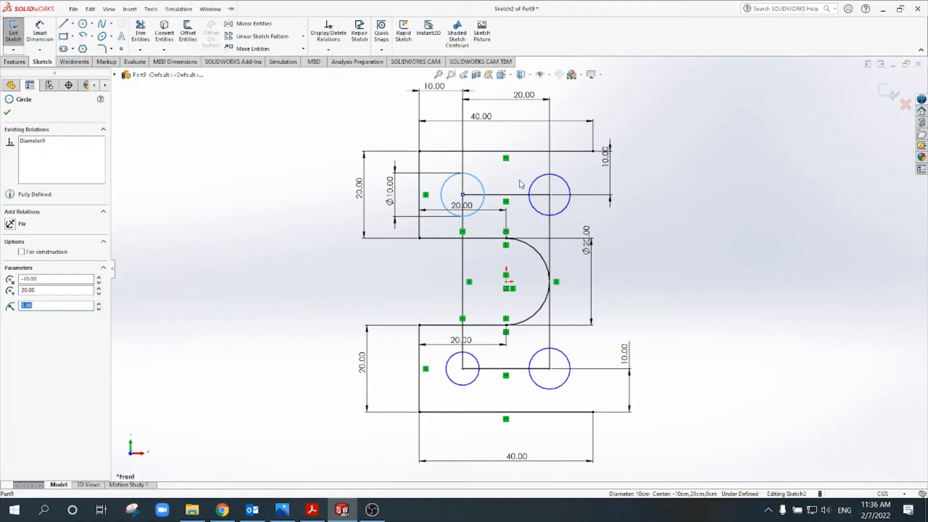
left_click(534, 184, "ctrl")
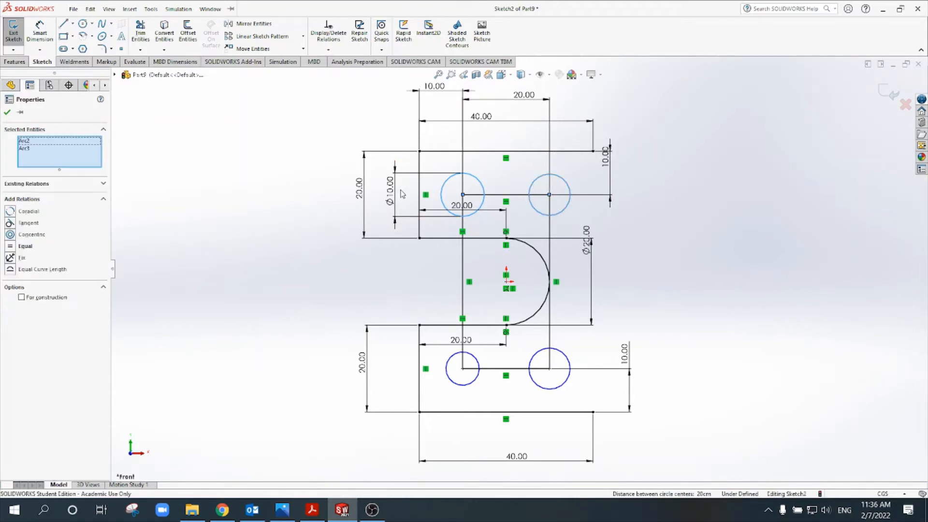
left_click(25, 246)
left_click(8, 113)
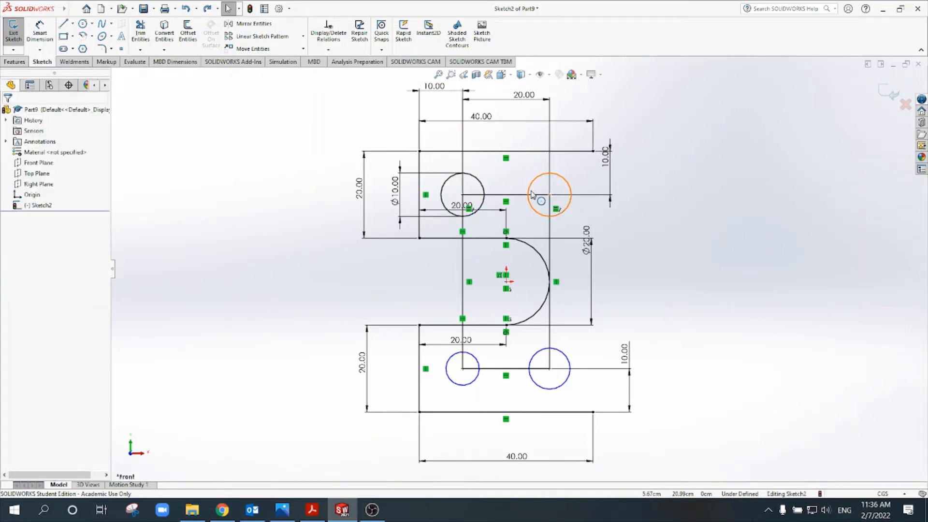
scroll(551, 192, "down", 1)
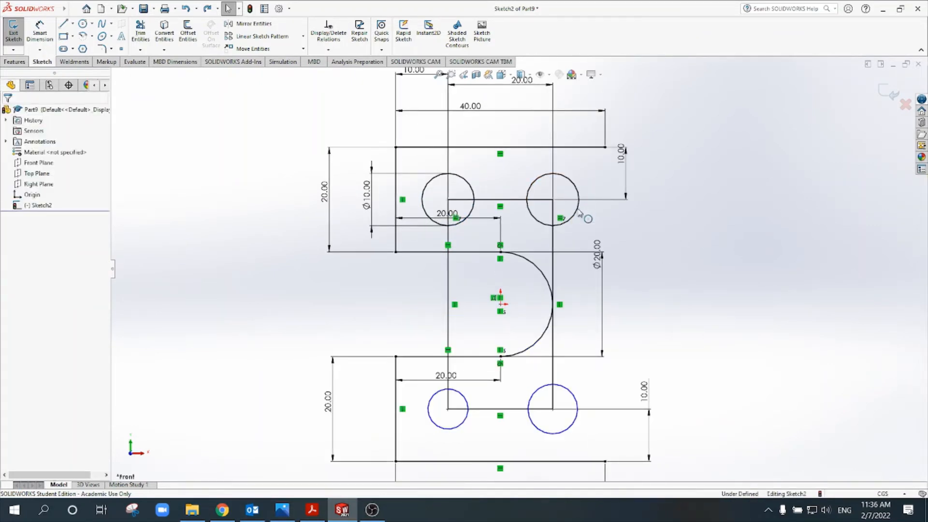
scroll(578, 213, "down", 5)
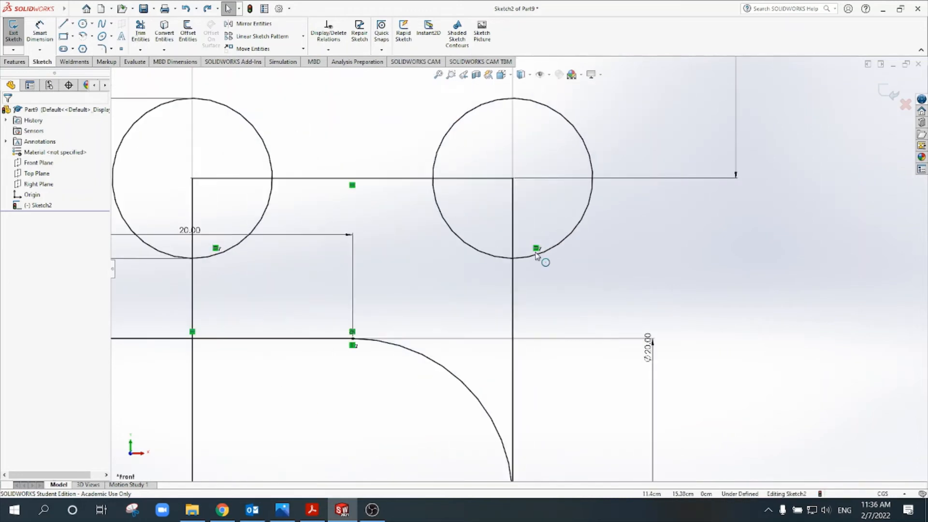
scroll(594, 216, "up", 3)
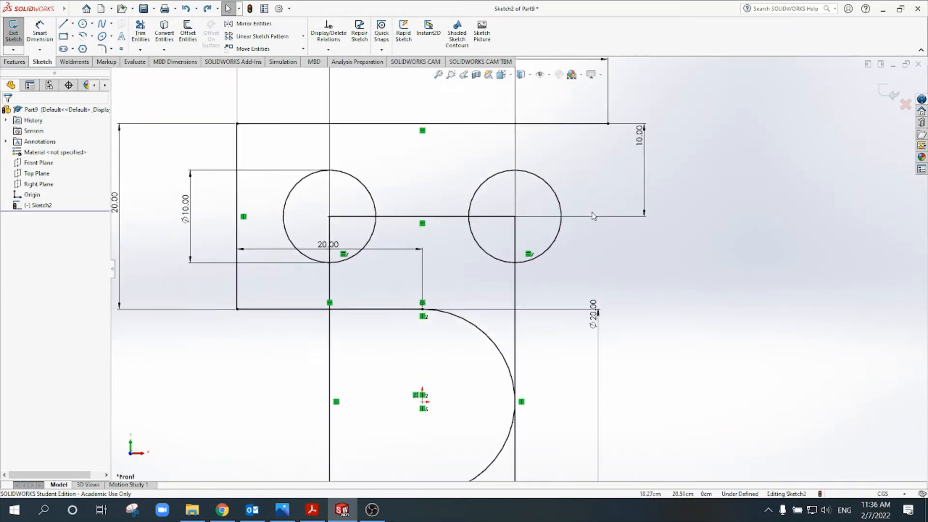
scroll(594, 216, "up", 4)
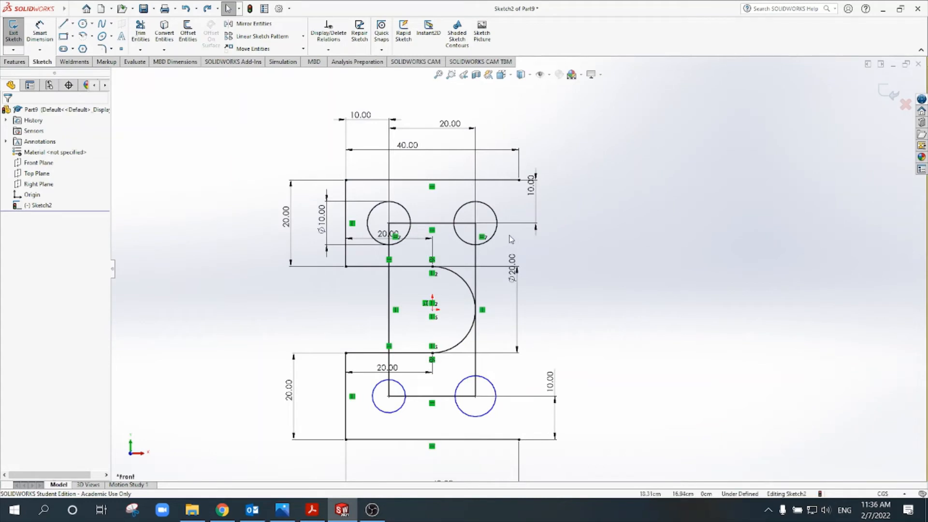
Apply an Equal relation between the upper-right and lower-right hole circles.
left_click(496, 232)
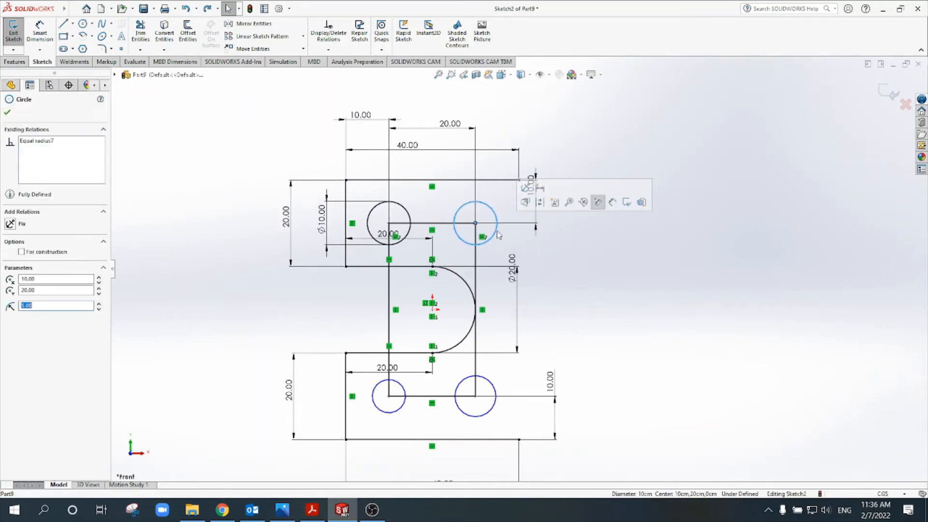
left_click(495, 386, "ctrl")
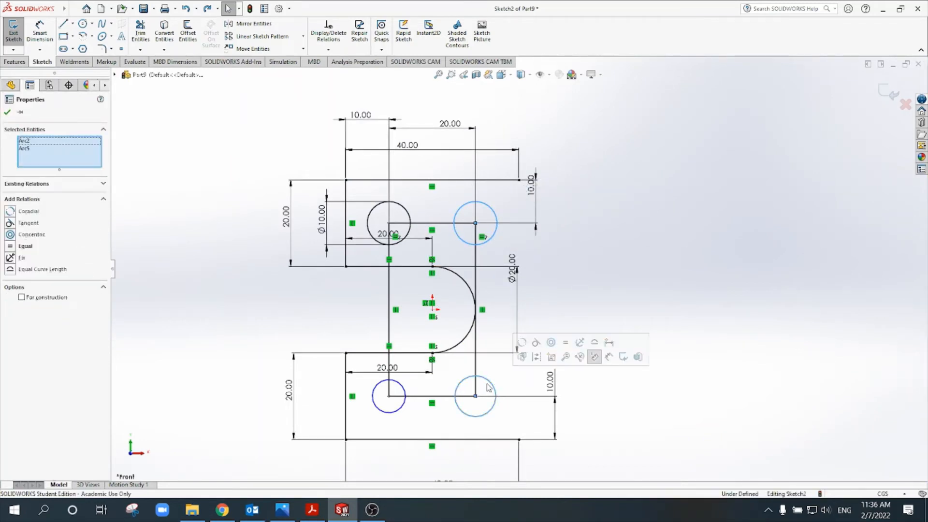
left_click(22, 246)
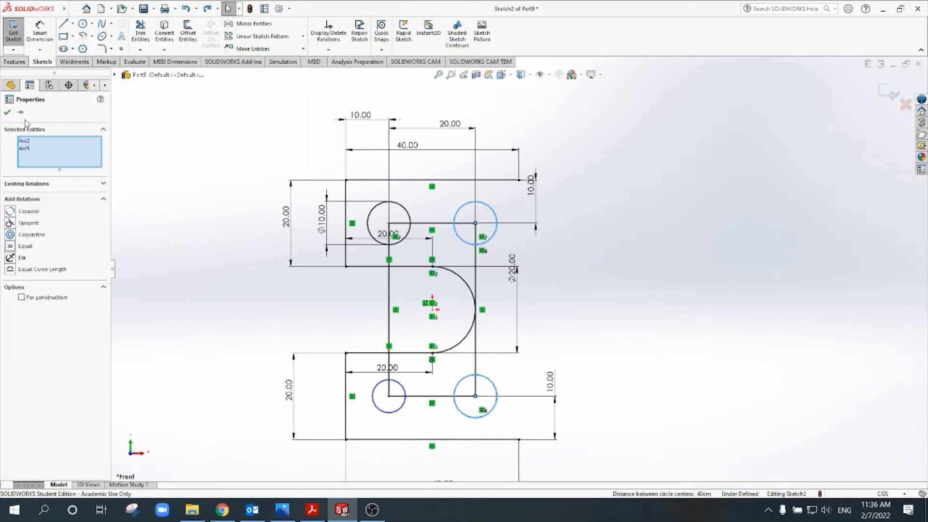
left_click(9, 112)
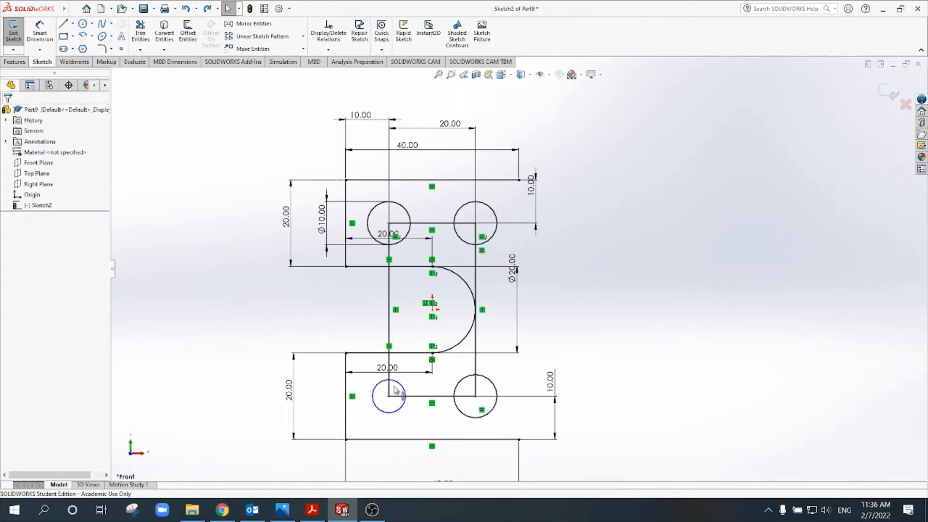
Apply an Equal relation between the lower-left and lower-right hole circles.
left_click(405, 399)
left_click(464, 383, "ctrl")
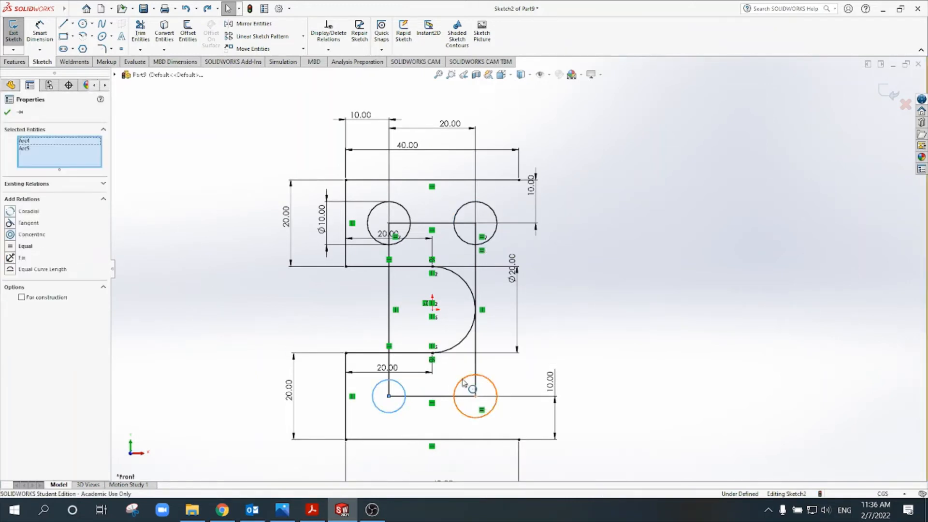
left_click(10, 247)
left_click(7, 113)
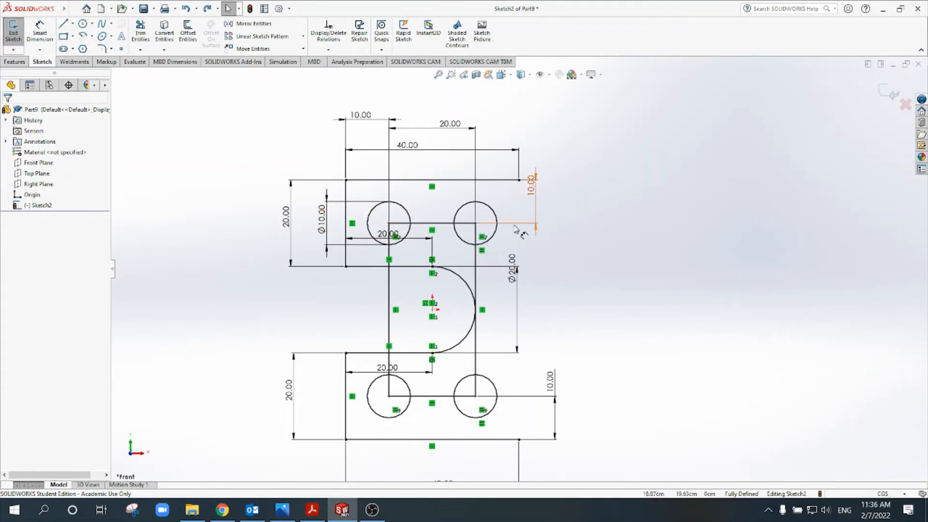
Try a 15 cm diameter on the dimensioned upper-left hole circle, and undo the change.
scroll(473, 314, "down", 2)
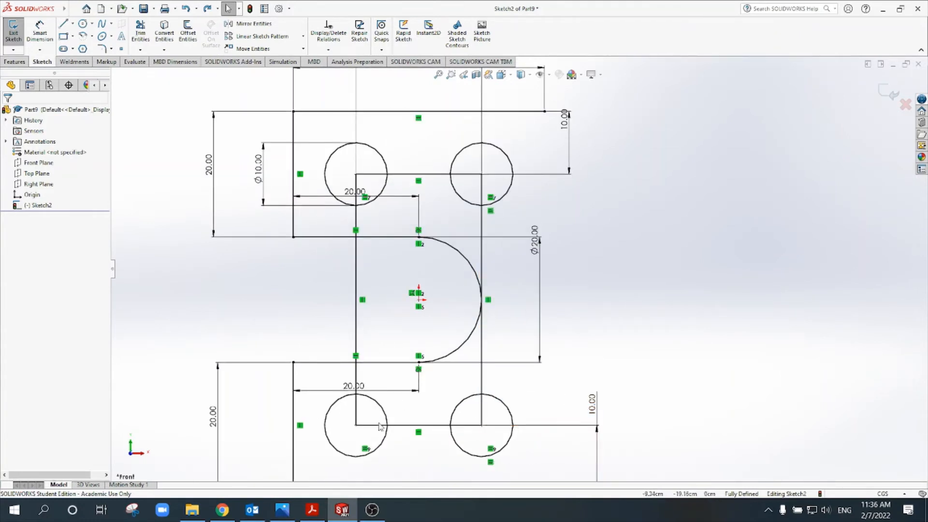
scroll(500, 217, "up", 2)
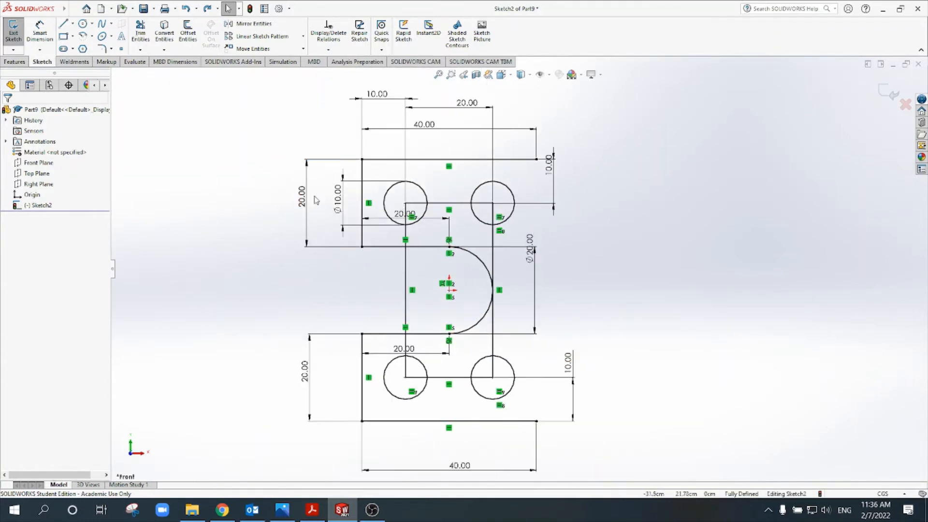
left_click(338, 199)
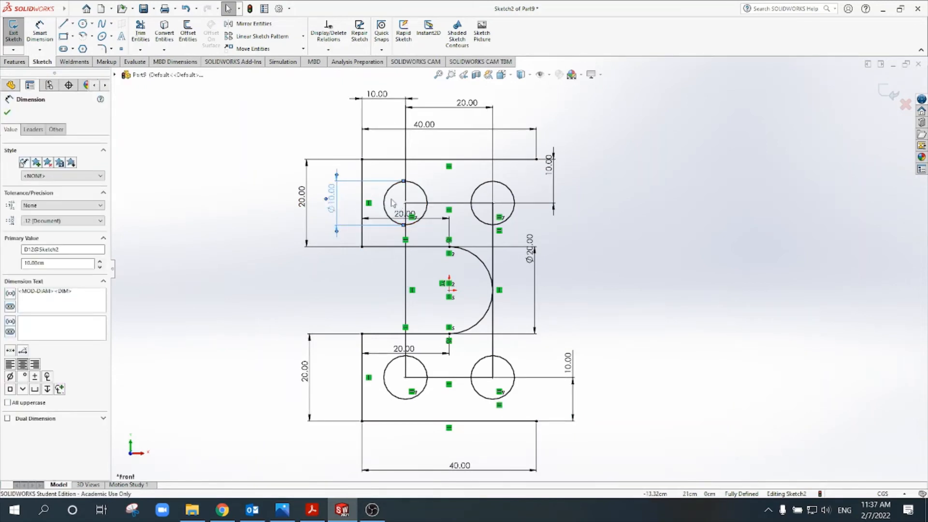
double_click(332, 198)
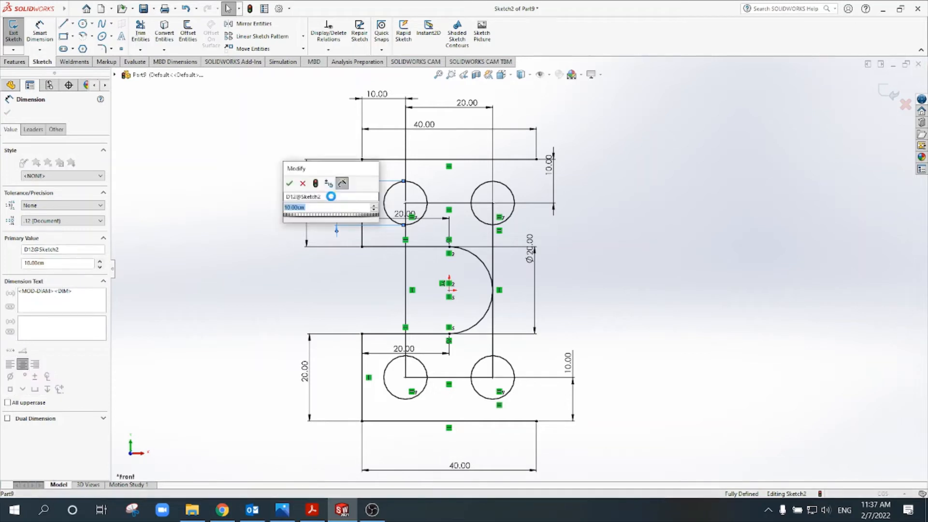
type("15")
key("Return")
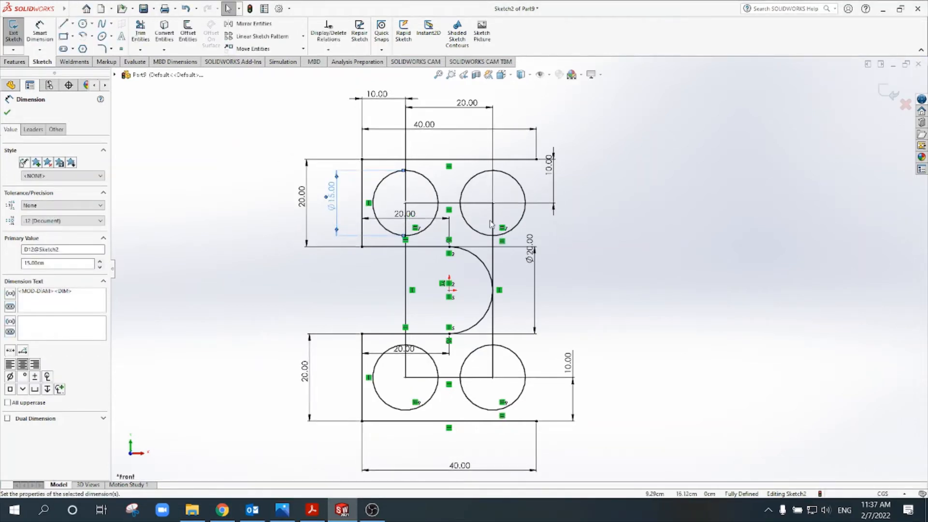
key("ctrl+z")
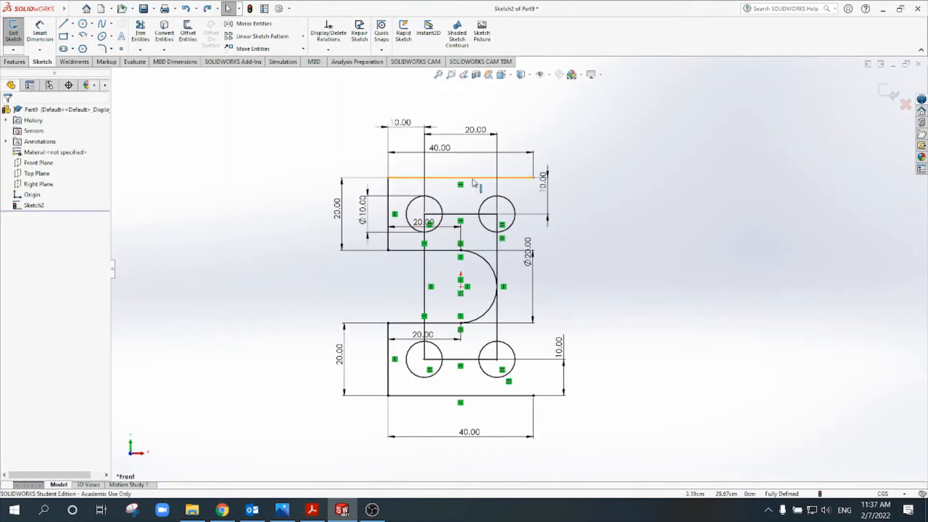
Consult Figure 3 in the PDF and sketch a horizontal centreline about 59 cm long from the origin, extending away from the slot opening.
scroll(517, 269, "up", 3)
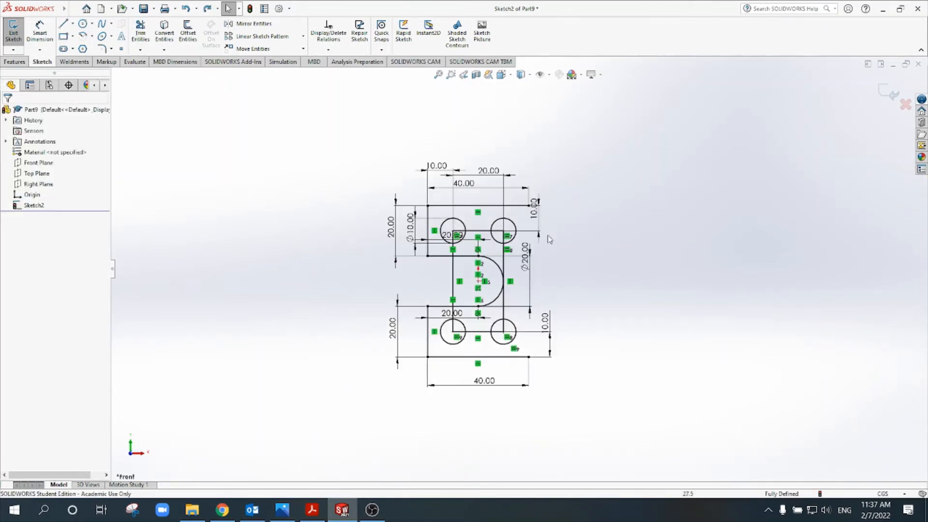
key("alt+Tab")
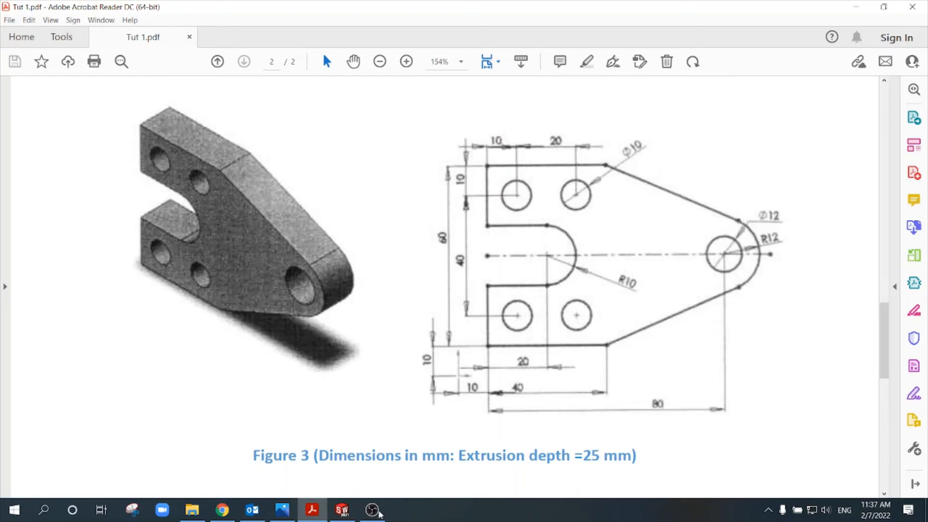
left_click(341, 510)
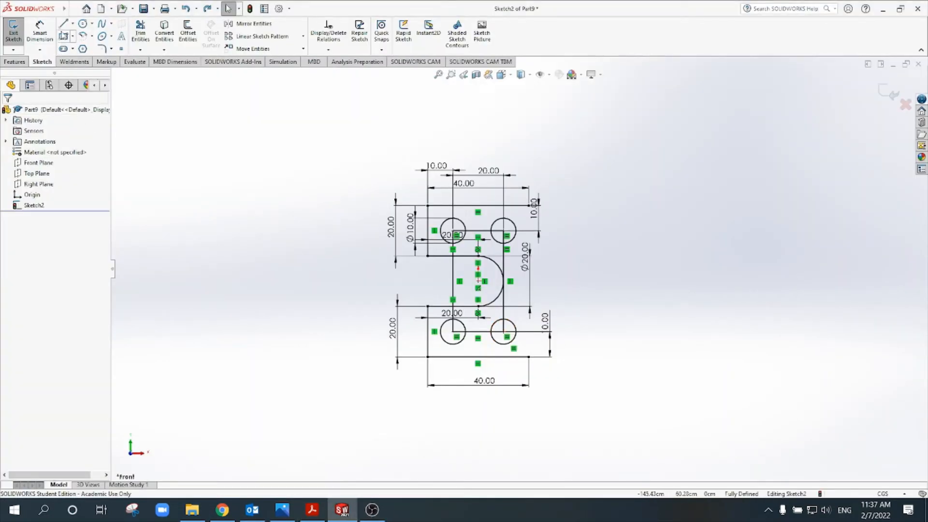
left_click(72, 25)
left_click(86, 43)
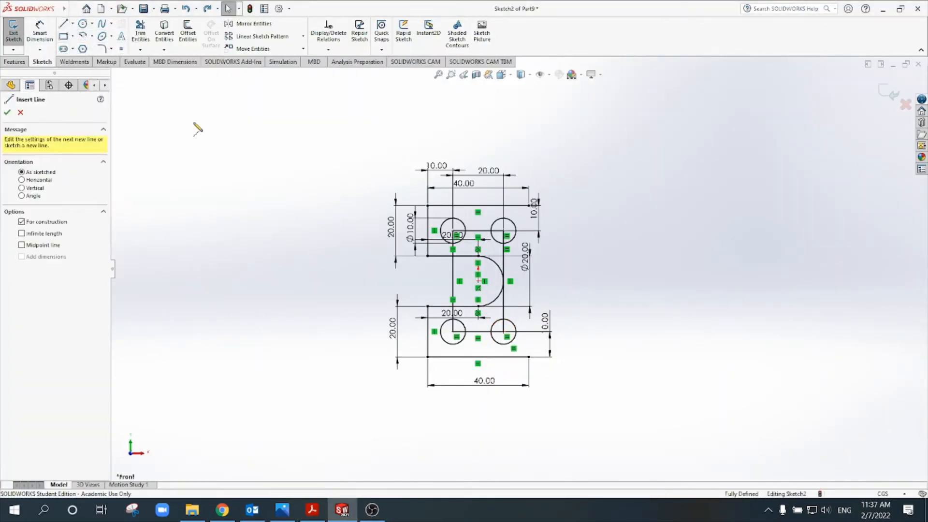
scroll(441, 296, "down", 3)
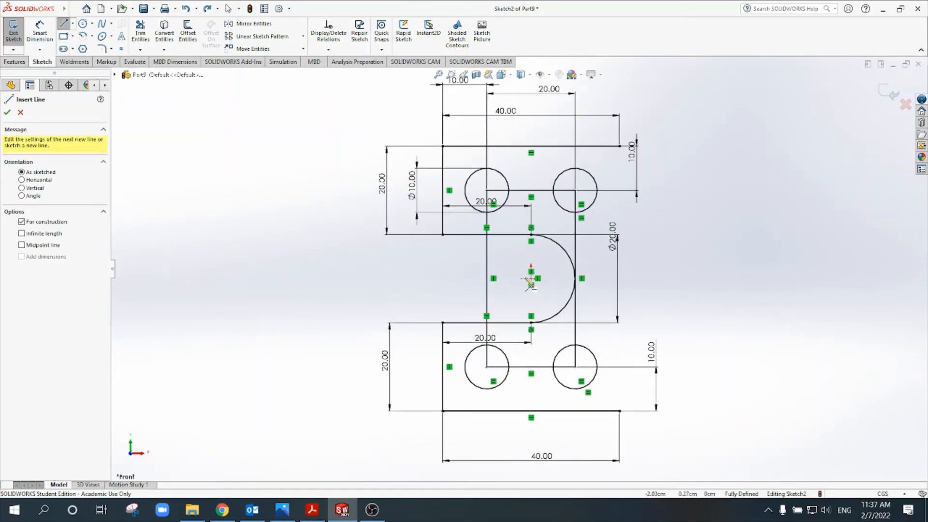
left_click(531, 279)
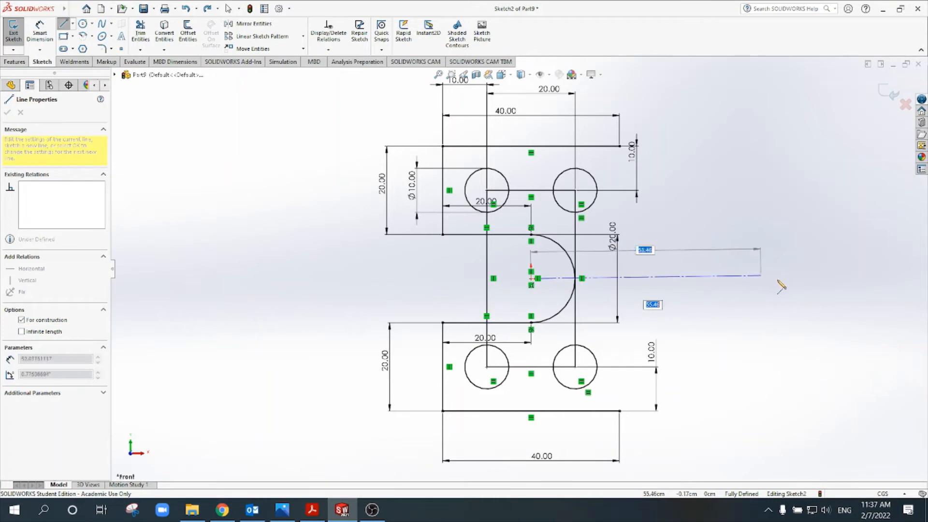
left_click(793, 279)
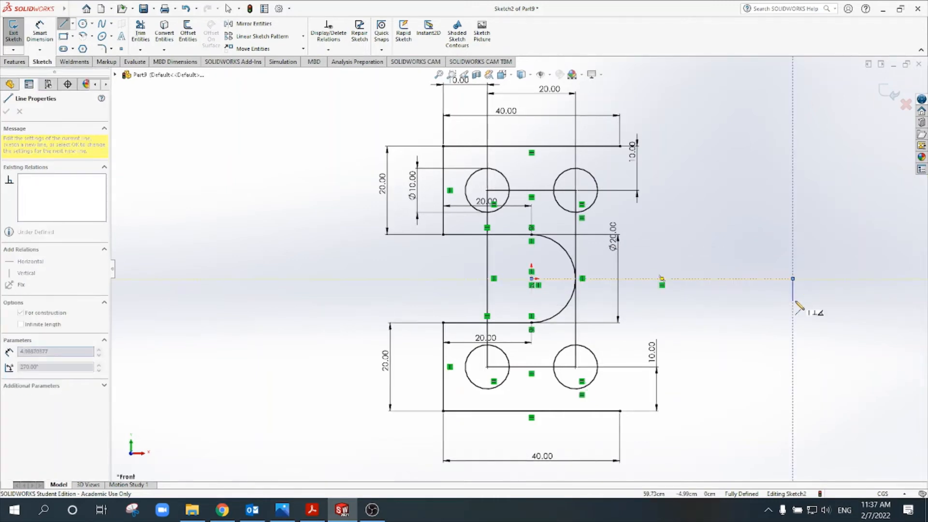
key("Escape")
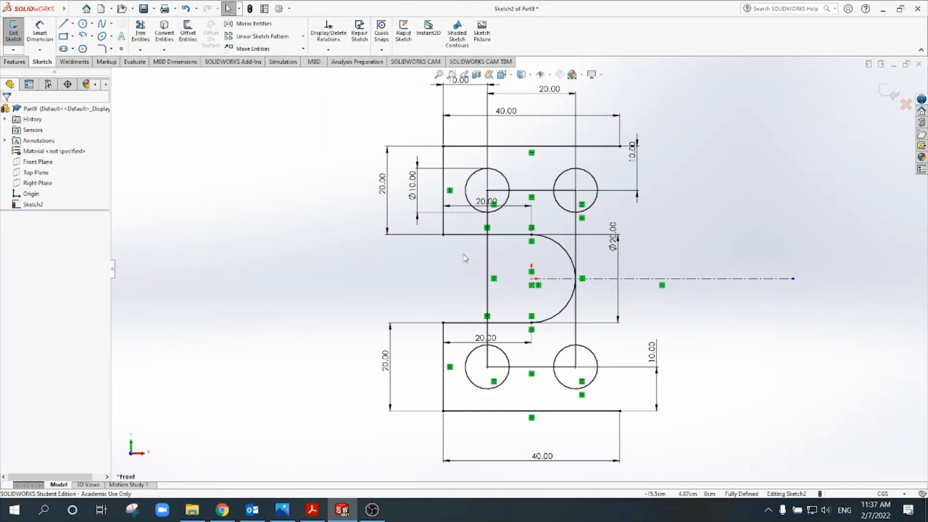
Move the slot's upper 20 cm length dimension down into the slot opening, and dimension the centreline's length as 60 cm.
left_click_drag(478, 205, 444, 264)
key("Escape")
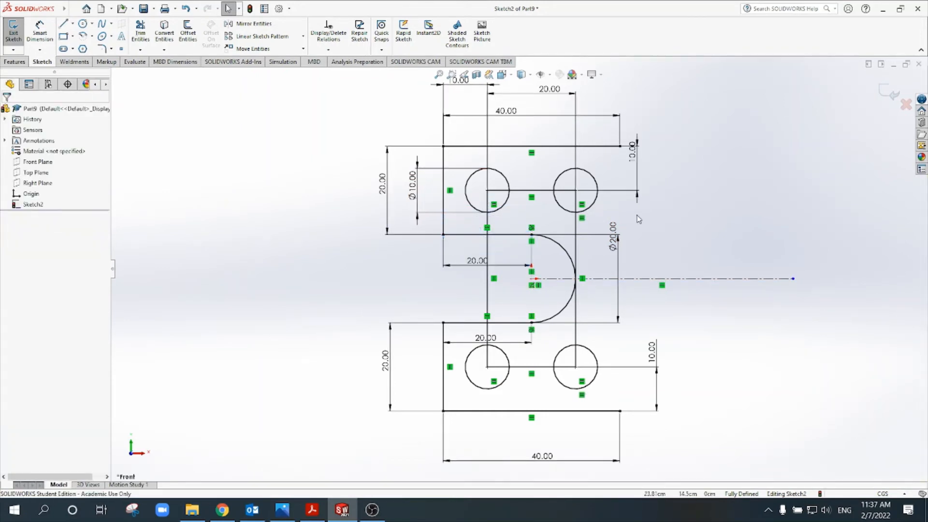
left_click(38, 31)
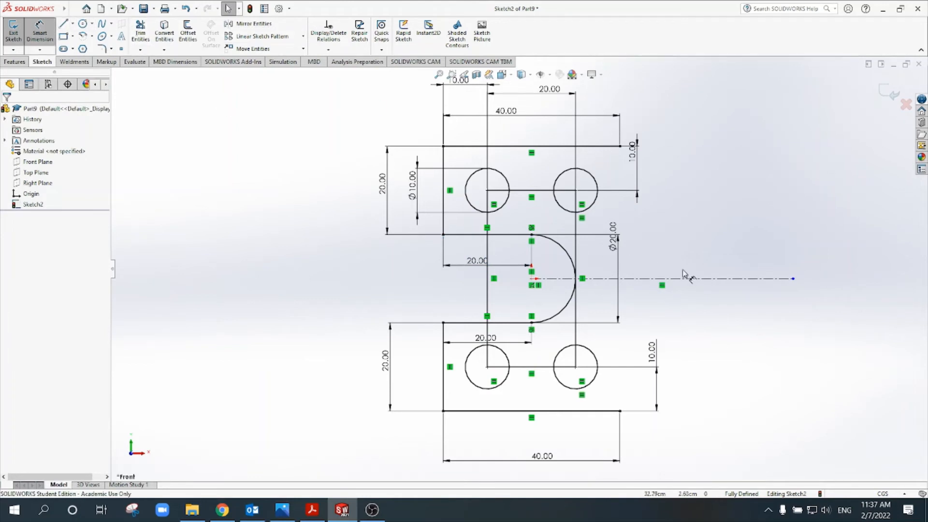
left_click(667, 278)
key("z")
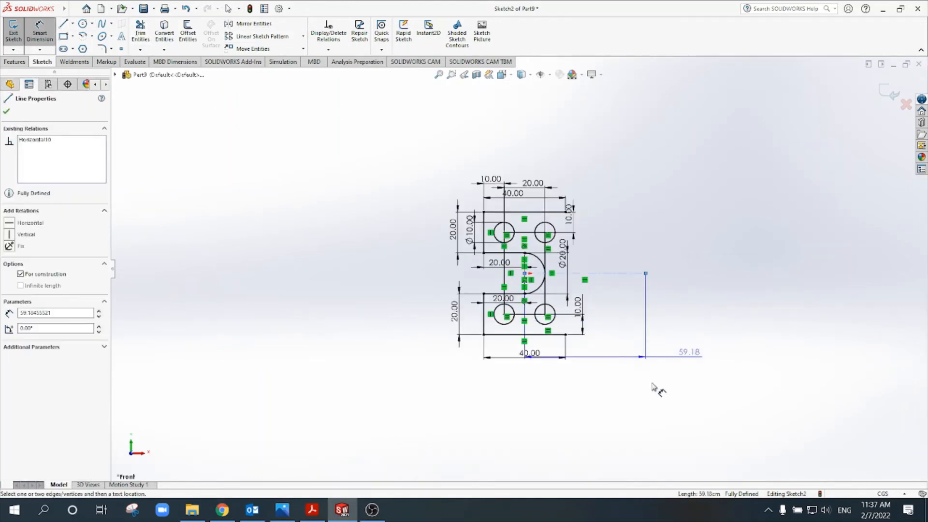
left_click(600, 394)
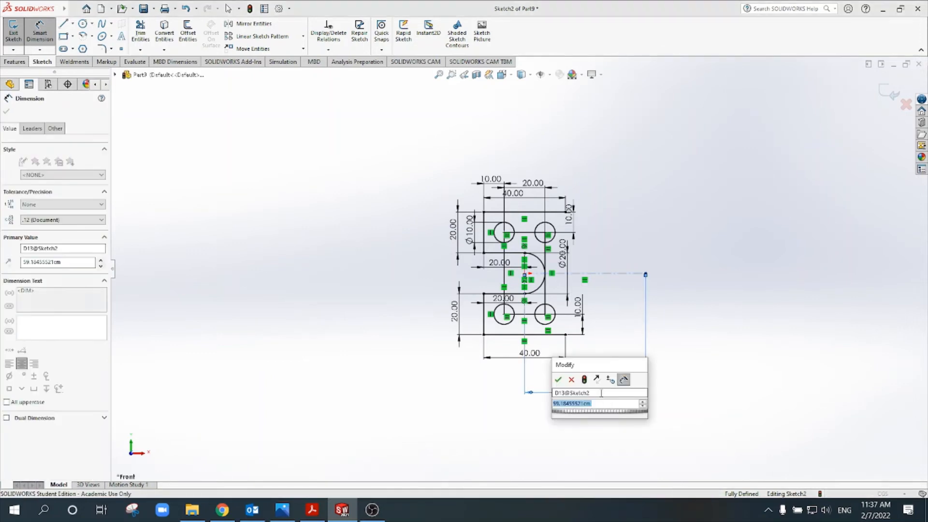
type("60")
key("Return")
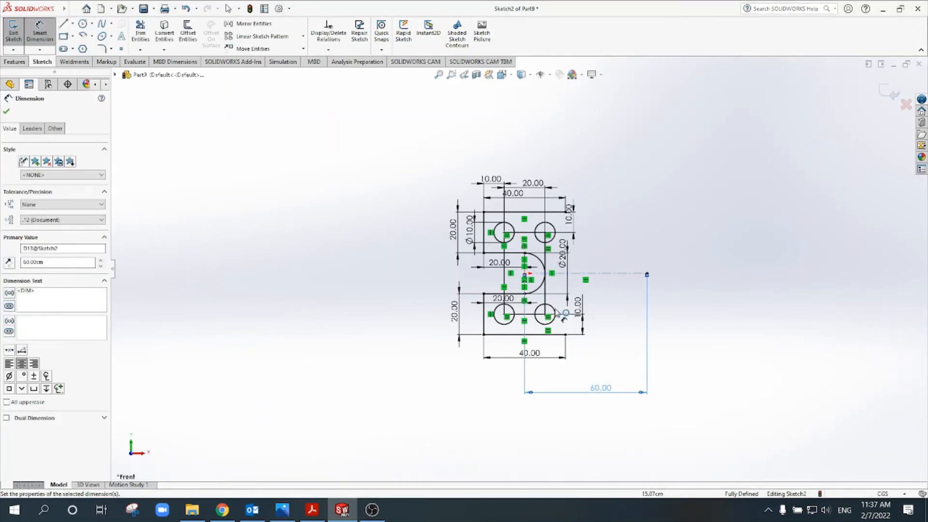
key("Escape")
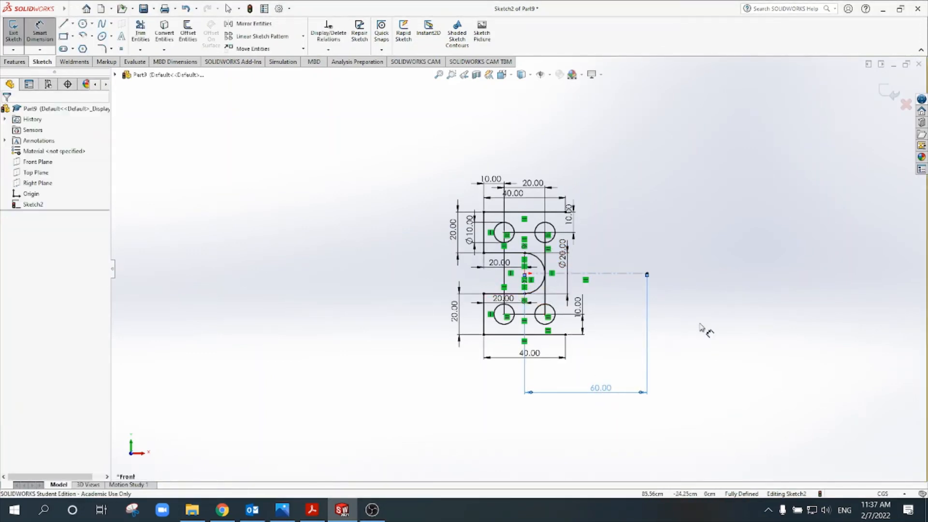
Sketch a circle about 20 cm in diameter centred on the far end of the centreline.
scroll(661, 286, "down", 3)
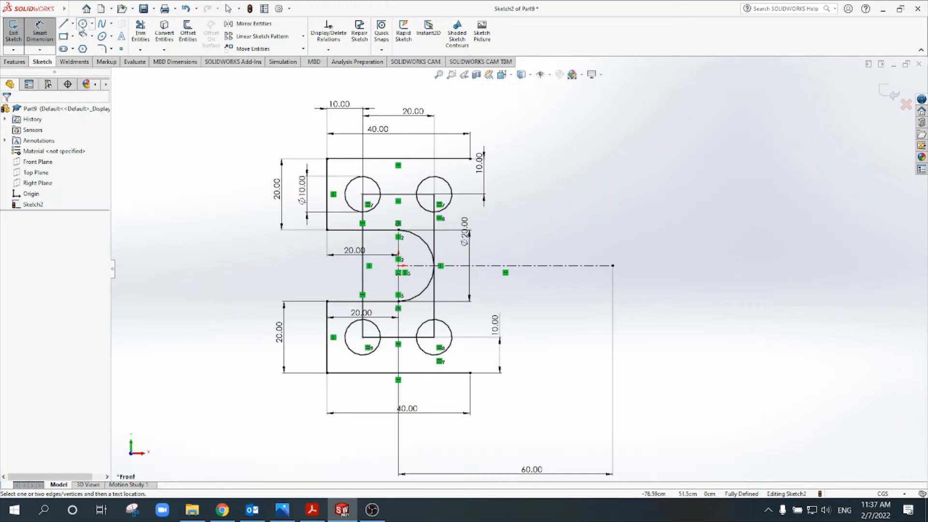
left_click(83, 24)
left_click(612, 265)
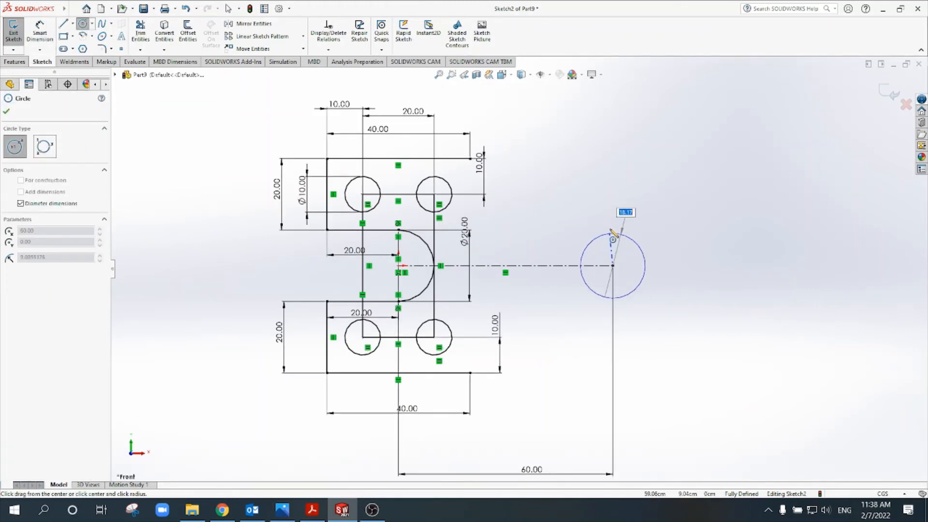
left_click(612, 235)
Check the end hole's size in the PDF's Figure 3 and dimension the circle at the centreline's end as 12 cm in diameter.
left_click(311, 510)
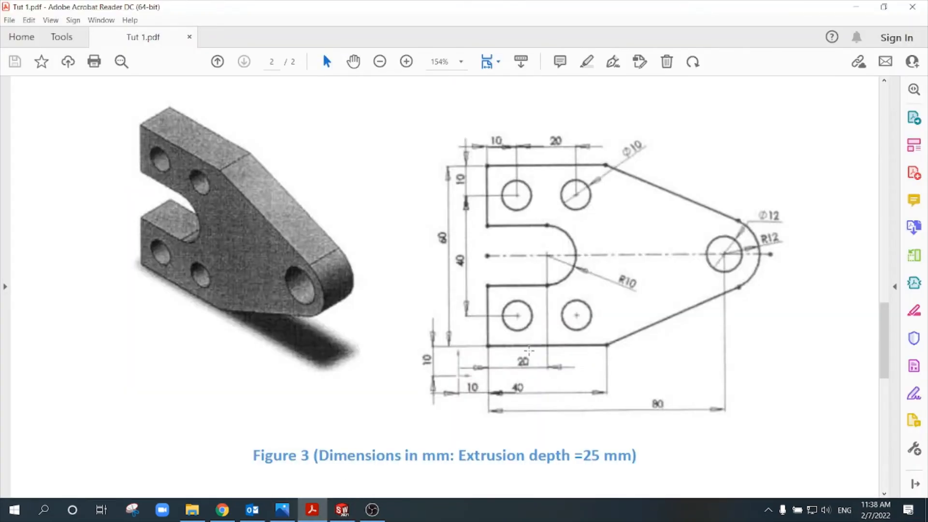
scroll(757, 252, "down", 5)
scroll(757, 252, "up", 5)
left_click(342, 509)
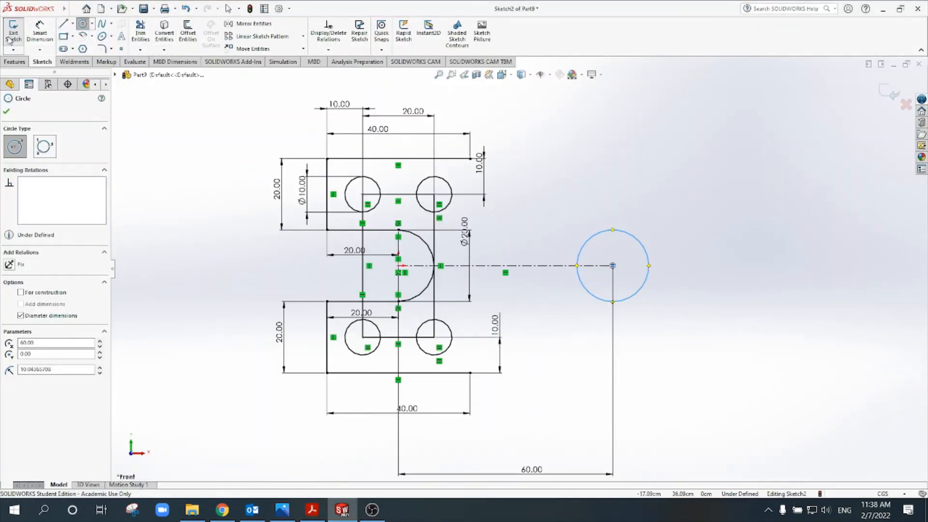
left_click(34, 34)
left_click(619, 231)
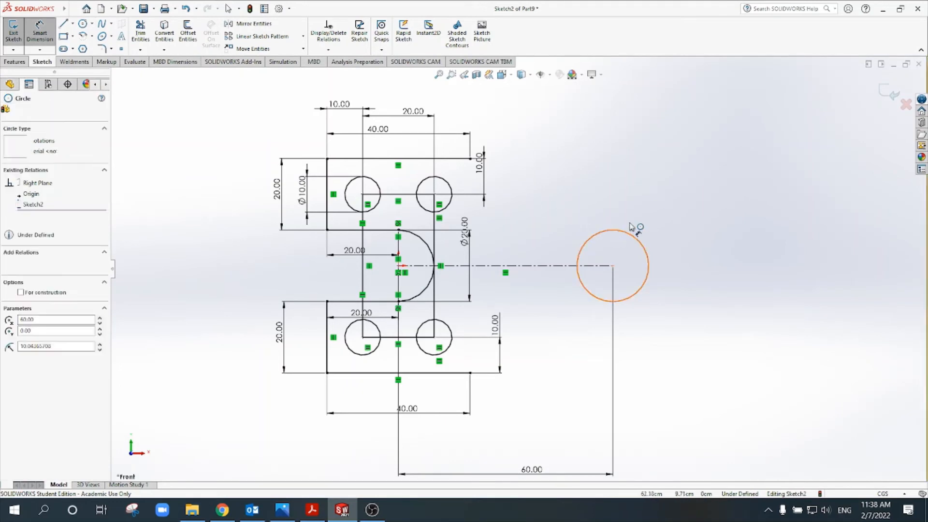
left_click(704, 214)
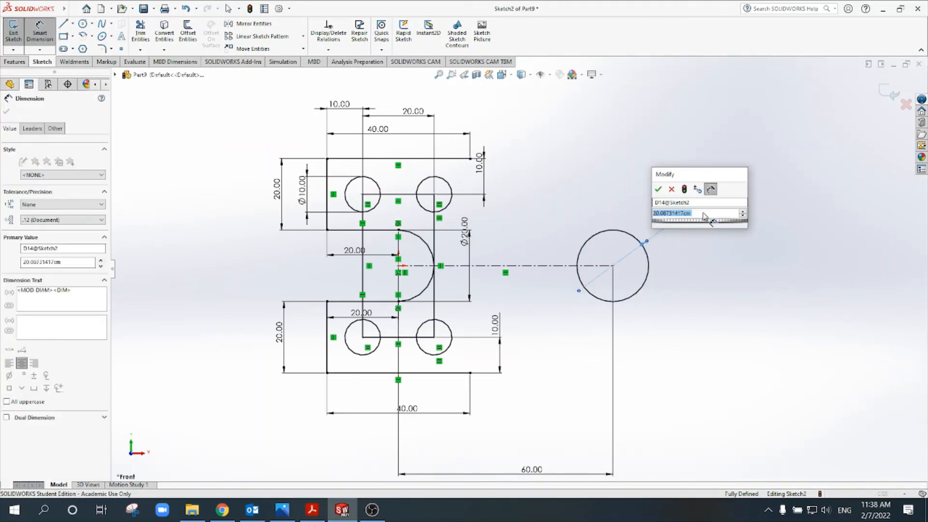
type("12")
key("Return")
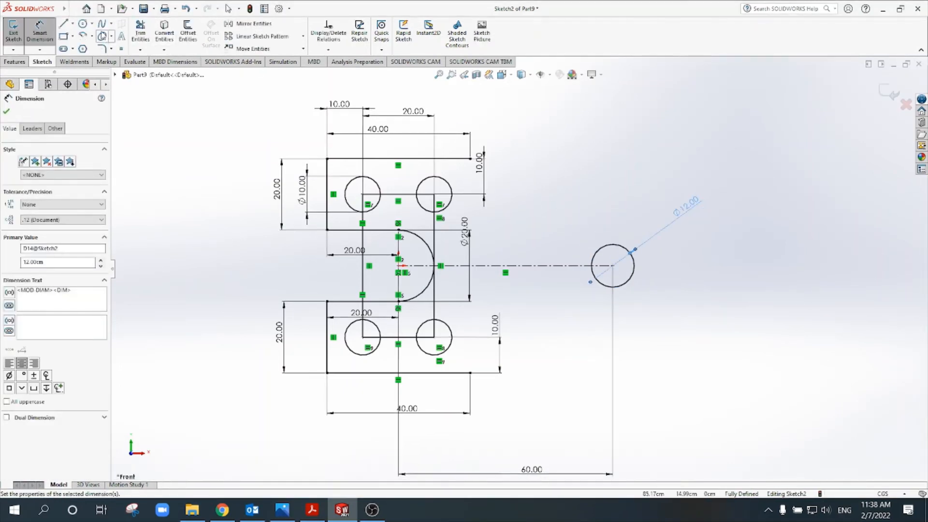
Sketch an outer circle about 25 cm in diameter concentric with the 12 cm hole circle.
left_click(83, 24)
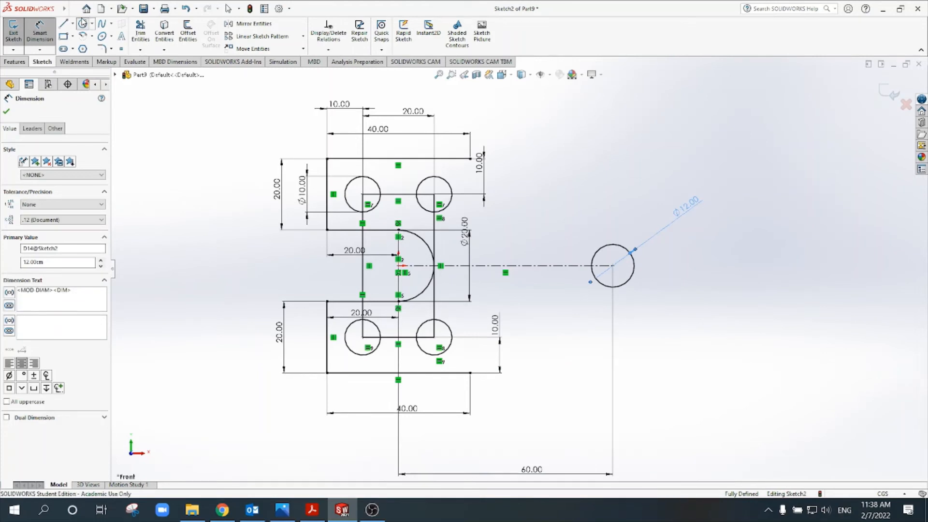
left_click(612, 266)
left_click(614, 221)
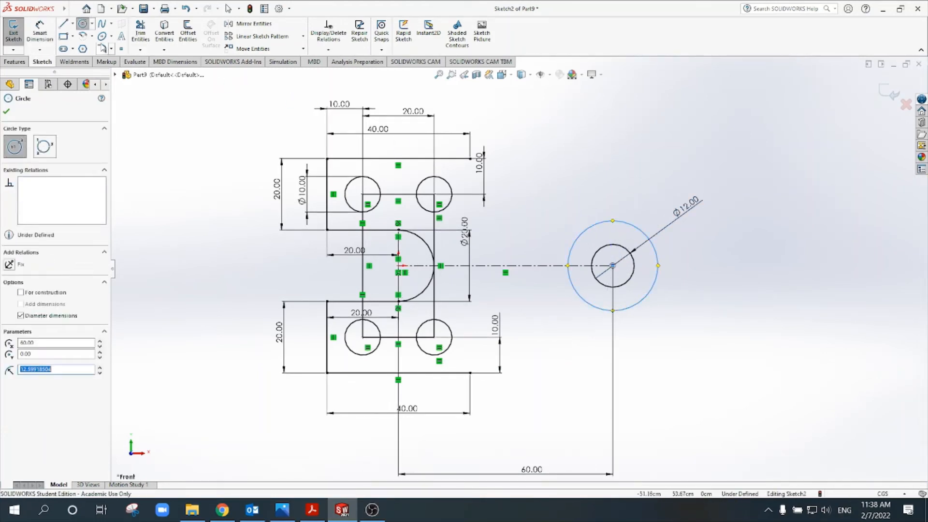
Dimension the outer circle around the 12 cm hole as 24 cm in diameter.
left_click(42, 33)
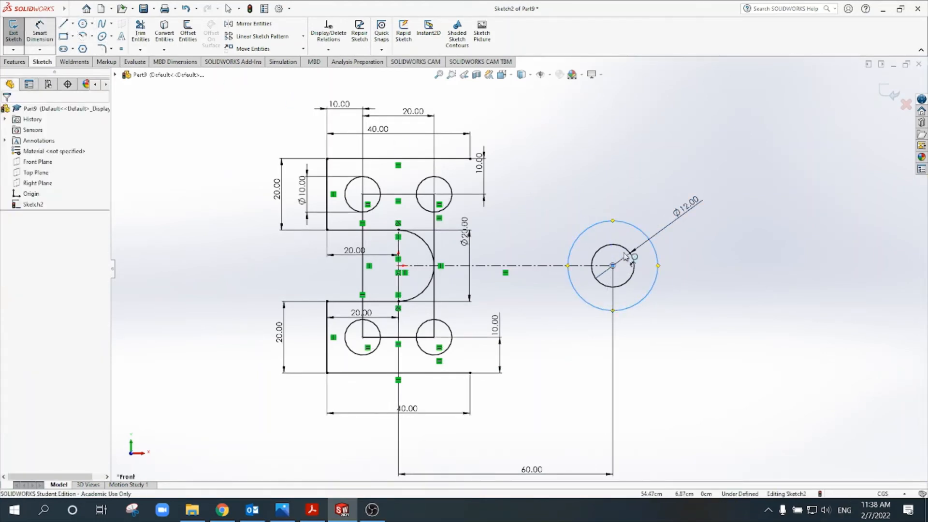
left_click(658, 288)
left_click(695, 307)
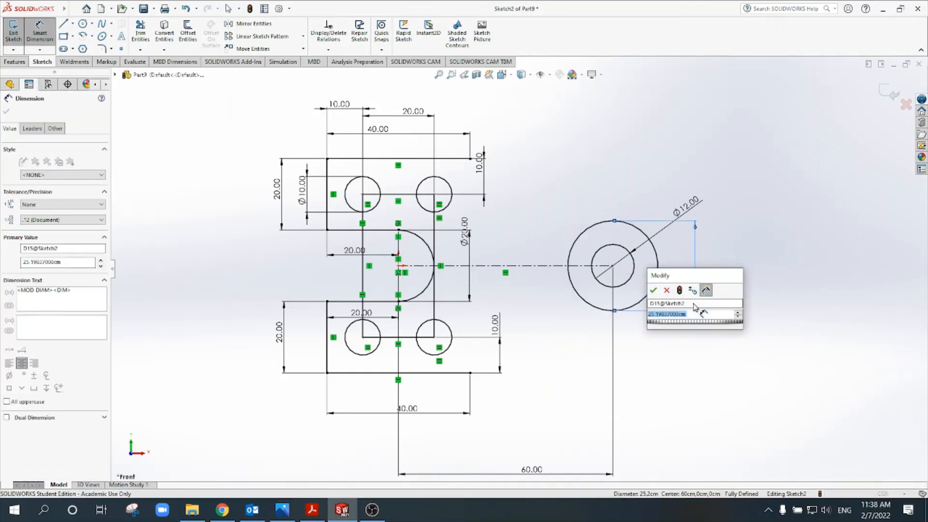
type("24")
key("Return")
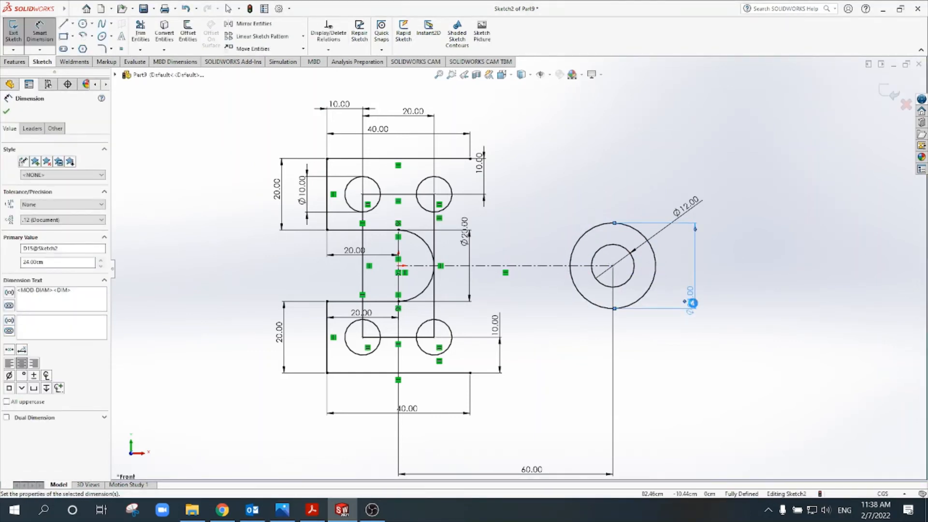
key("Escape")
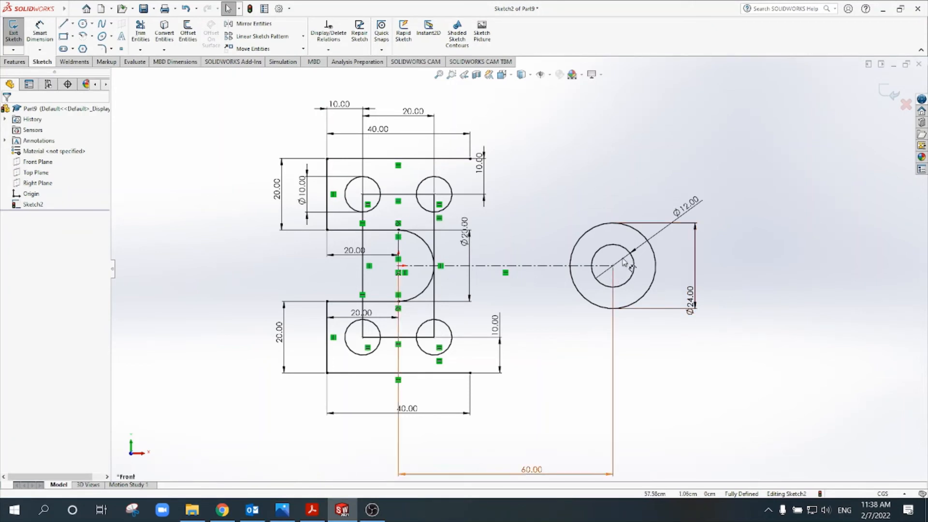
Check the PDF's Figure 3 and sketch a line about 60 cm long from the upper edge's free end, tangent to the outer circle.
left_click(323, 512)
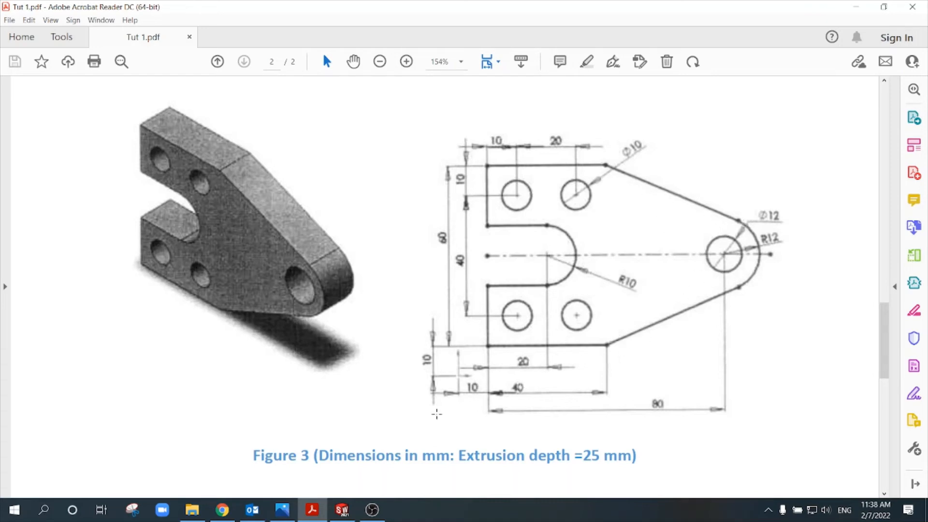
left_click(342, 510)
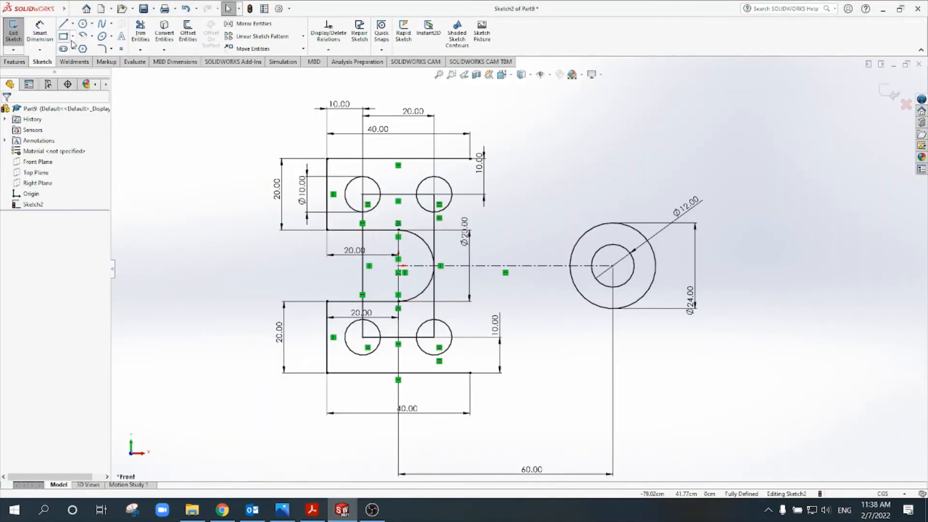
left_click(65, 24)
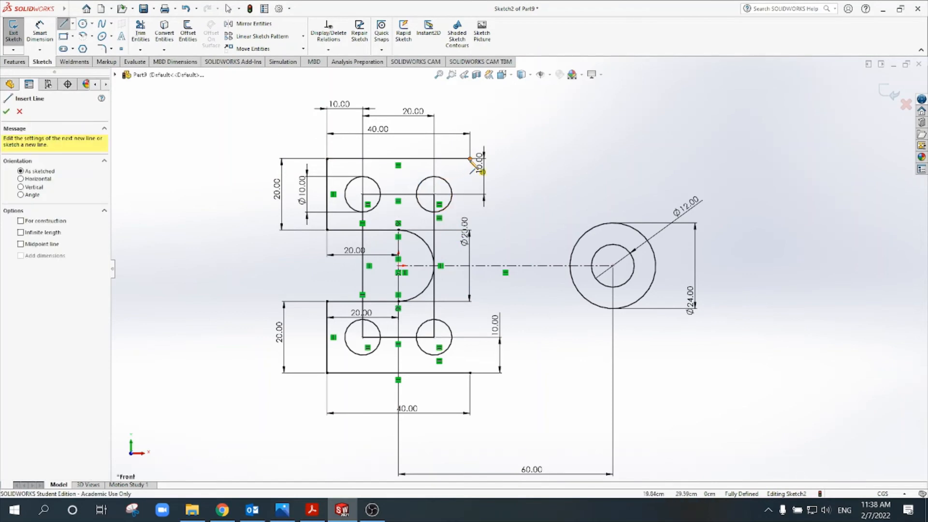
left_click(470, 158)
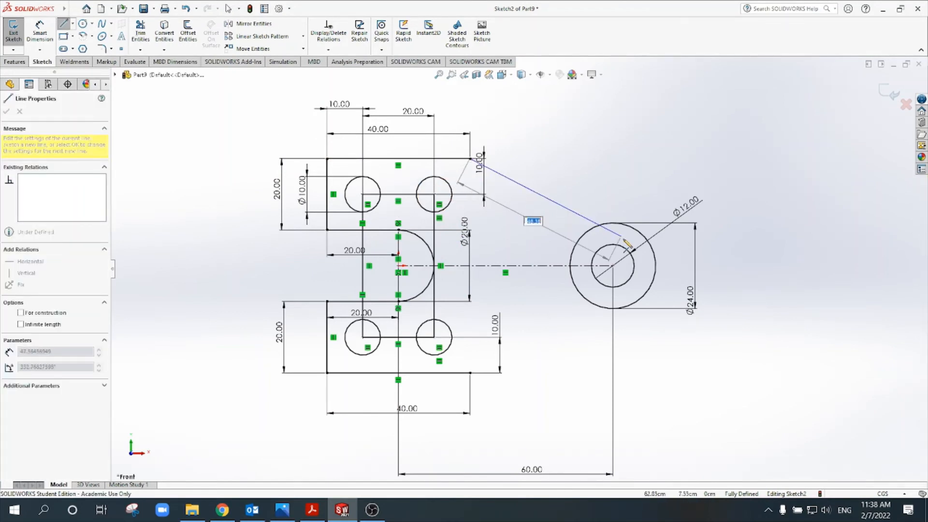
scroll(623, 240, "down", 5)
scroll(580, 241, "up", 2)
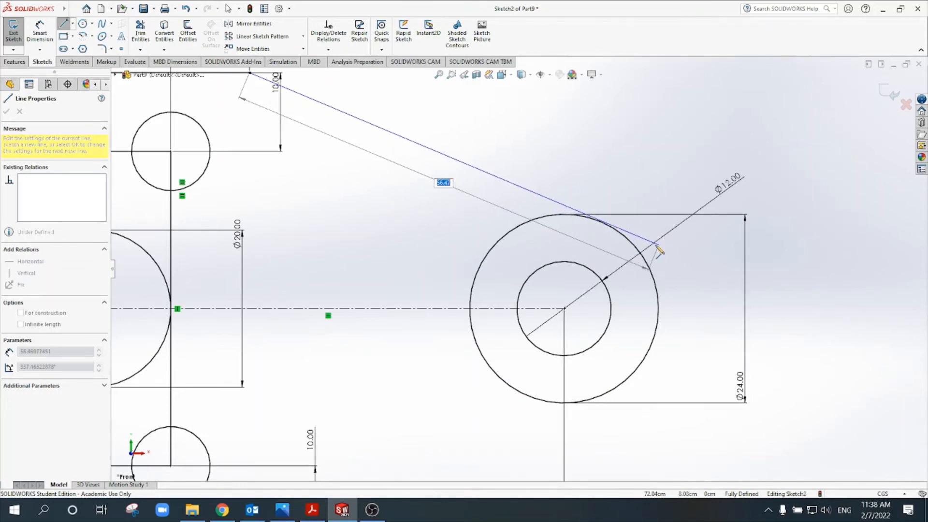
scroll(666, 250, "down", 2)
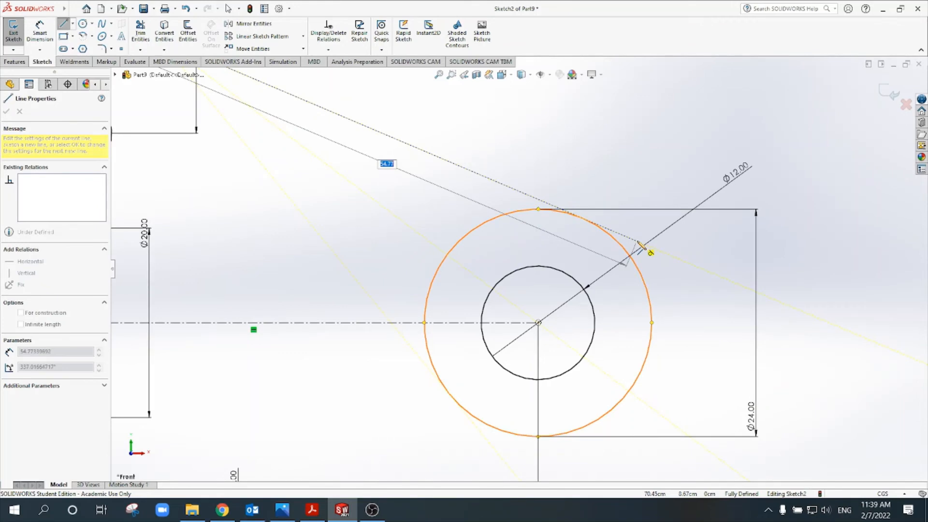
left_click(687, 263)
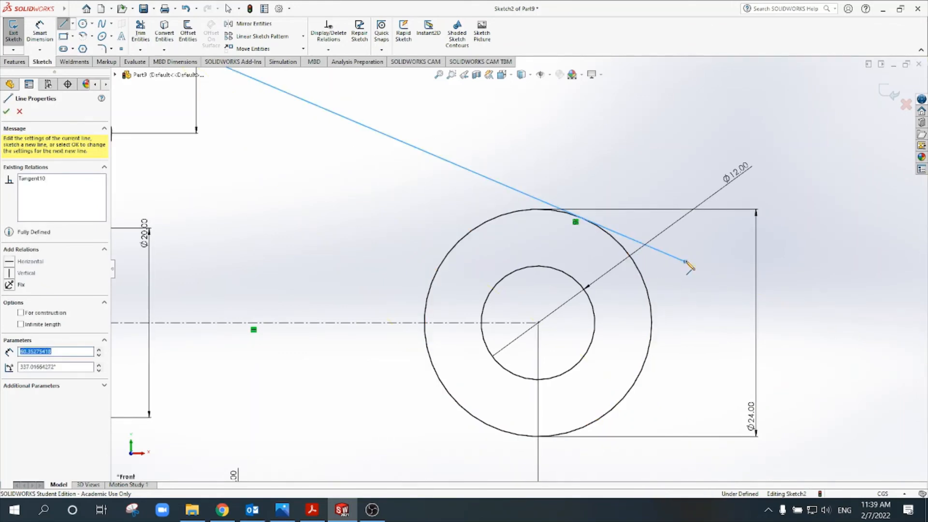
key("Escape")
Stretch the upper tangent line's free end farther past the outer circle and trim the overhang back to the tangent point.
scroll(773, 284, "up", 2)
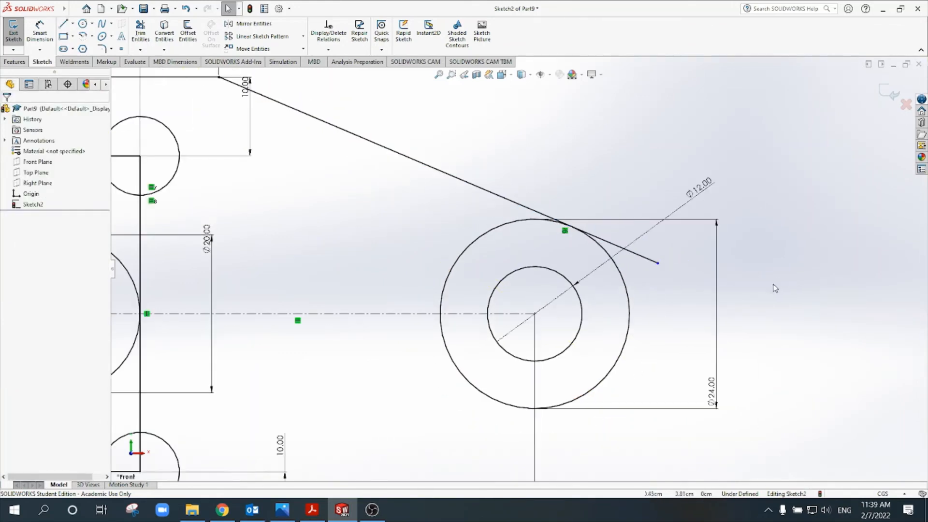
scroll(309, 182, "up", 1)
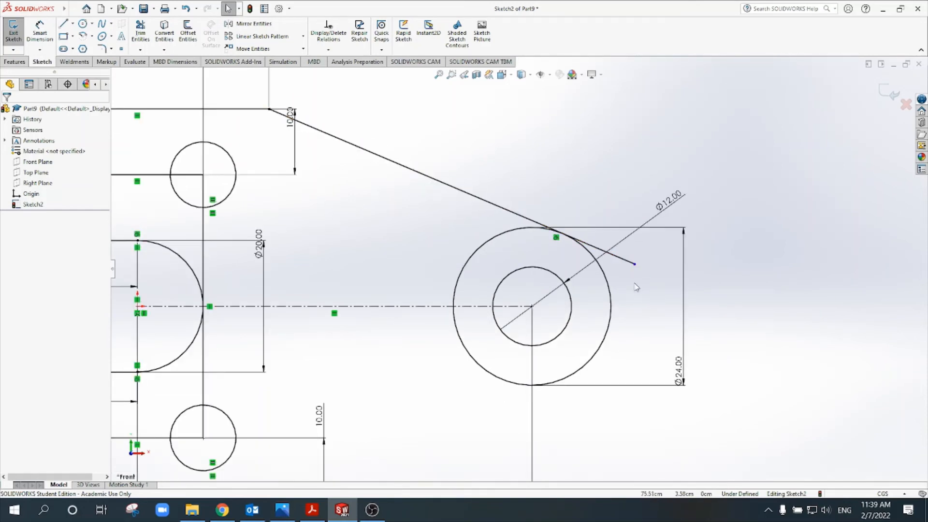
scroll(636, 286, "down", 2)
scroll(613, 280, "up", 2)
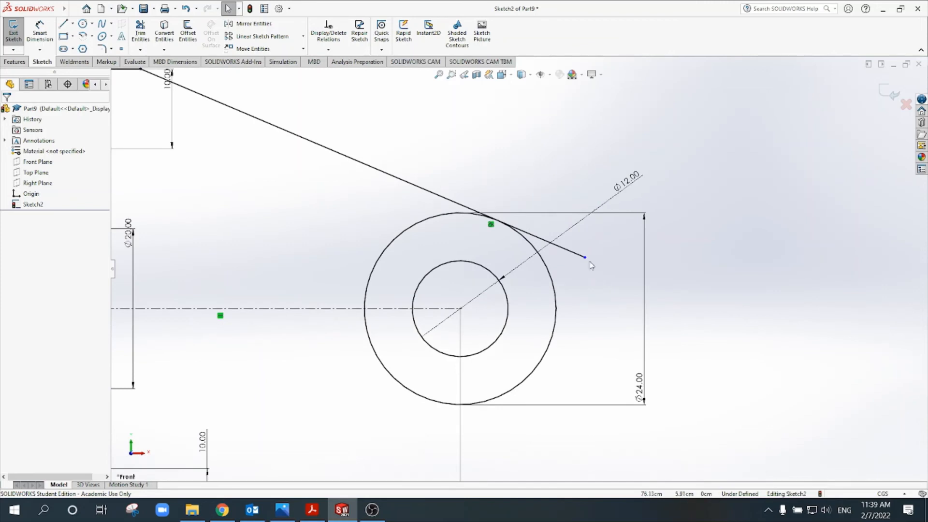
left_click_drag(586, 259, 708, 309)
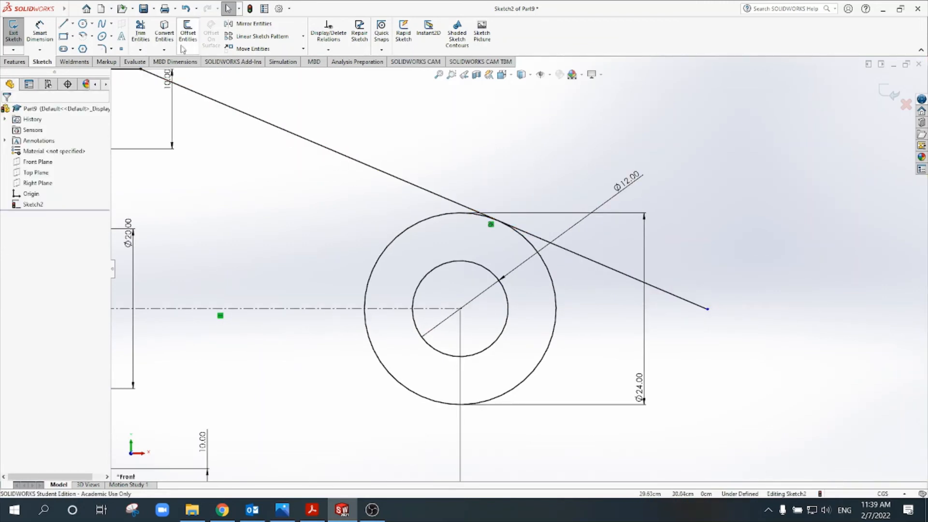
left_click(140, 33)
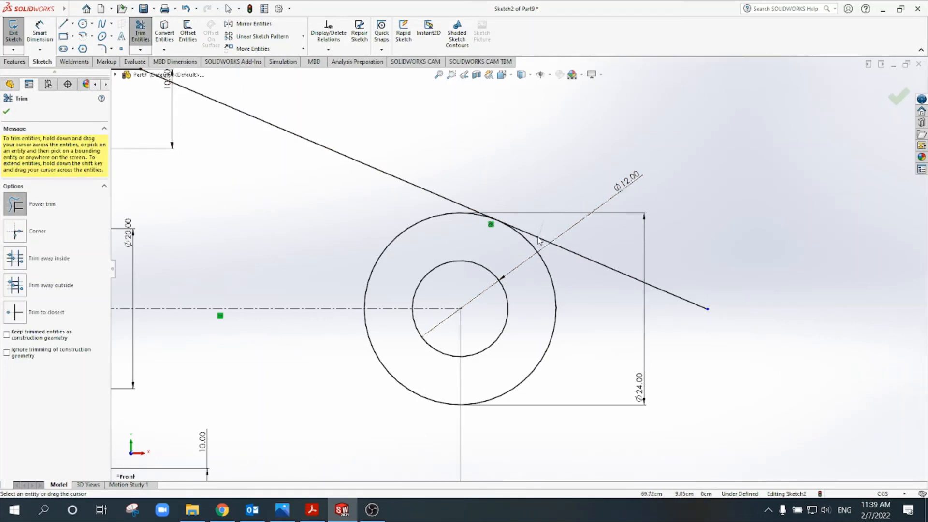
left_click_drag(539, 241, 541, 244)
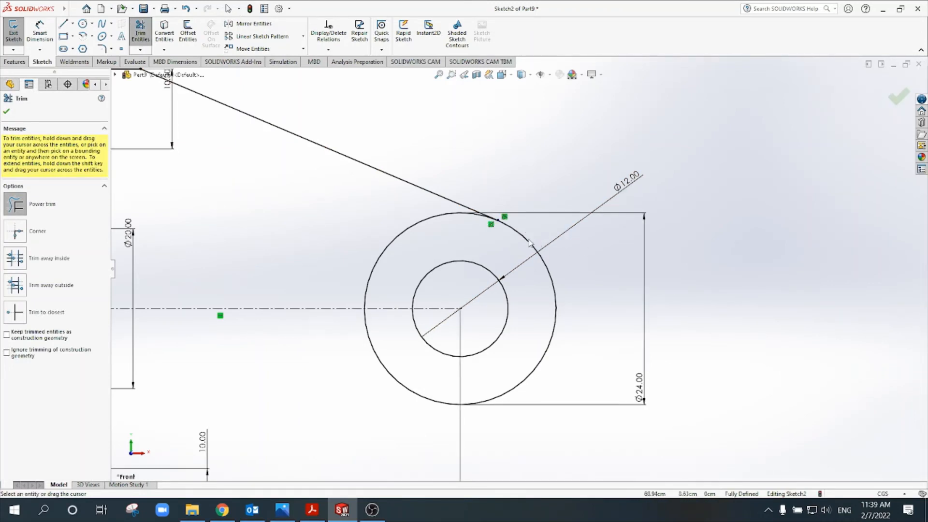
Examine the junction between the trimmed upper line and the outer circle up close, and check the whole profile.
scroll(530, 244, "down", 10)
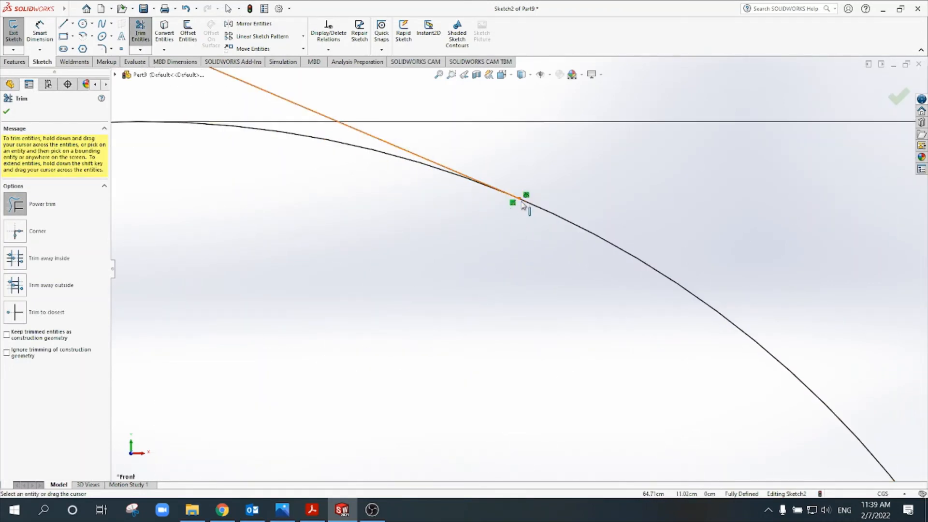
scroll(522, 208, "down", 3)
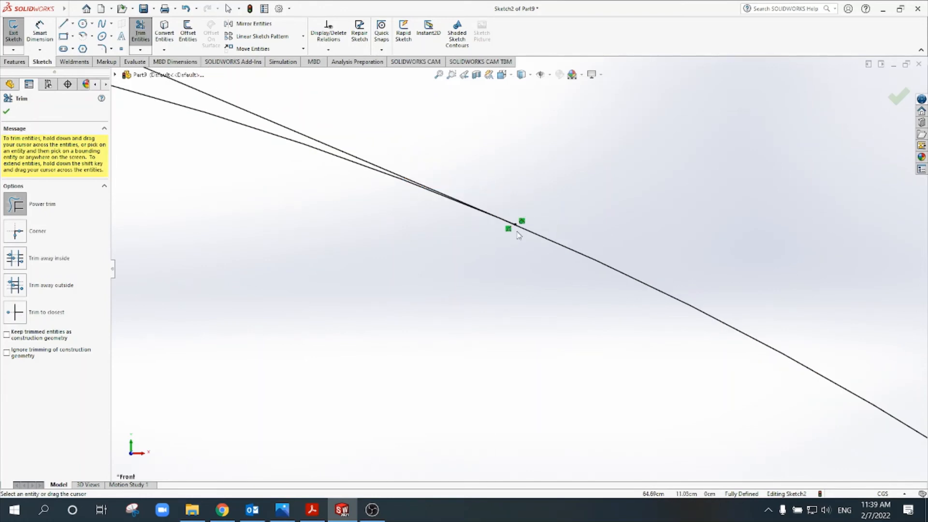
scroll(523, 241, "up", 8)
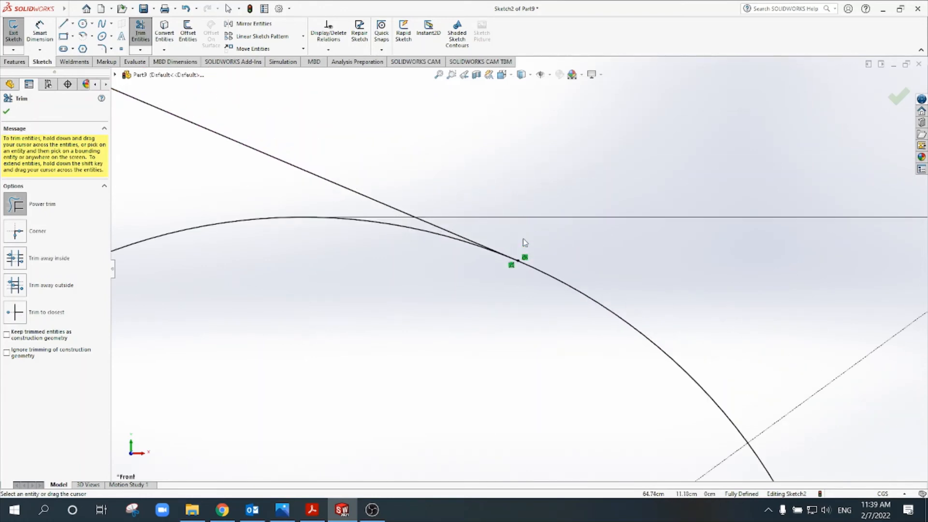
scroll(506, 298, "up", 5)
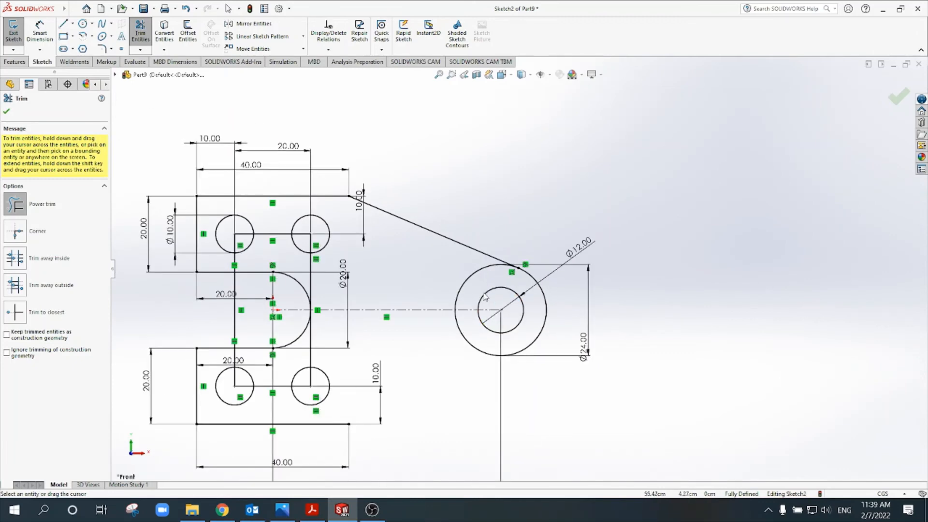
scroll(527, 290, "down", 2)
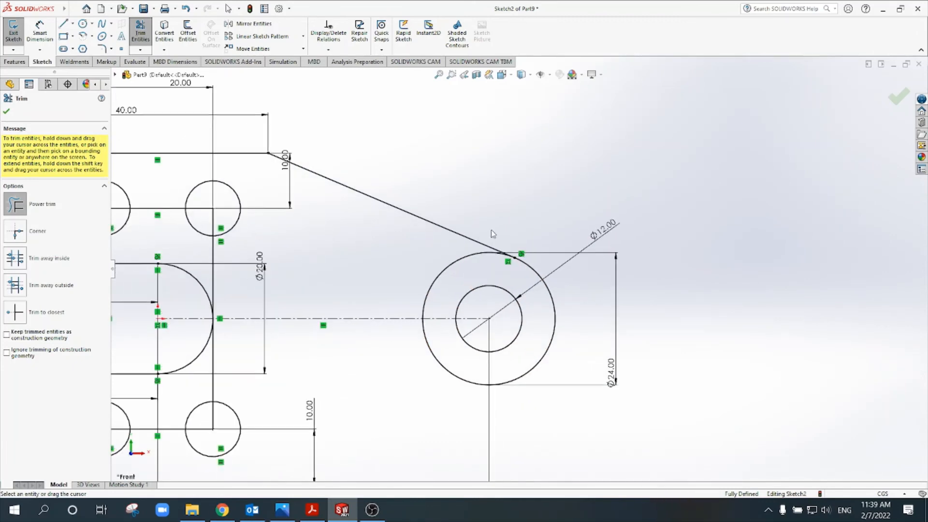
scroll(490, 364, "up", 6)
scroll(490, 365, "down", 1)
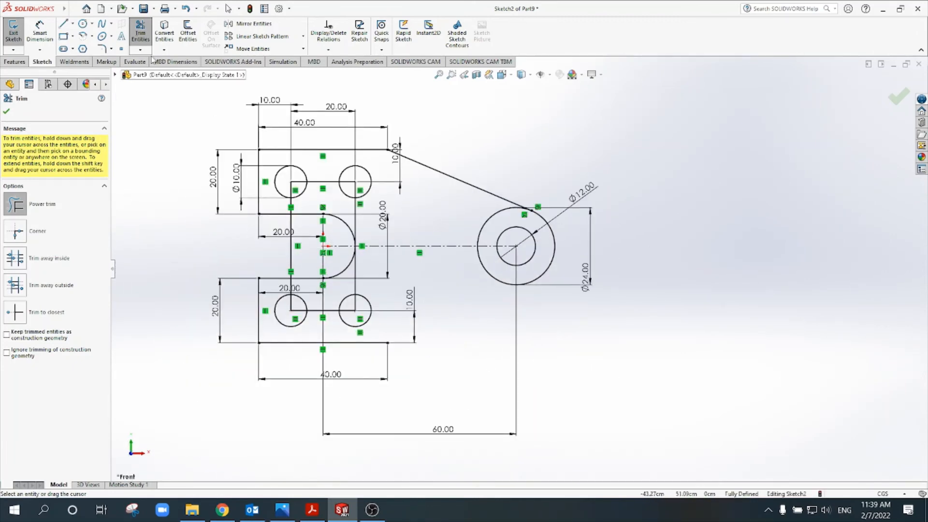
Sketch a sloping line from the lower edge's free end, passing below the outer circle and ending beyond it.
left_click(65, 26)
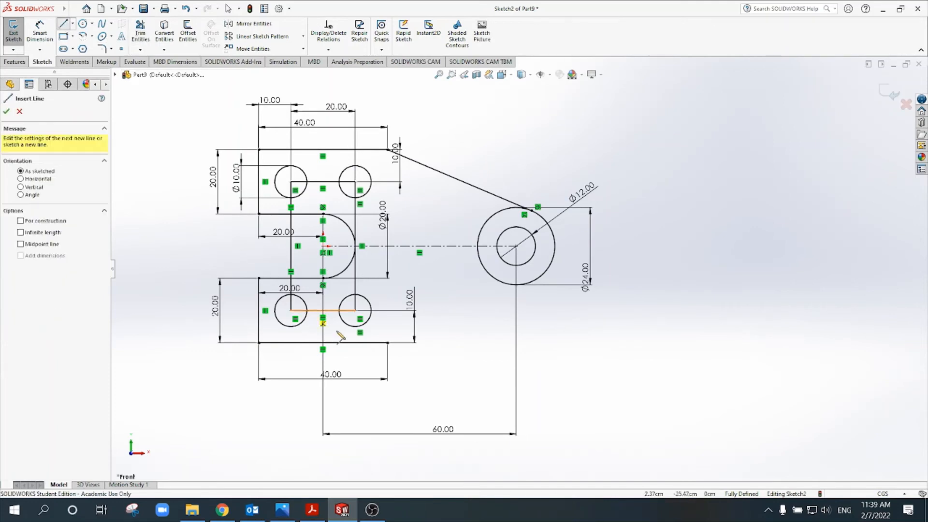
left_click(388, 342)
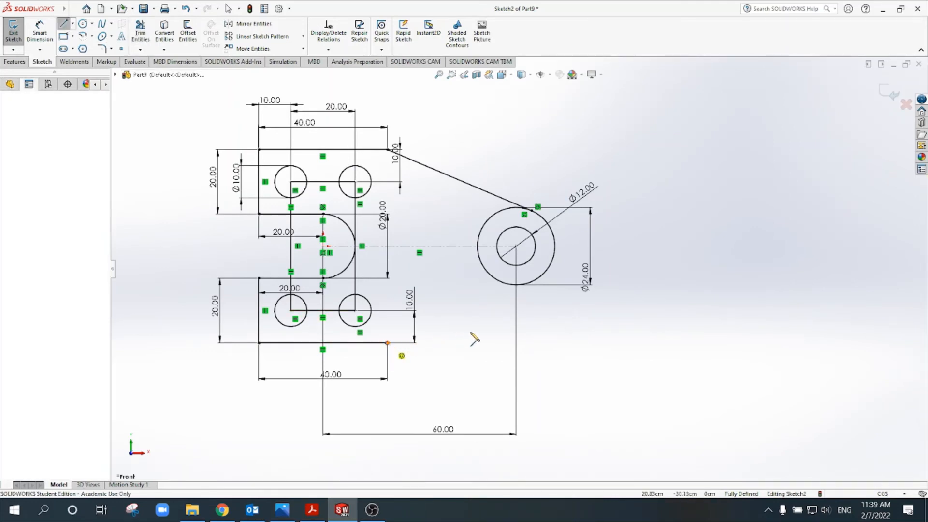
left_click(646, 286)
key("Escape")
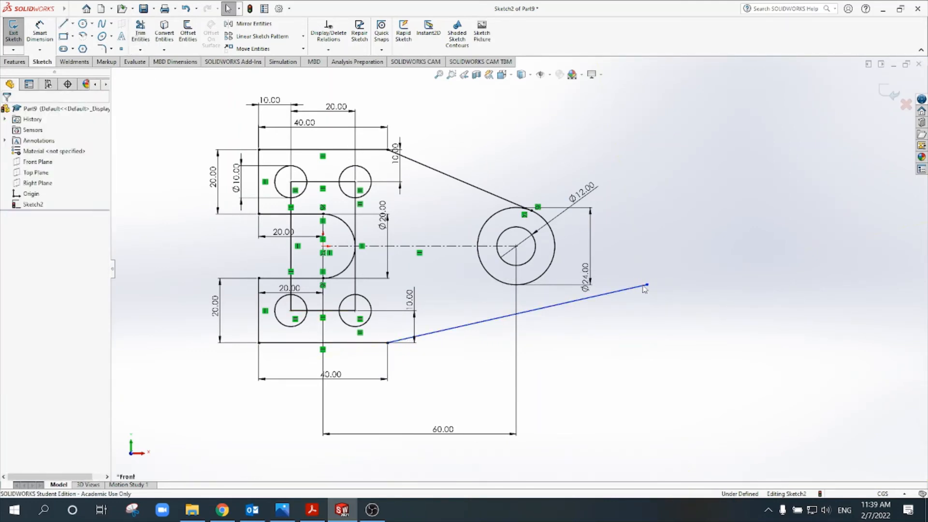
Add a tangent relation between the 24 cm outer circle and the lower sloping line.
left_click(547, 271)
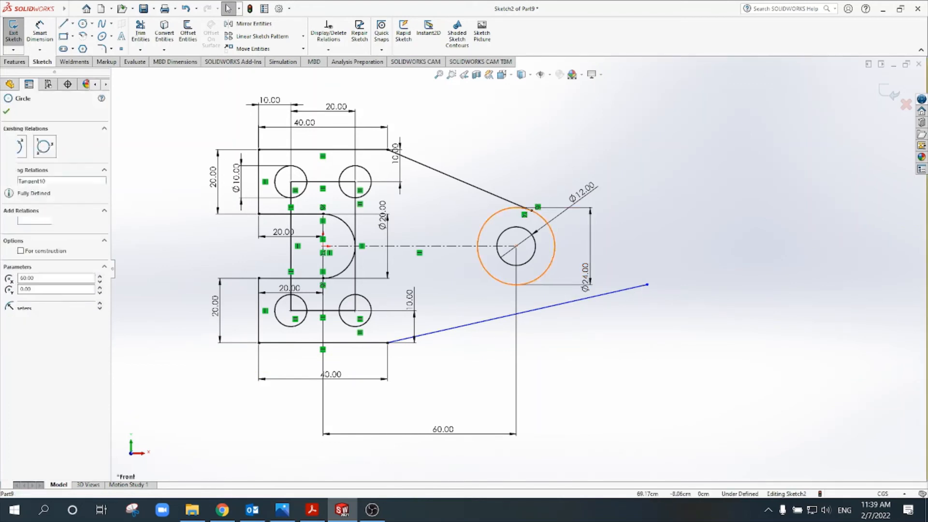
left_click(546, 308, "ctrl")
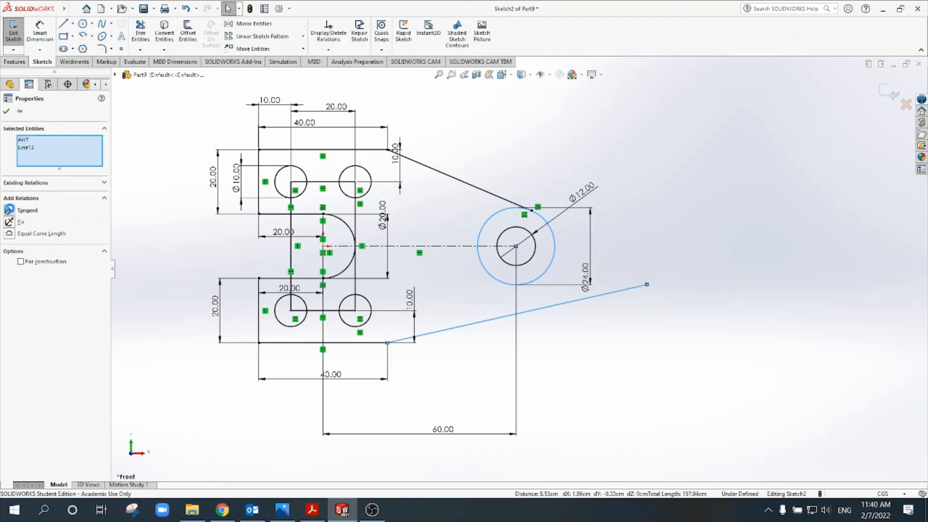
left_click(9, 210)
left_click(8, 113)
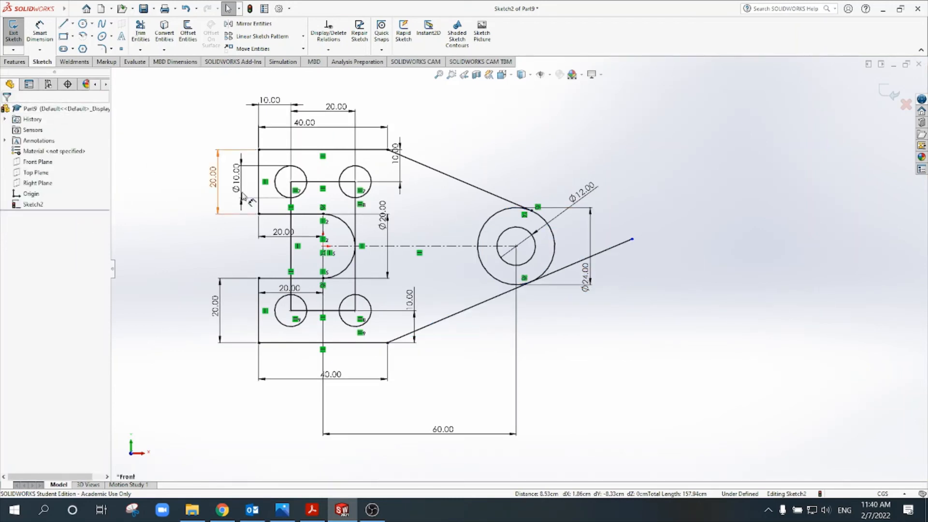
Trim the lower sloping line's overhang back to its tangent point on the outer circle.
scroll(591, 275, "down", 1)
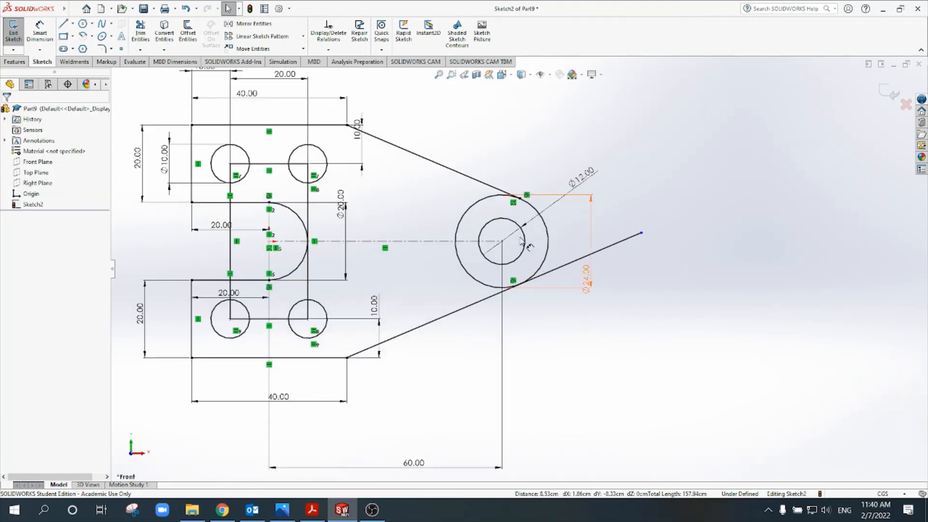
scroll(310, 121, "down", 1)
left_click(141, 33)
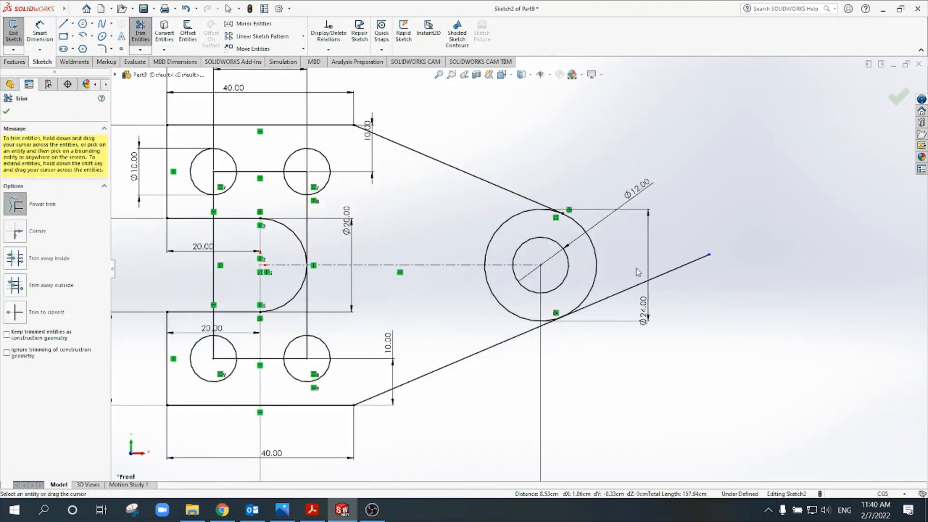
left_click_drag(637, 272, 609, 310)
scroll(582, 344, "up", 3)
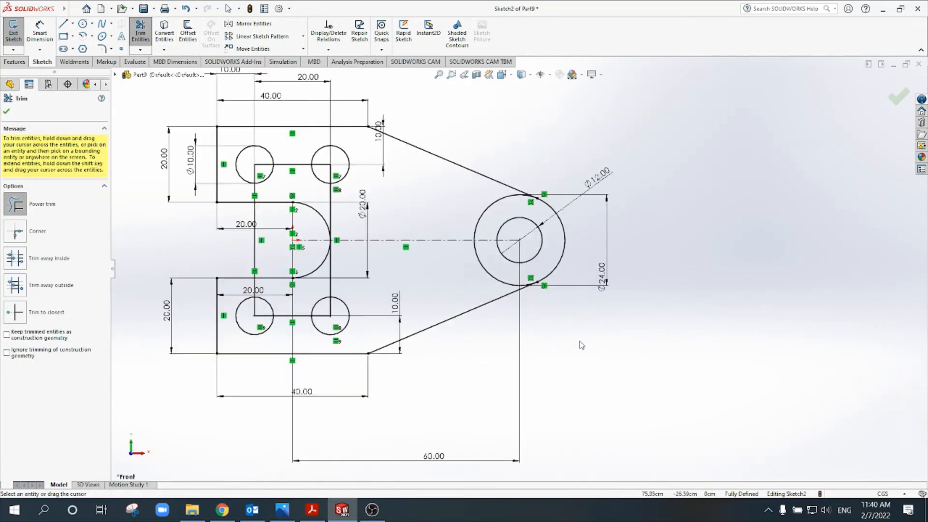
scroll(417, 239, "down", 2)
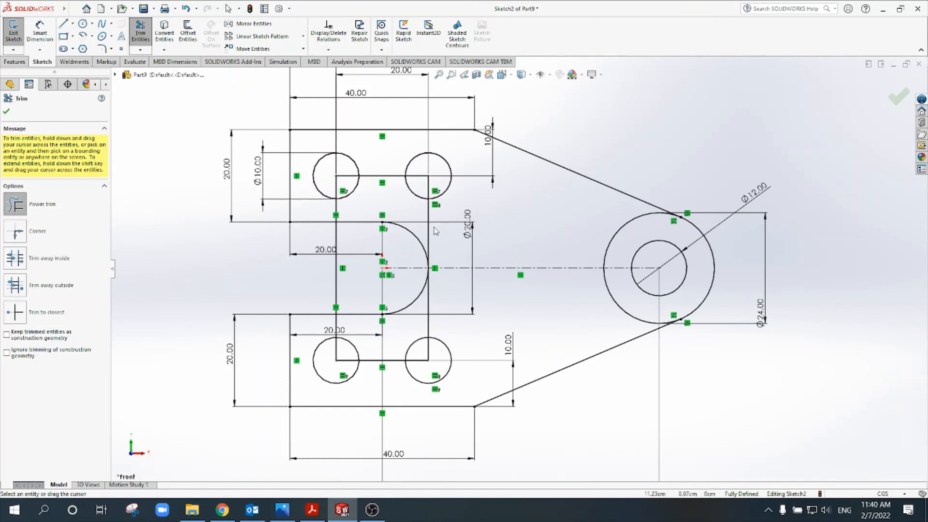
left_click(380, 180)
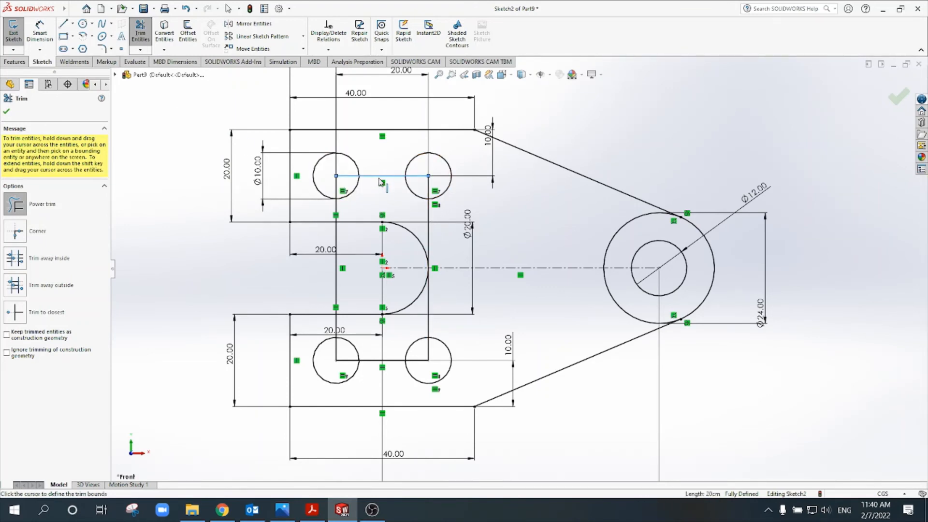
left_click(428, 215)
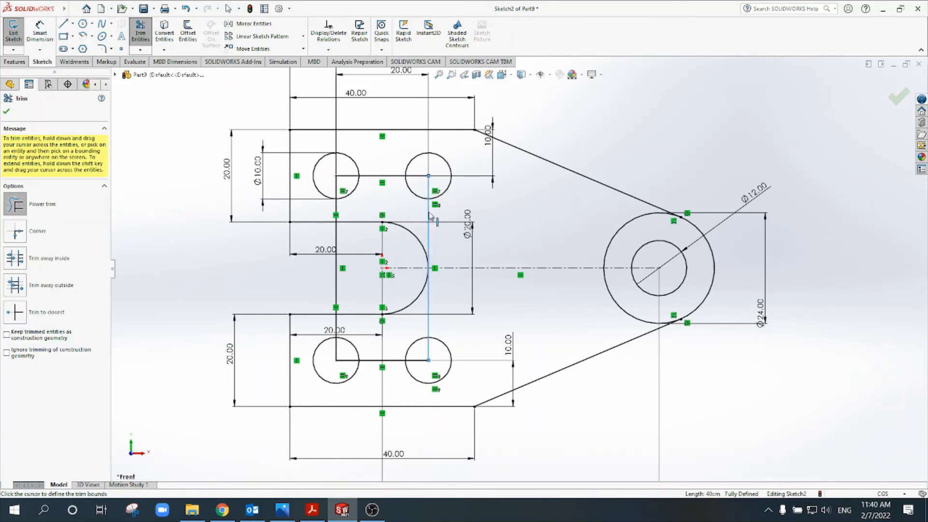
left_click(430, 217)
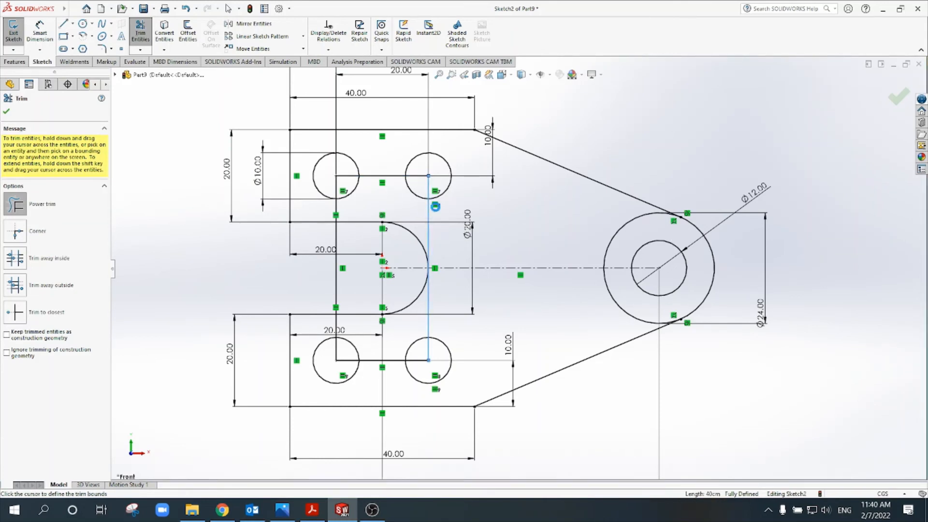
left_click(6, 112)
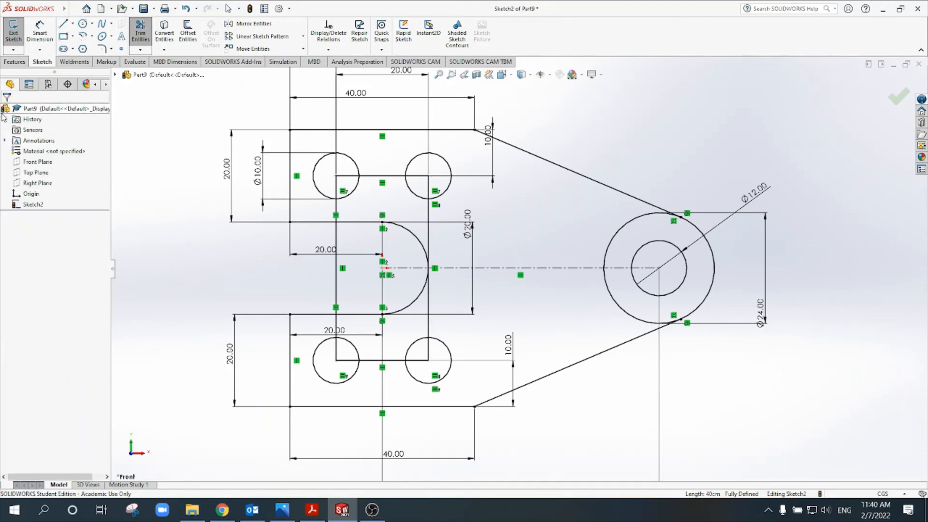
Delete the four rectangle lines connecting the centres of the four 10 cm holes, accepting the loss of their dimensions.
left_click(429, 215)
key("Delete")
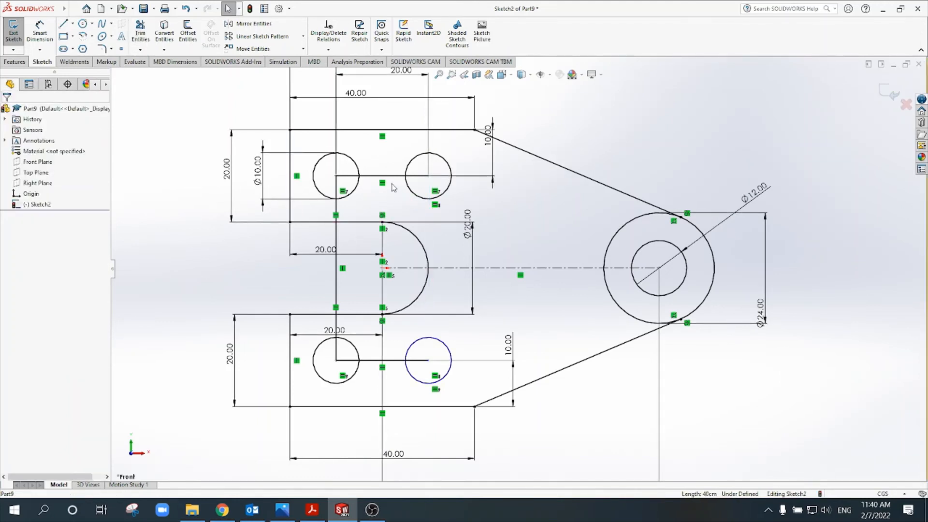
left_click(393, 177)
key("Delete")
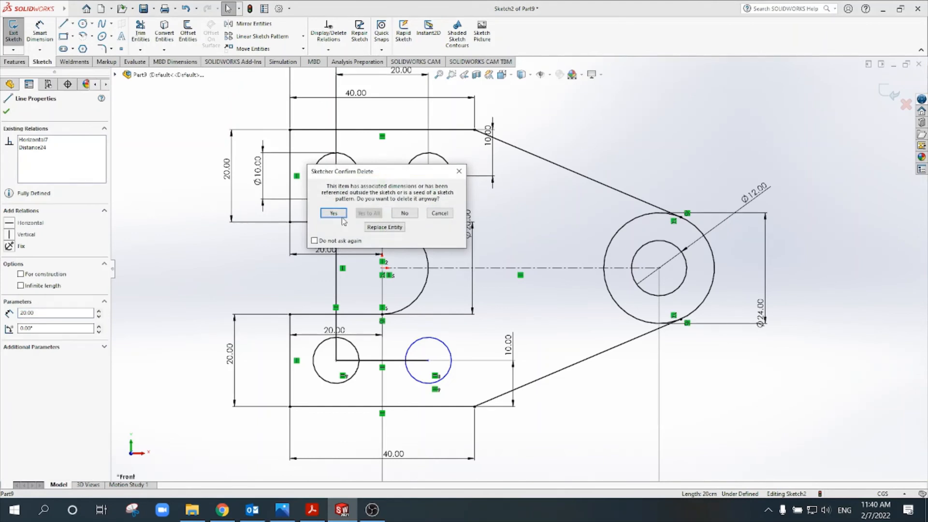
left_click(333, 213)
left_click(337, 338)
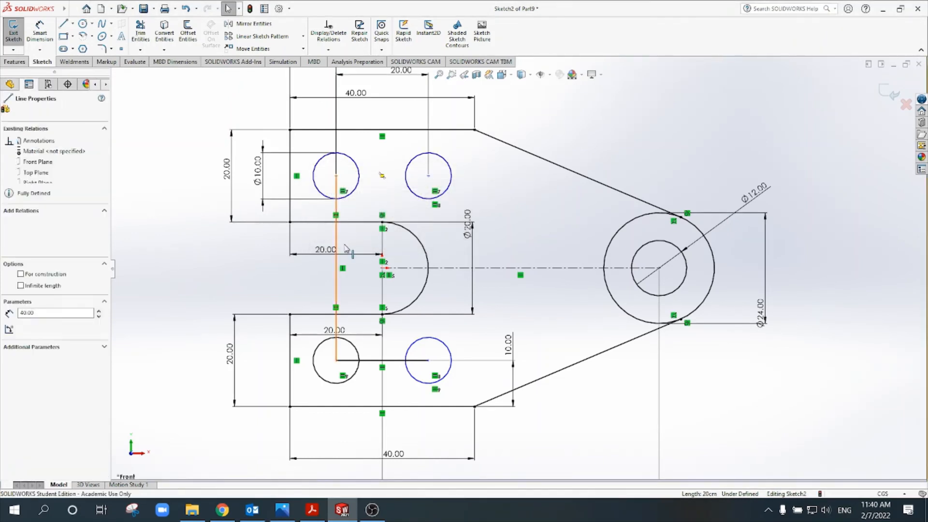
key("Delete")
left_click(334, 213)
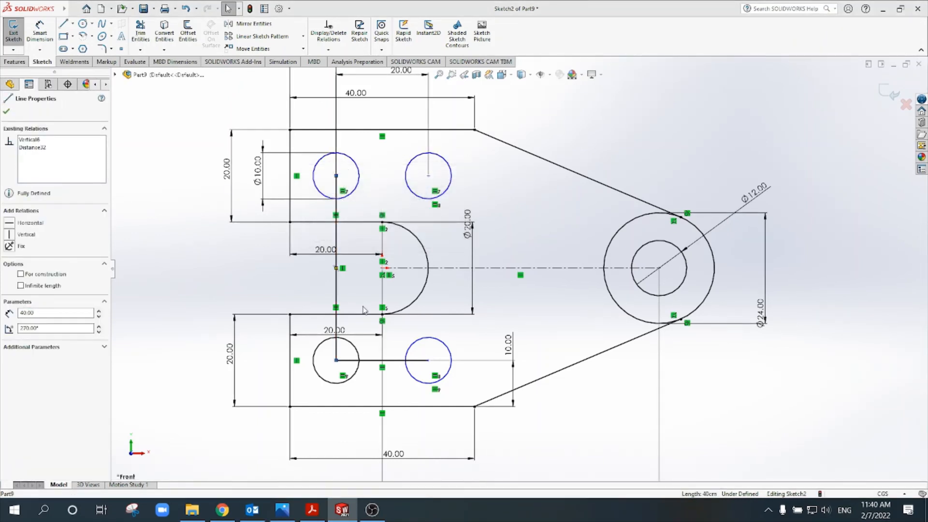
left_click(376, 360)
key("Delete")
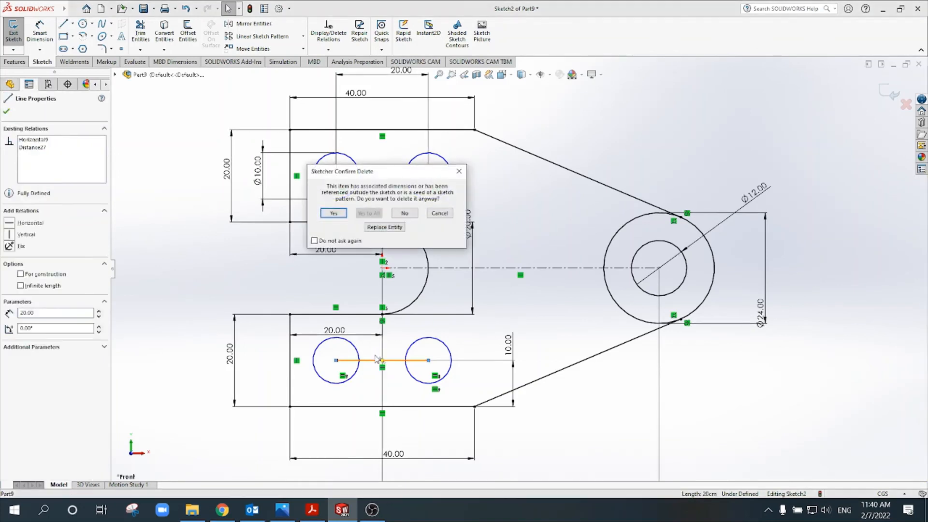
left_click(333, 213)
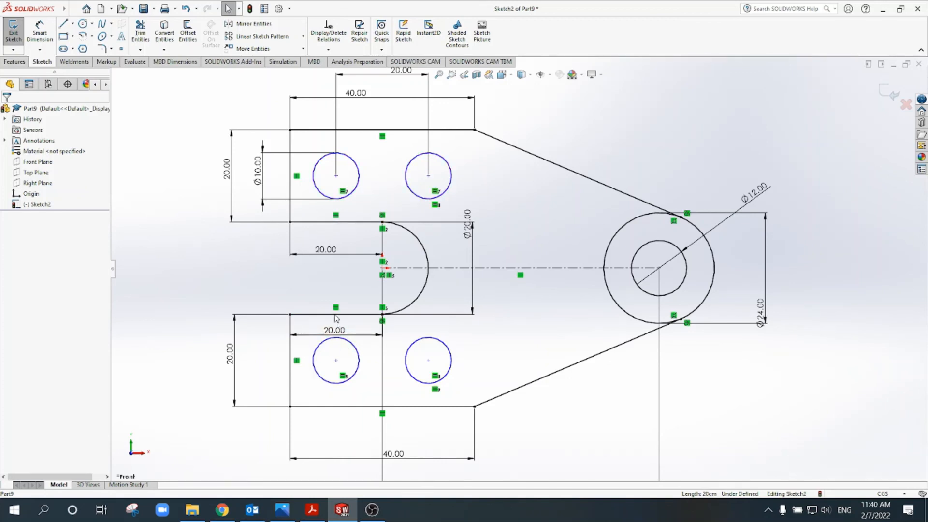
Try moving the centre of the upper hole nearest the rounded end sideways by about 9 cm, and undo the move.
key("z")
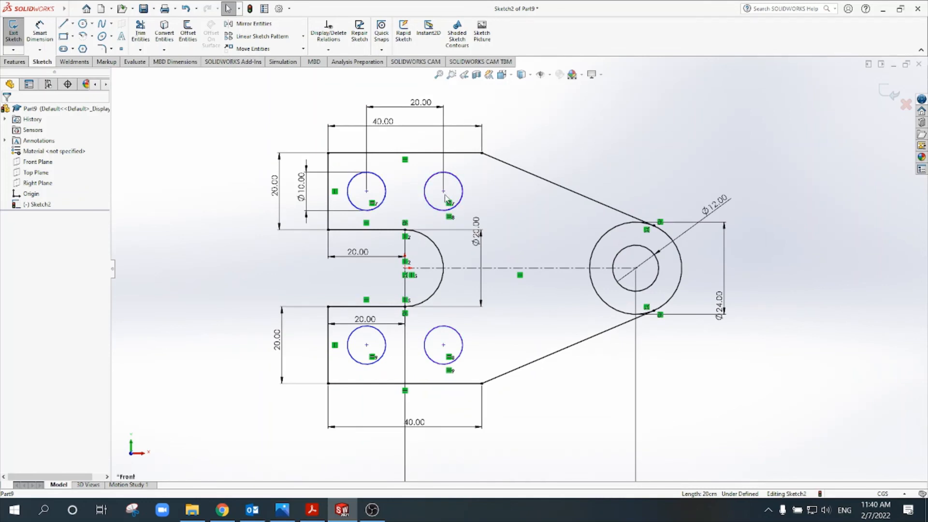
left_click_drag(443, 190, 478, 192)
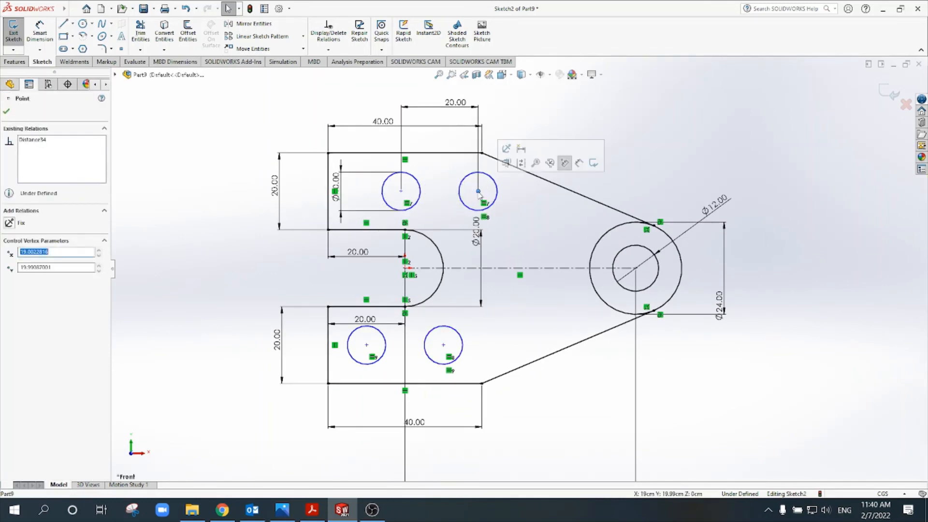
key("ctrl+z")
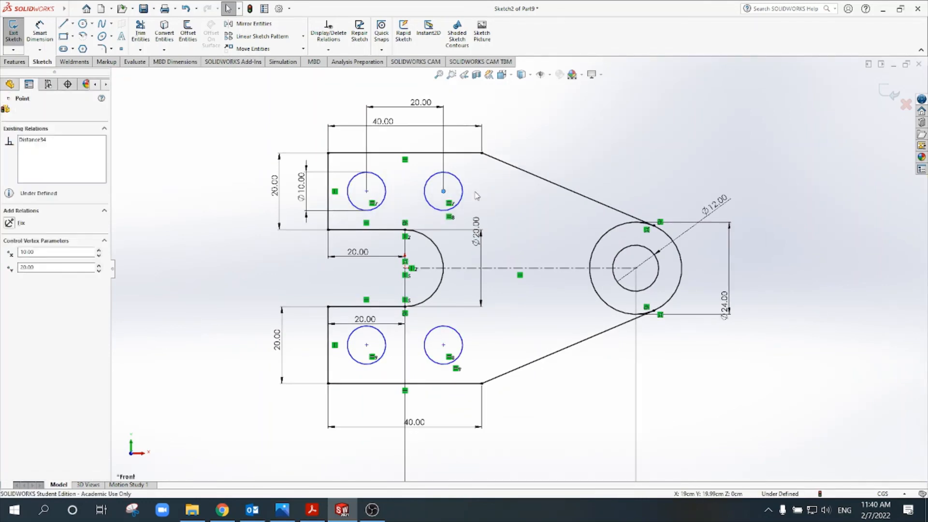
left_click(633, 148)
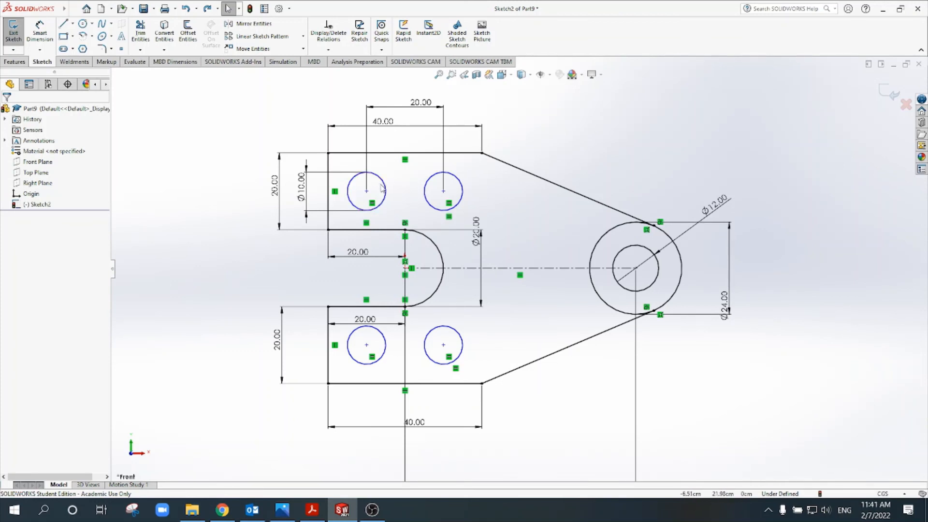
Try a Fix relation on the upper hole nearest the rounded end, and undo it.
left_click(461, 191)
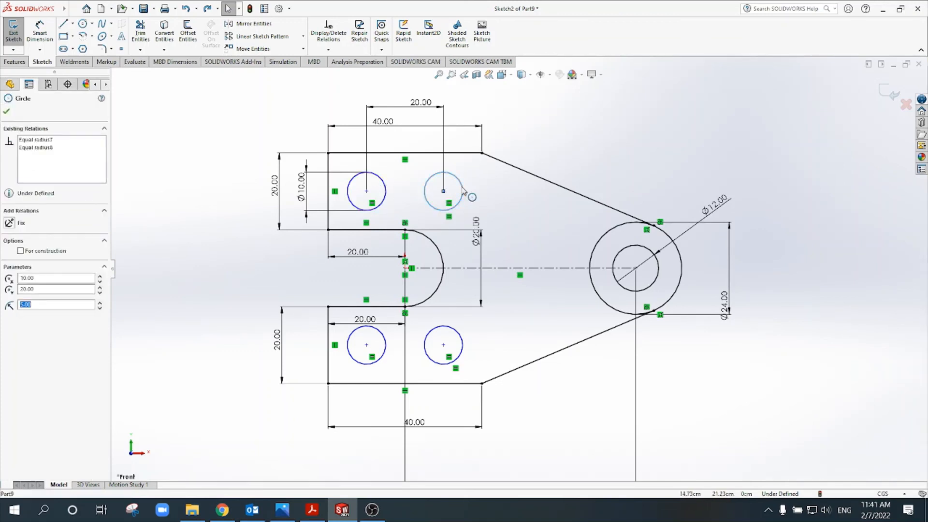
right_click(463, 190)
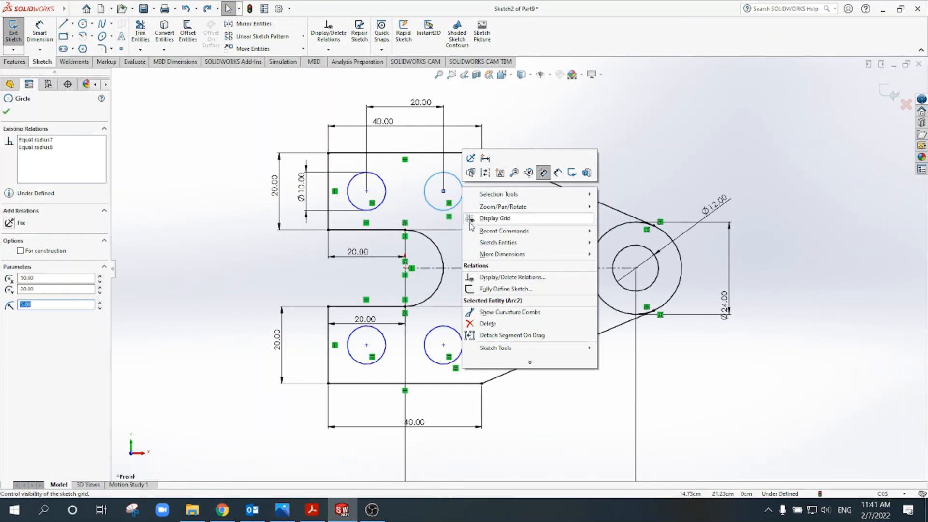
left_click(471, 159)
left_click(573, 144)
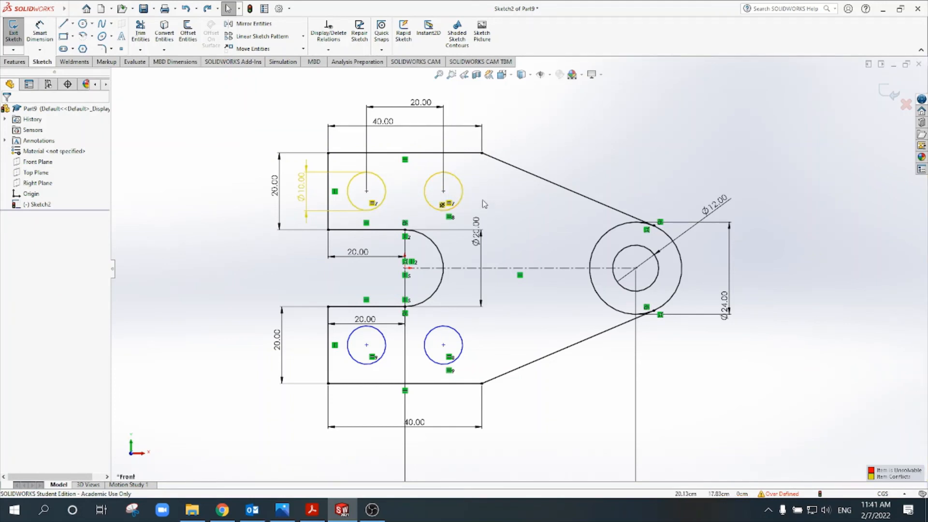
key("ctrl+z")
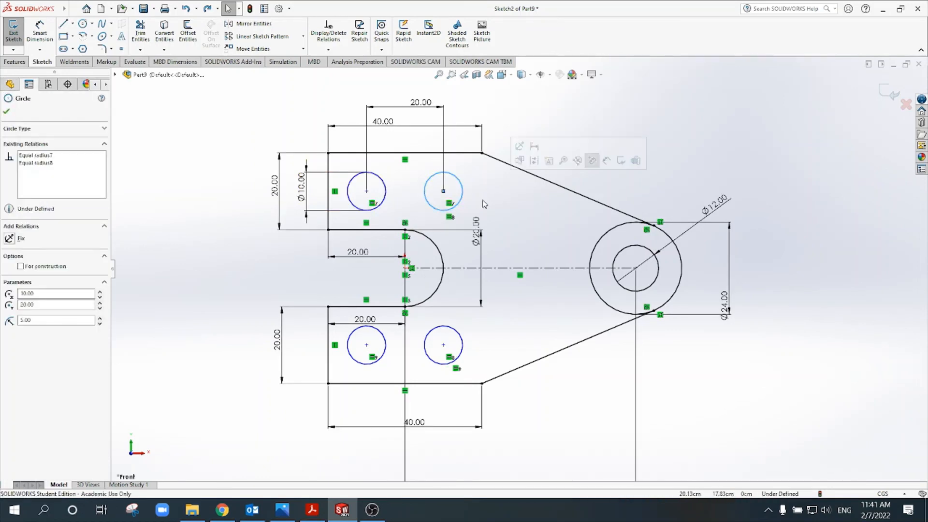
left_click(666, 142)
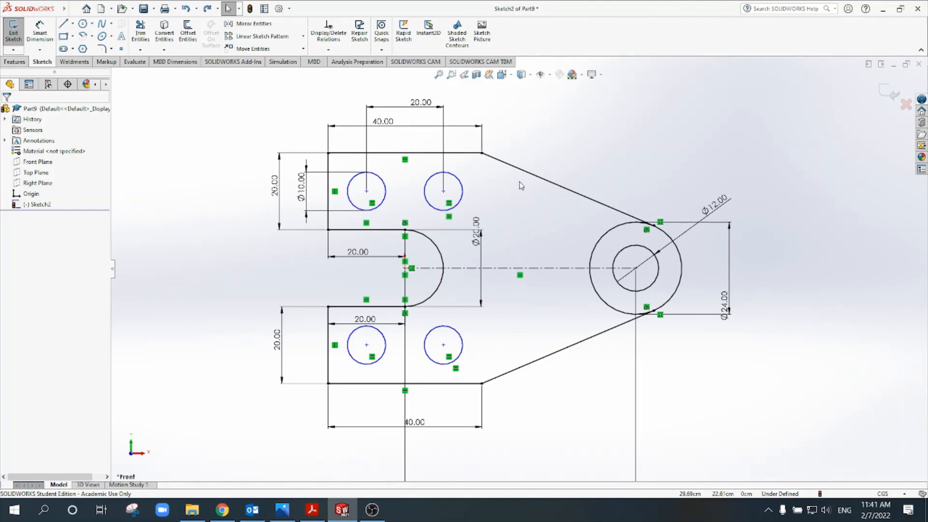
Trim the inner arc of the 24 cm circle between the two tangent lines, and finish the sketch.
left_click(140, 33)
mouse_move(597, 244)
left_mouse_down()
mouse_move(586, 314)
mouse_move(599, 294)
left_mouse_up()
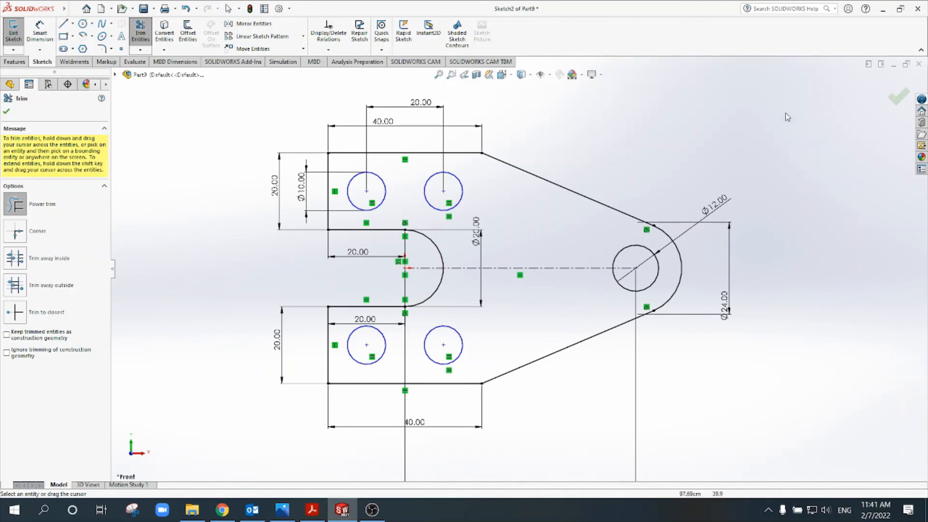
left_click(890, 105)
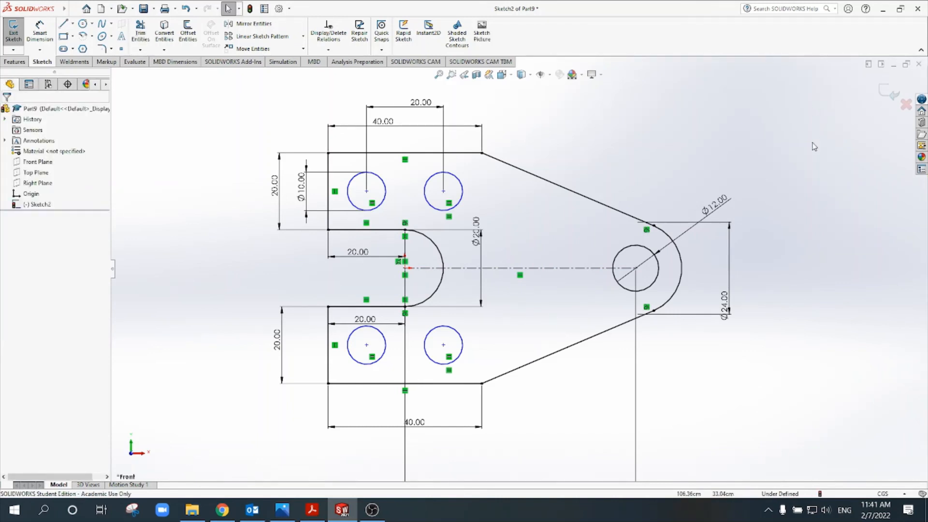
left_click(886, 96)
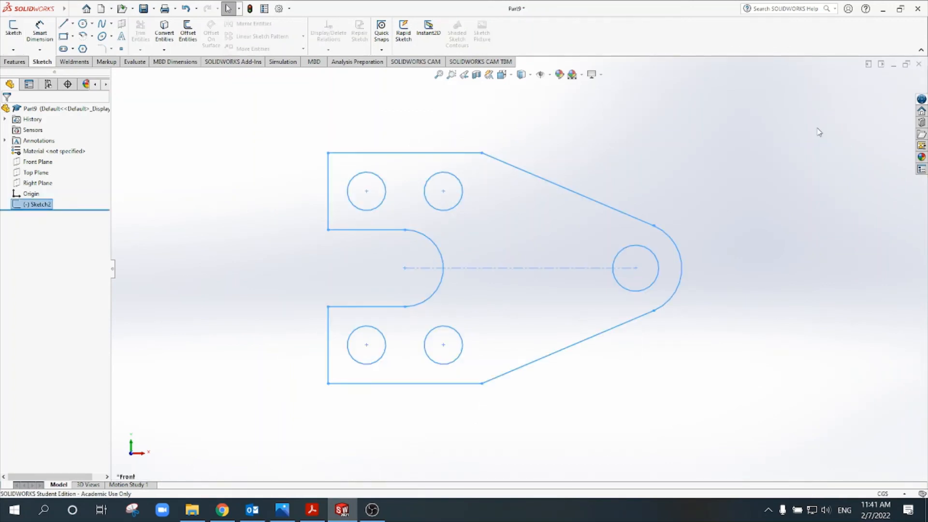
Extrude the plate sketch 9 cm as a blind boss from the sketch plane.
left_click(15, 61)
left_click(17, 30)
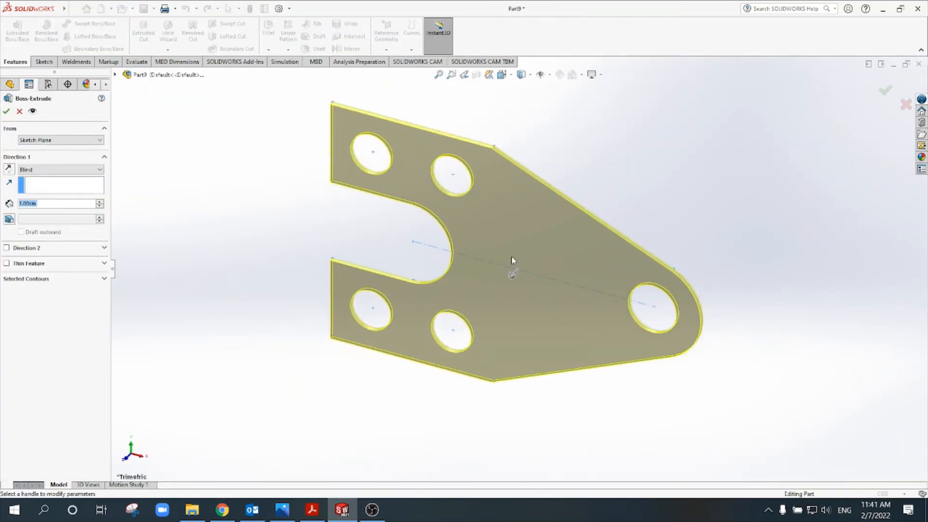
left_click_drag(509, 276, 506, 298)
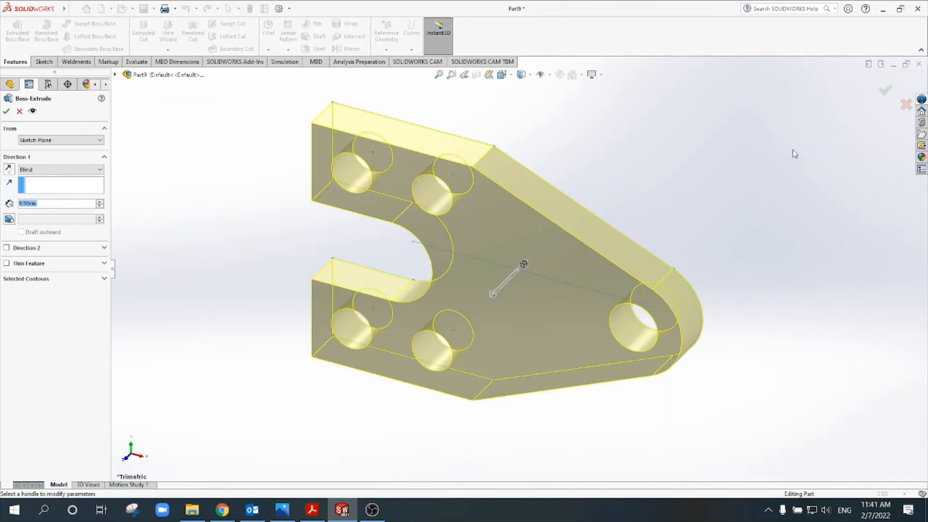
left_click(885, 90)
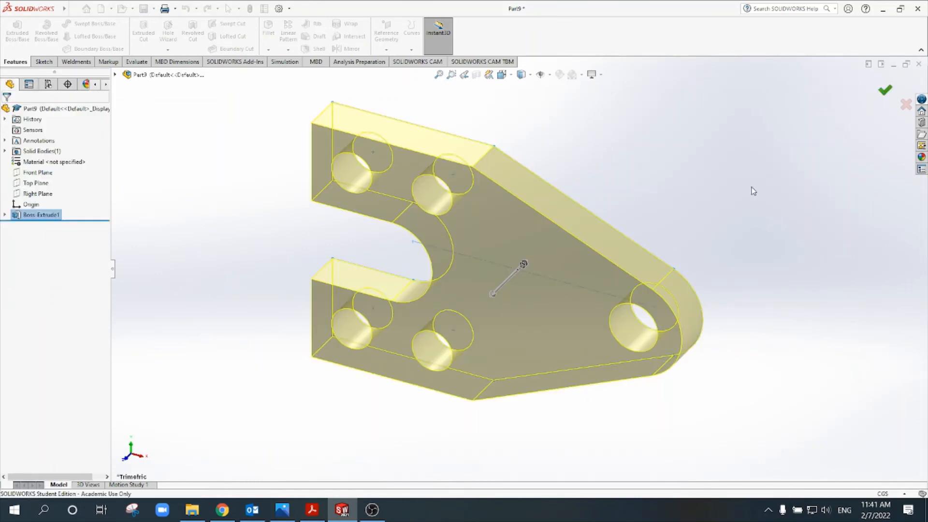
left_click(739, 249)
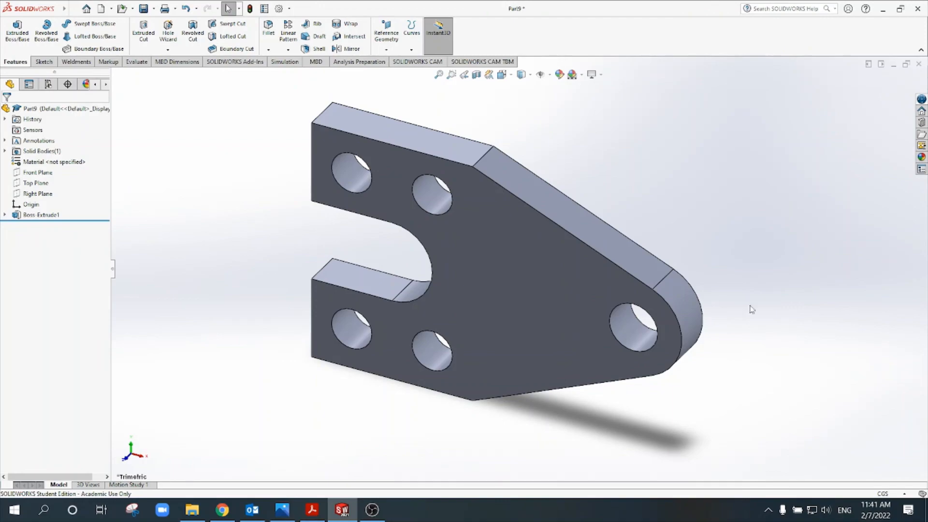